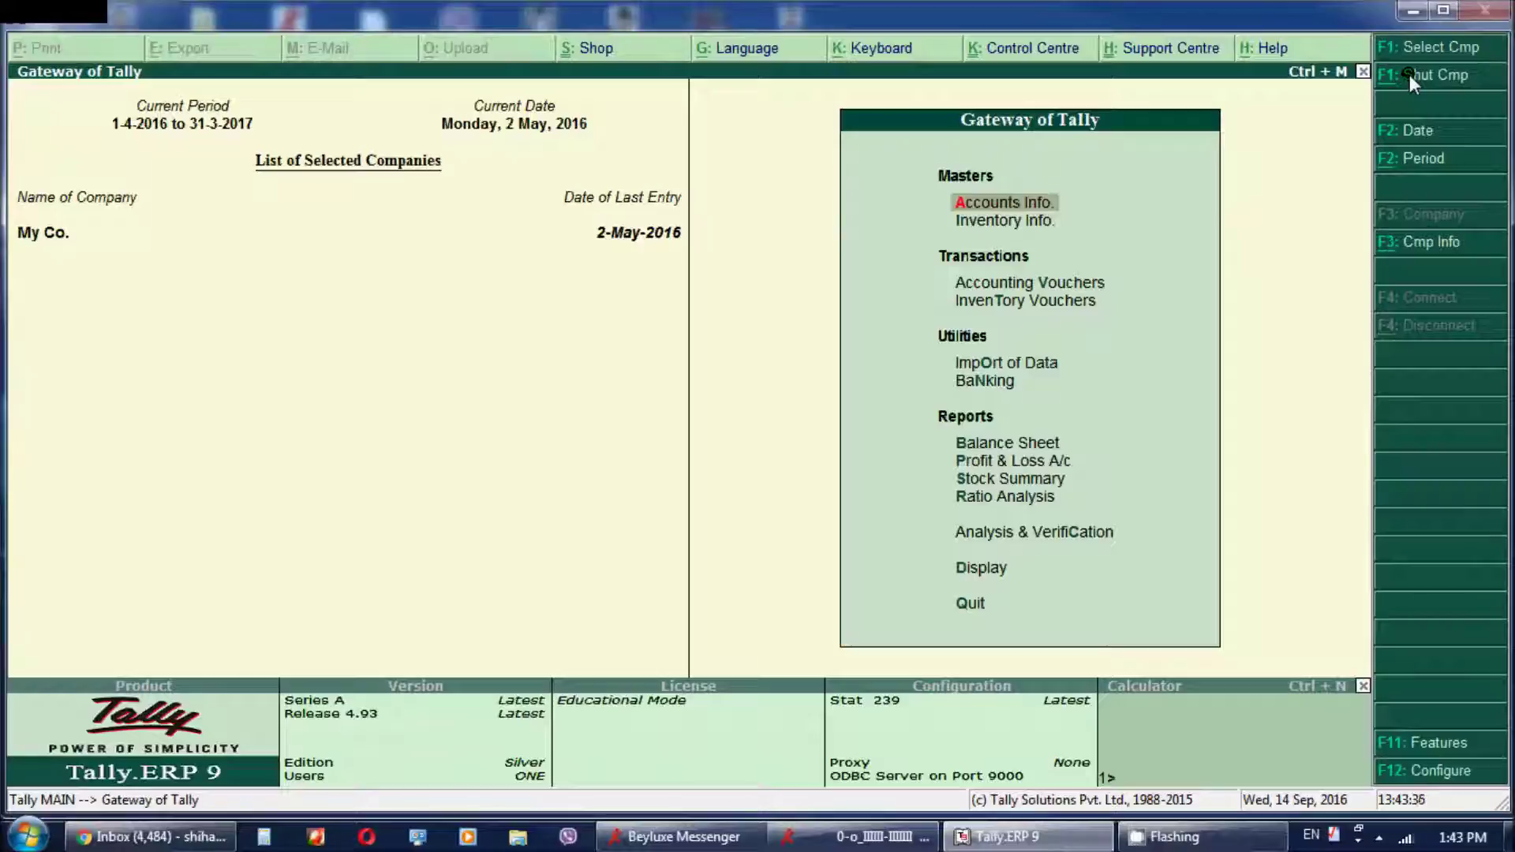
Browse the Gateway of Tally entries: Ratio Analysis, Balance Sheet, inventory, vouchers, Import of Data and Banking
{"action": "key", "text": "Down"}
{"action": "key", "text": "Down"}
{"action": "key", "text": "Down"}
{"action": "key", "text": "Down"}
{"action": "key", "text": "Down"}
{"action": "key", "text": "Down"}
{"action": "key", "text": "Down"}
{"action": "key", "text": "Down"}
{"action": "key", "text": "Down"}
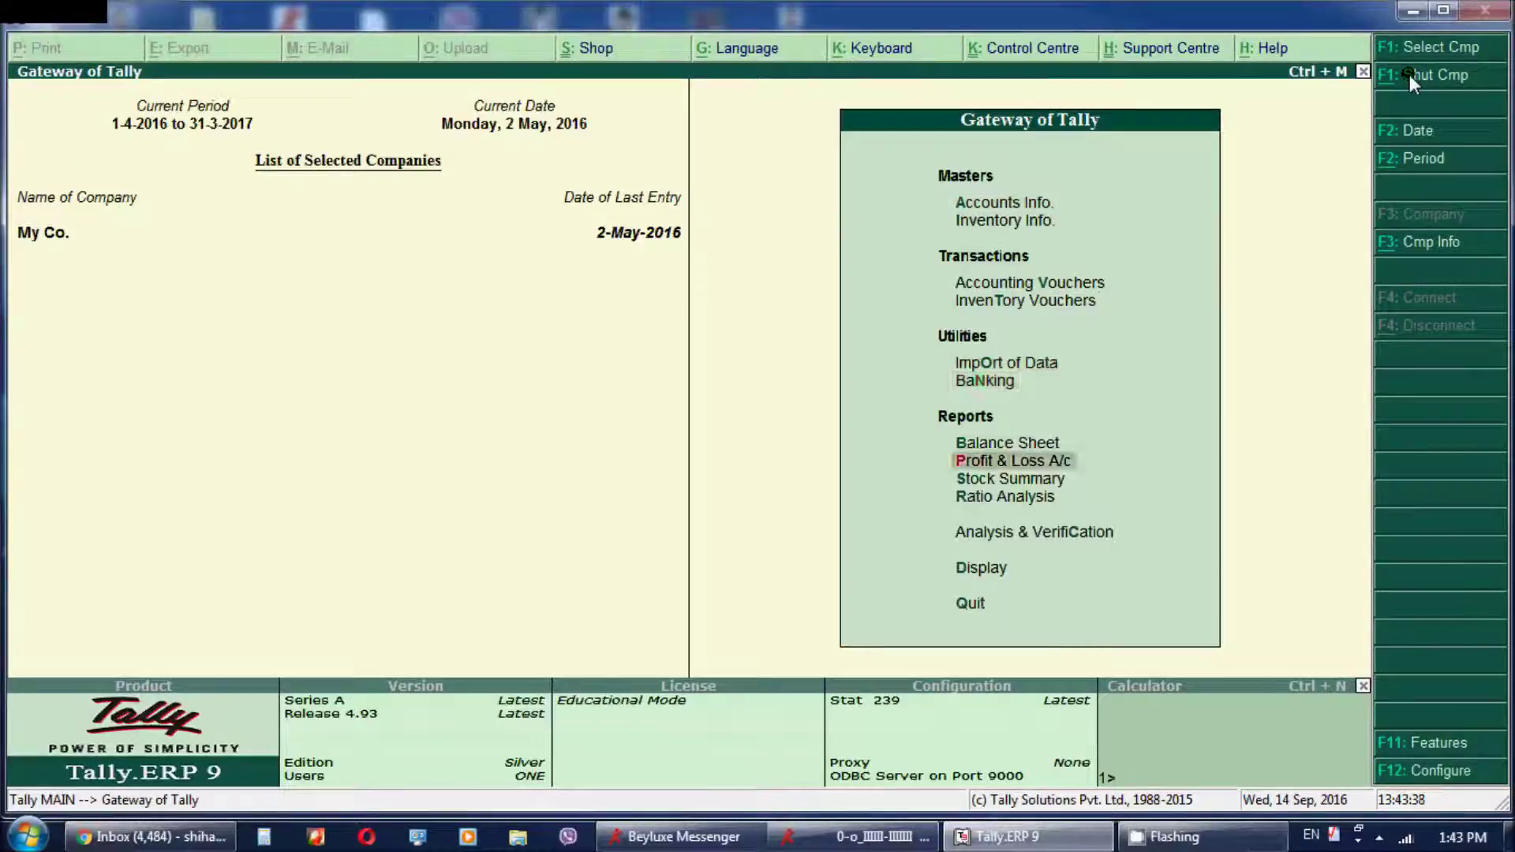
{"action": "key", "text": "Down"}
{"action": "key", "text": "Down"}
{"action": "key", "text": "Down"}
{"action": "key", "text": "Up"}
{"action": "key", "text": "Up"}
{"action": "key", "text": "Up"}
{"action": "key", "text": "Up"}
{"action": "key", "text": "Up"}
{"action": "key", "text": "Up"}
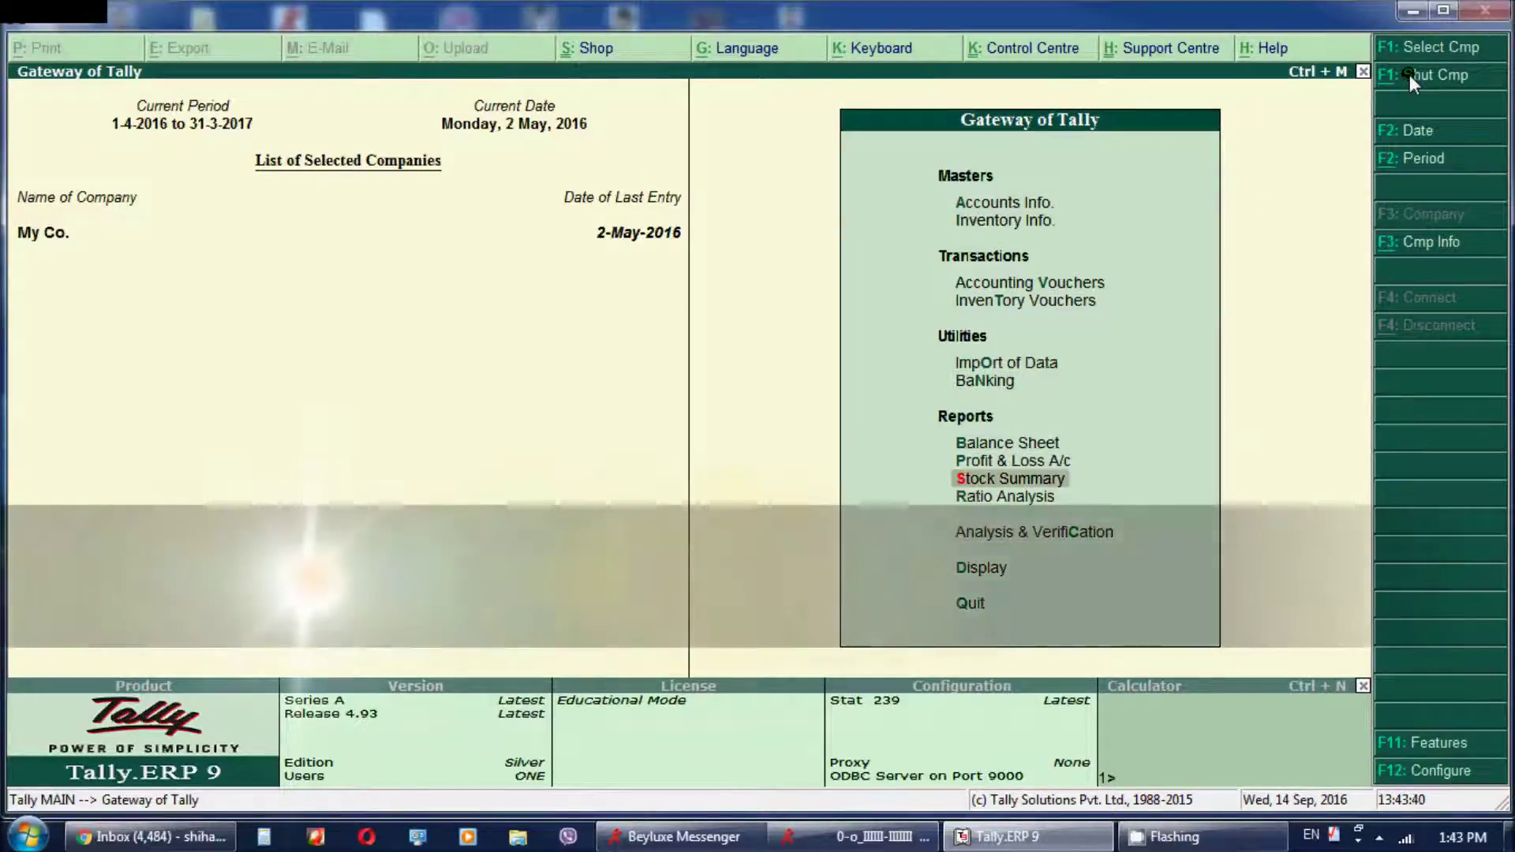
{"action": "key", "text": "Up"}
{"action": "key", "text": "Up"}
{"action": "key", "text": "Up"}
{"action": "key", "text": "Up"}
{"action": "key", "text": "Up"}
{"action": "key", "text": "Up"}
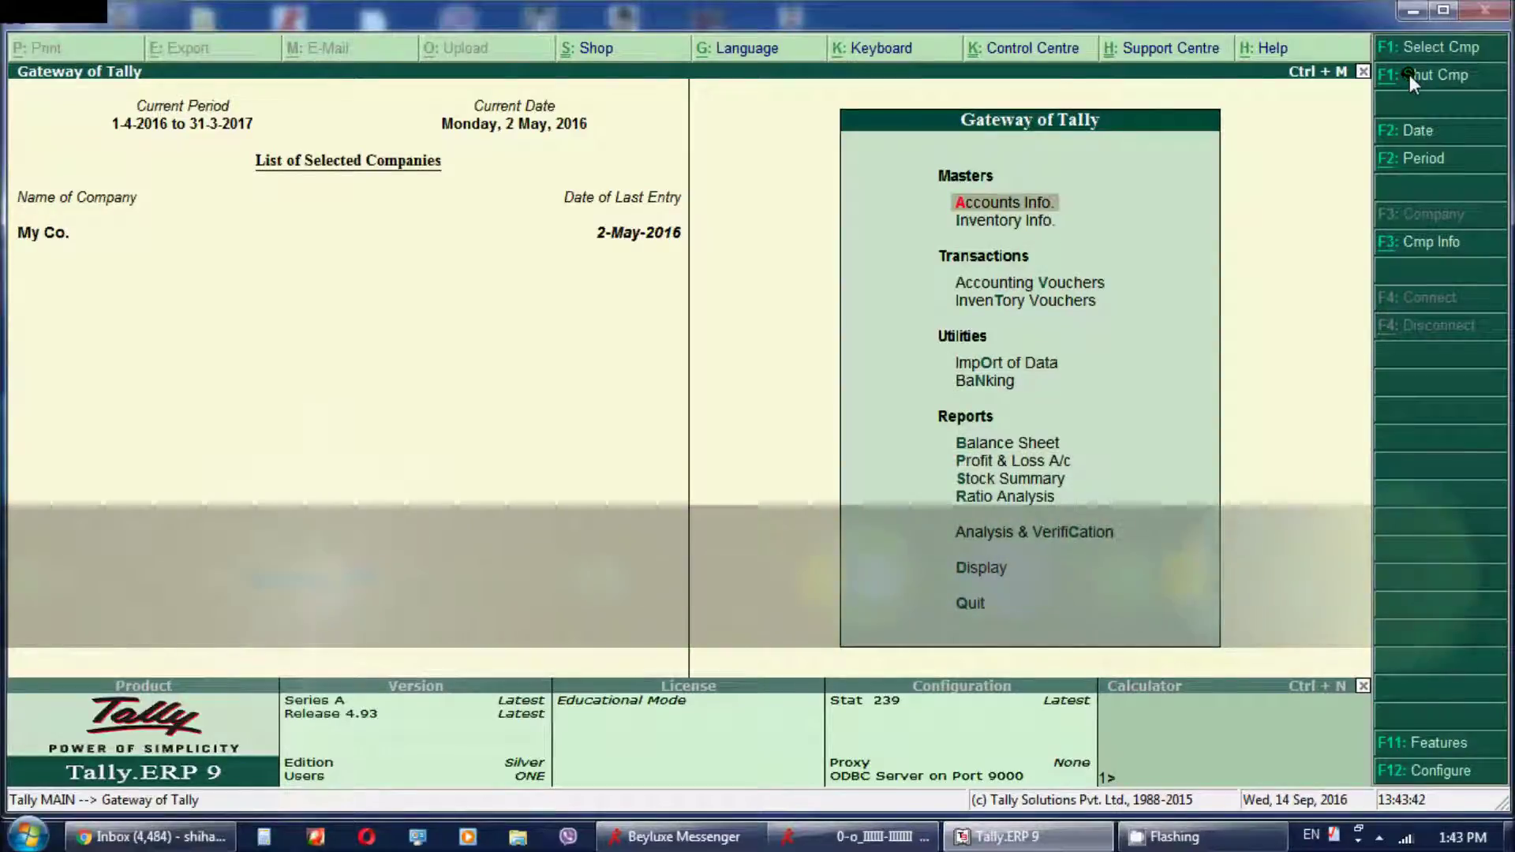
{"action": "key", "text": "Down"}
{"action": "key", "text": "Down"}
{"action": "key", "text": "Up"}
{"action": "key", "text": "Down"}
{"action": "key", "text": "Down"}
{"action": "key", "text": "Up"}
{"action": "key", "text": "Down"}
{"action": "key", "text": "Down"}
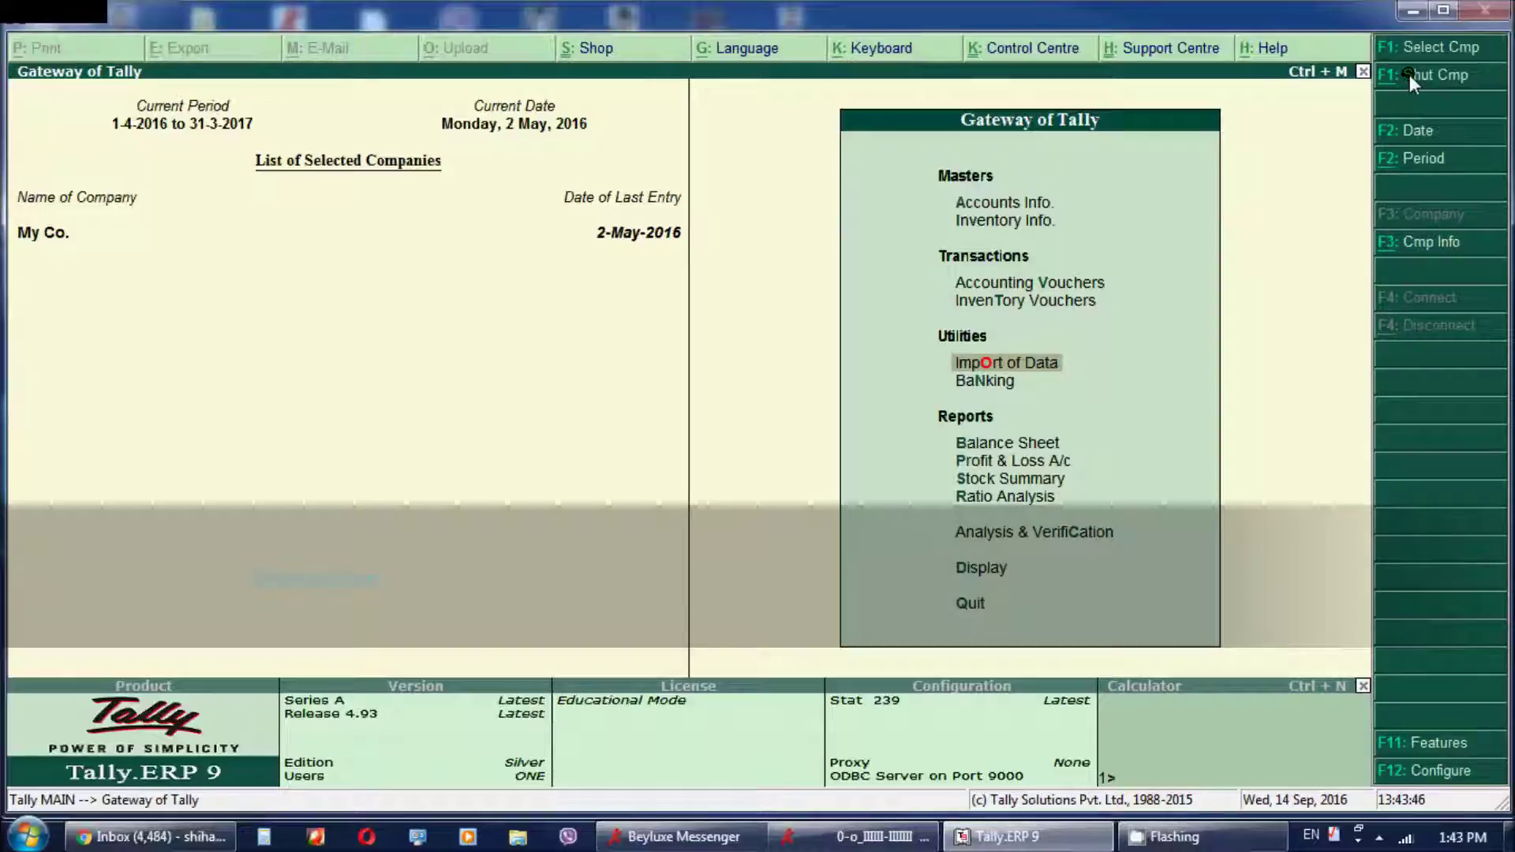
{"action": "key", "text": "Down"}
{"action": "key", "text": "Up"}
{"action": "key", "text": "Up"}
{"action": "key", "text": "Up"}
{"action": "key", "text": "Up"}
{"action": "key", "text": "Up"}
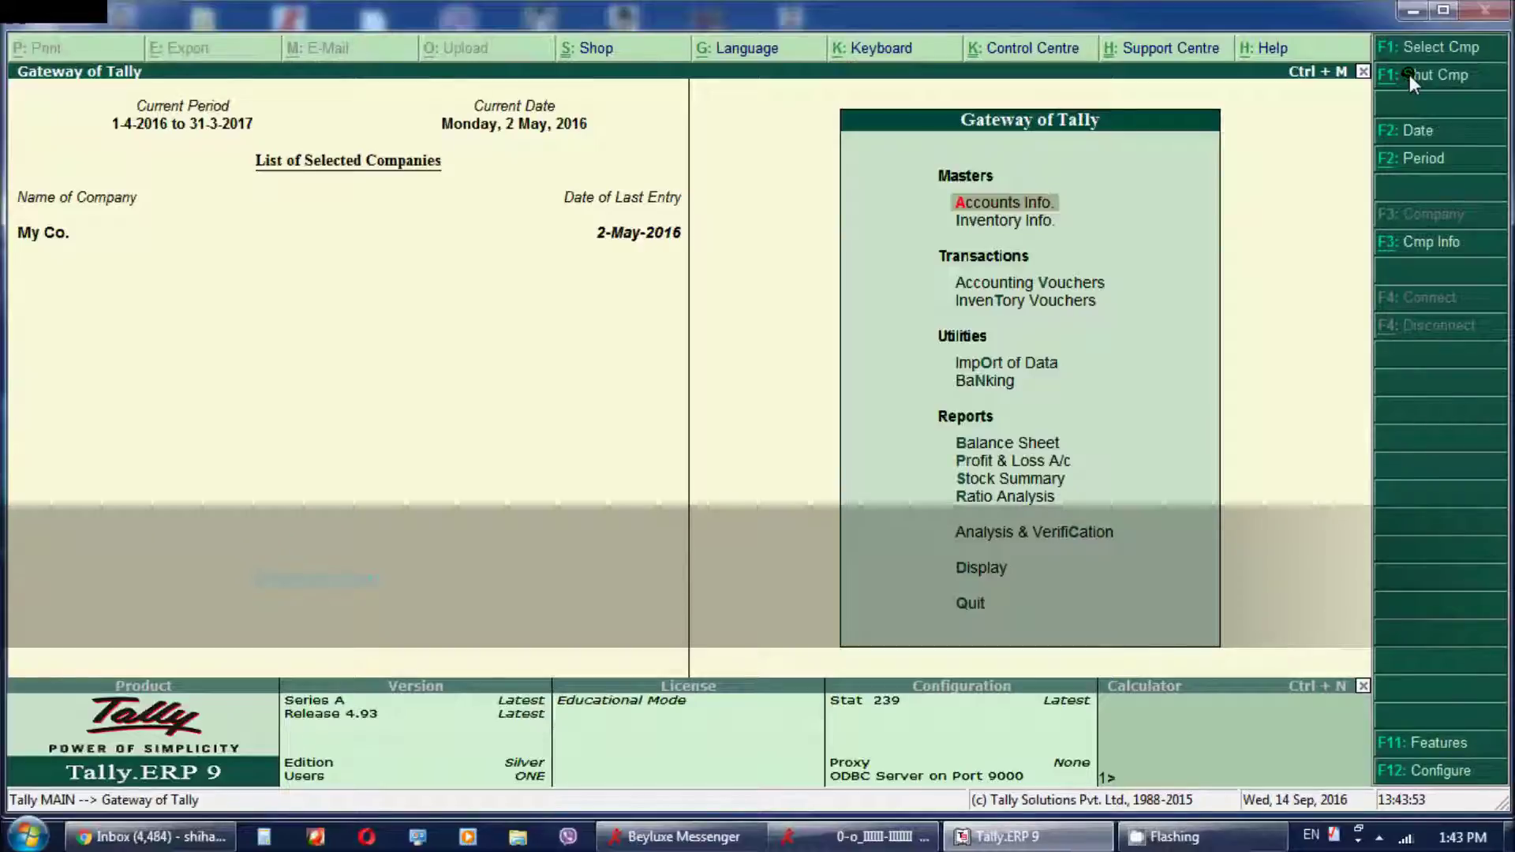
Move through Import of Data, Profit & Loss A/c, Stock Summary and the lower reports
{"action": "key", "text": "Down"}
{"action": "key", "text": "Down"}
{"action": "key", "text": "Down"}
{"action": "key", "text": "Down"}
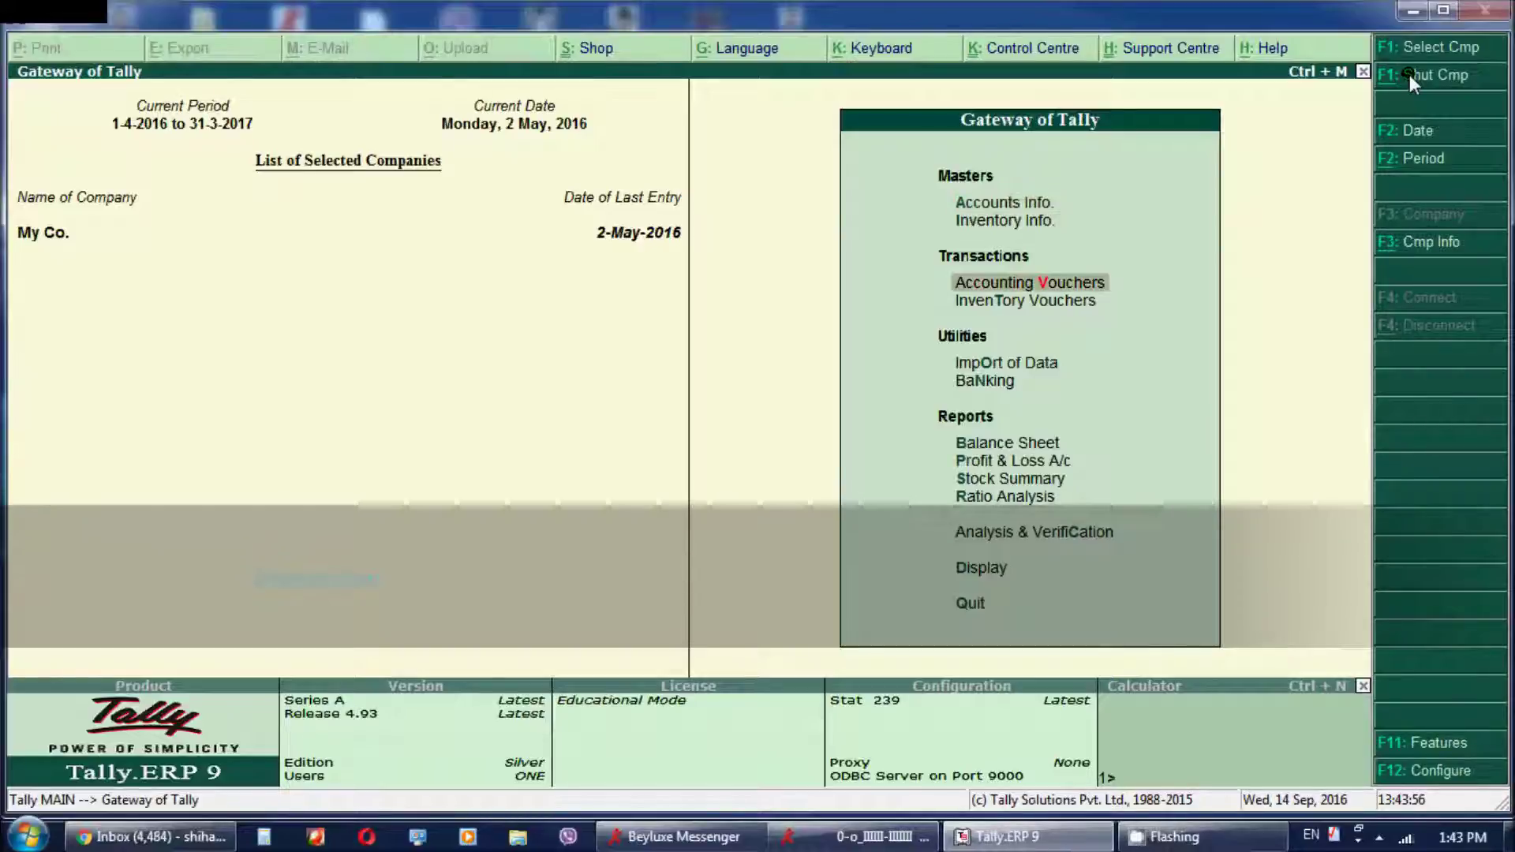
{"action": "key", "text": "Down"}
{"action": "key", "text": "Up"}
{"action": "key", "text": "Up"}
{"action": "key", "text": "Up"}
{"action": "key", "text": "Up"}
{"action": "key", "text": "Up"}
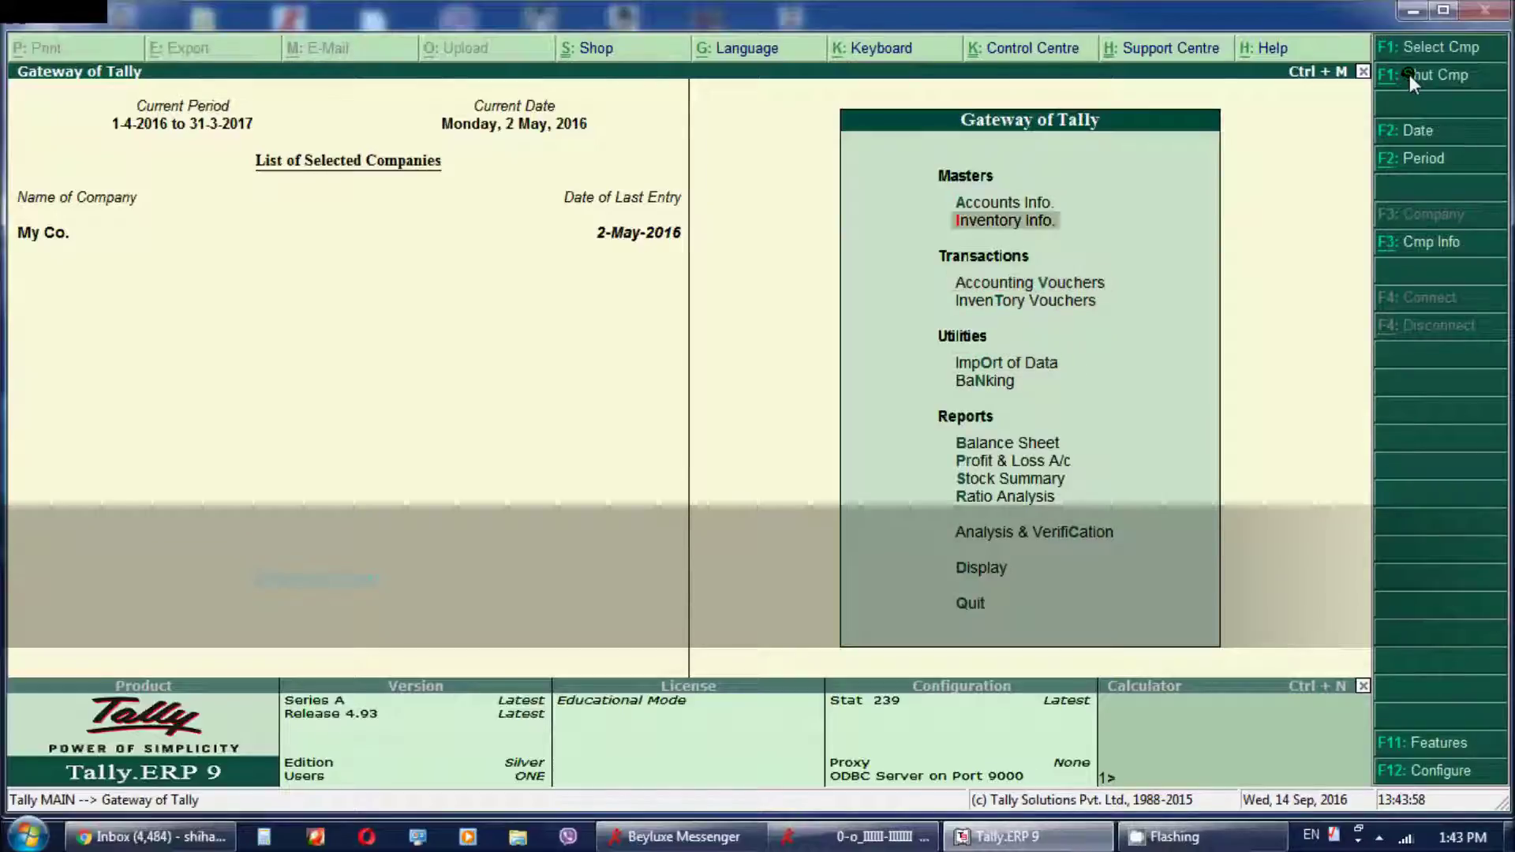
{"action": "key", "text": "Down"}
{"action": "key", "text": "Down"}
{"action": "key", "text": "Down"}
{"action": "key", "text": "Down"}
{"action": "key", "text": "Down"}
{"action": "key", "text": "Down"}
{"action": "key", "text": "Down"}
{"action": "key", "text": "Up"}
{"action": "key", "text": "Up"}
{"action": "key", "text": "Up"}
{"action": "key", "text": "Up"}
{"action": "key", "text": "Up"}
{"action": "key", "text": "Up"}
{"action": "key", "text": "Up"}
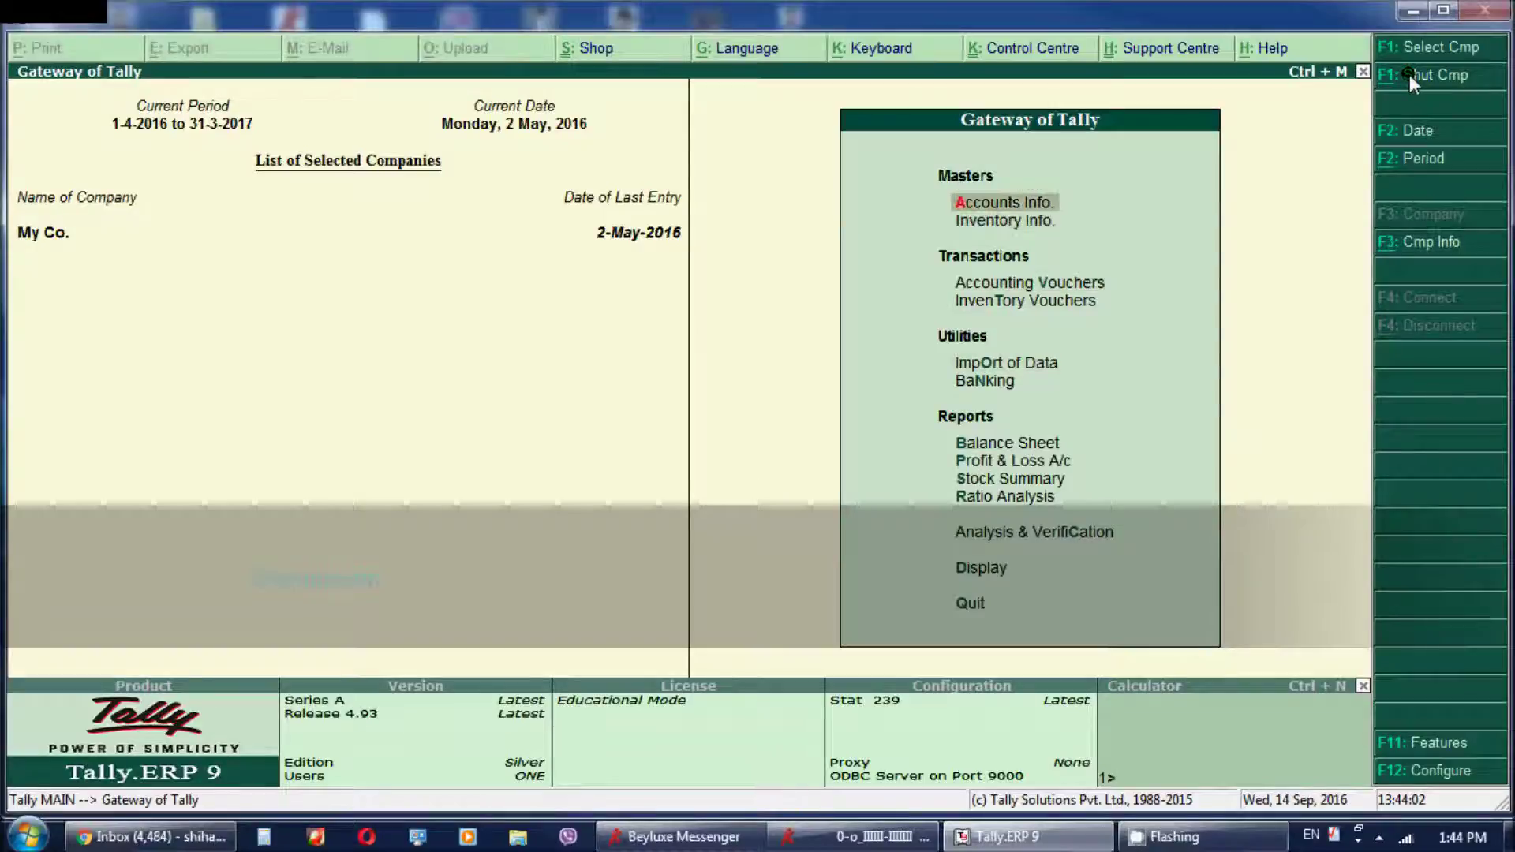
{"action": "key", "text": "Down"}
{"action": "key", "text": "Down"}
{"action": "key", "text": "Down"}
{"action": "key", "text": "Down"}
{"action": "key", "text": "Down"}
{"action": "key", "text": "Down"}
{"action": "key", "text": "Down"}
{"action": "key", "text": "Down"}
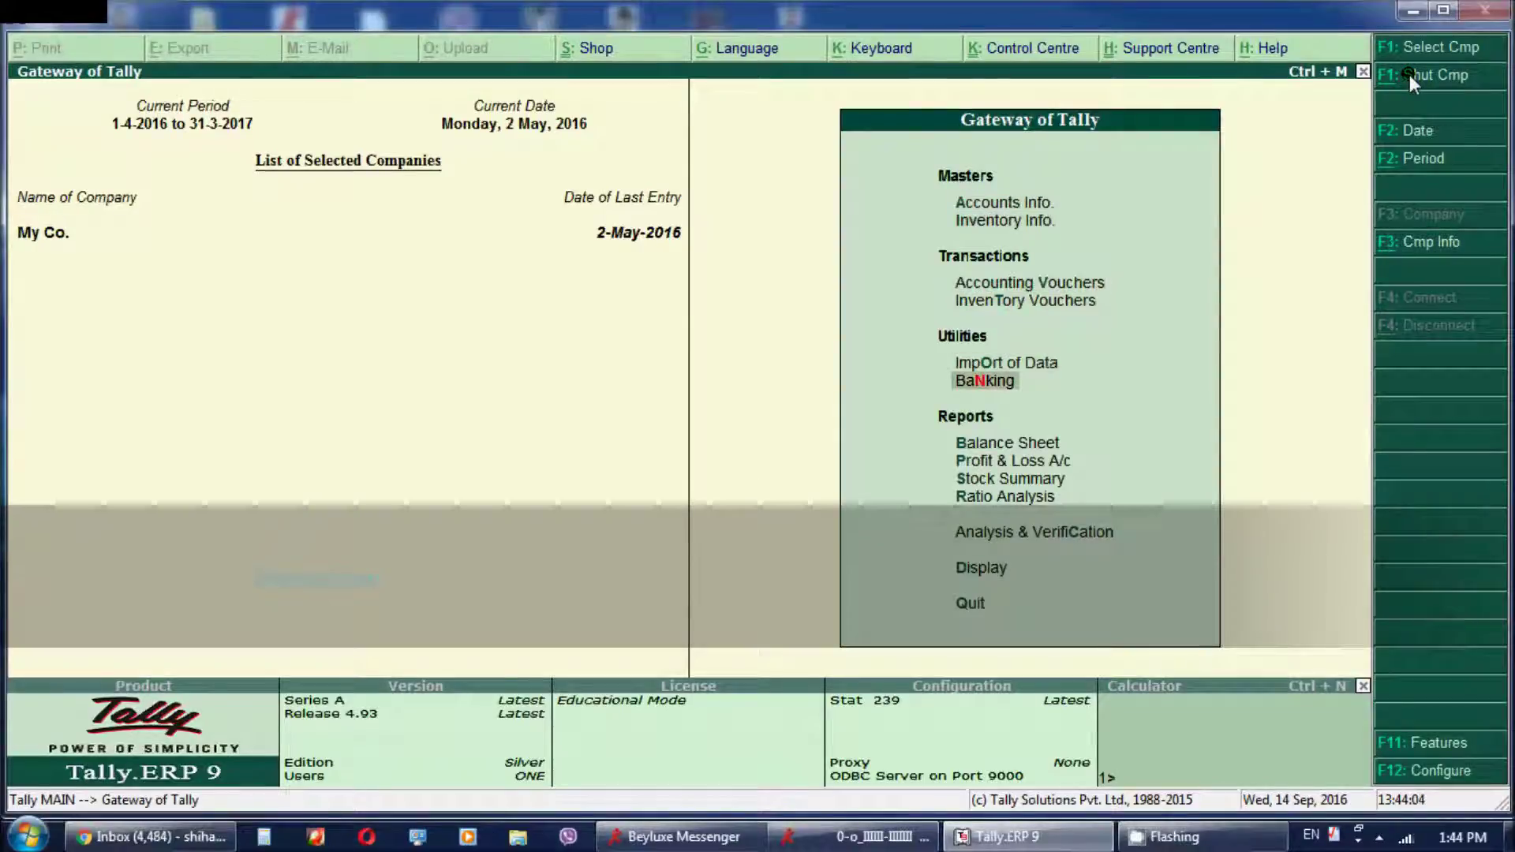
{"action": "key", "text": "Down"}
{"action": "key", "text": "Down"}
{"action": "key", "text": "Down"}
{"action": "key", "text": "Up"}
{"action": "key", "text": "Up"}
{"action": "key", "text": "Up"}
{"action": "key", "text": "Up"}
{"action": "key", "text": "Up"}
{"action": "key", "text": "Up"}
{"action": "key", "text": "Up"}
{"action": "key", "text": "Up"}
{"action": "key", "text": "Up"}
{"action": "key", "text": "Up"}
{"action": "key", "text": "Up"}
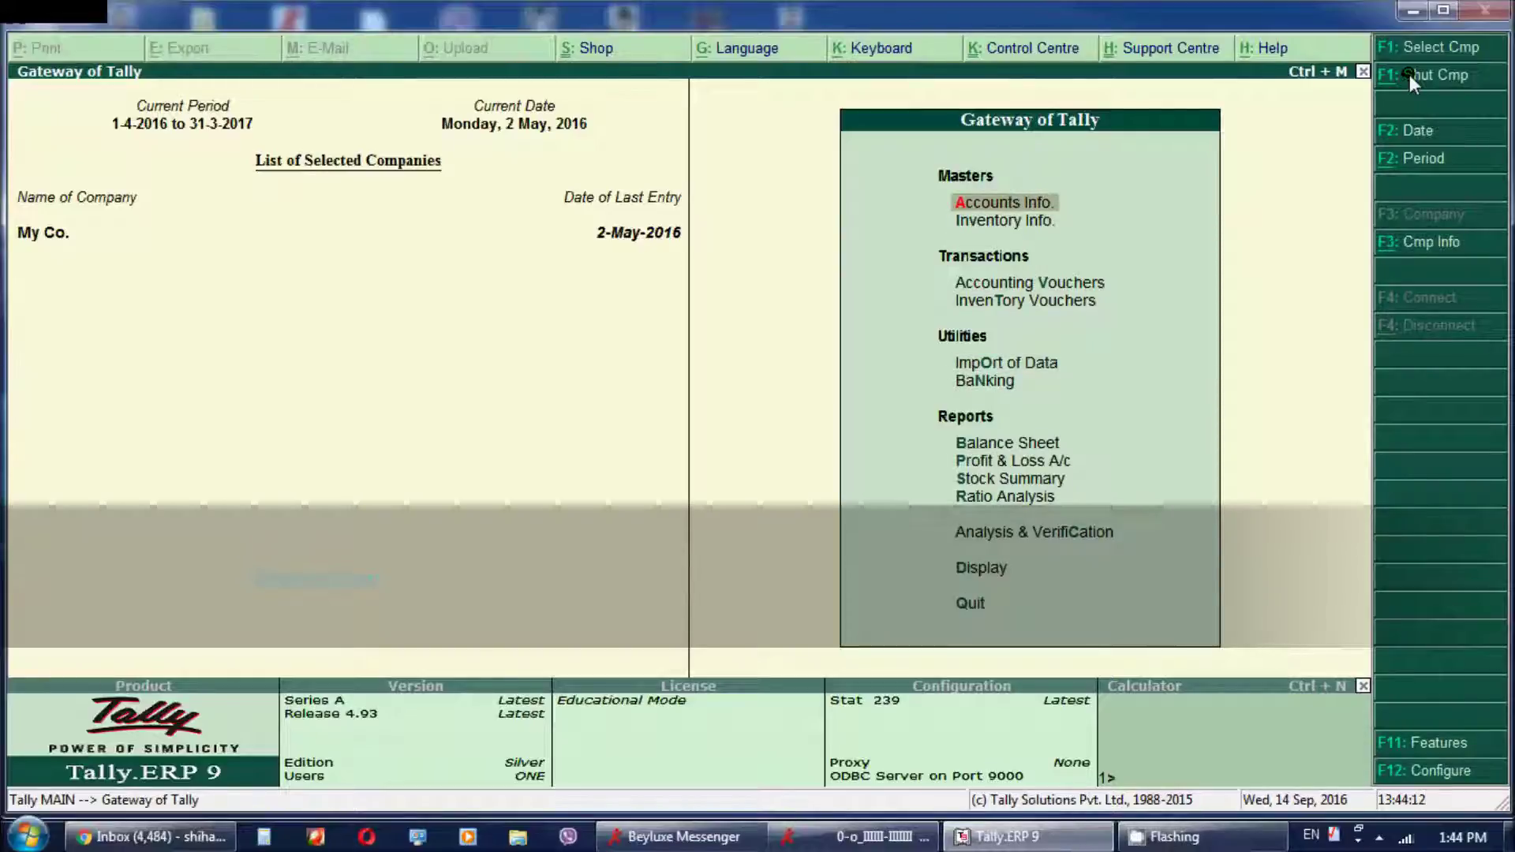
Pass Inventory Info, Banking and Inventory Vouchers, then open Accounts Info
{"action": "key", "text": "Down"}
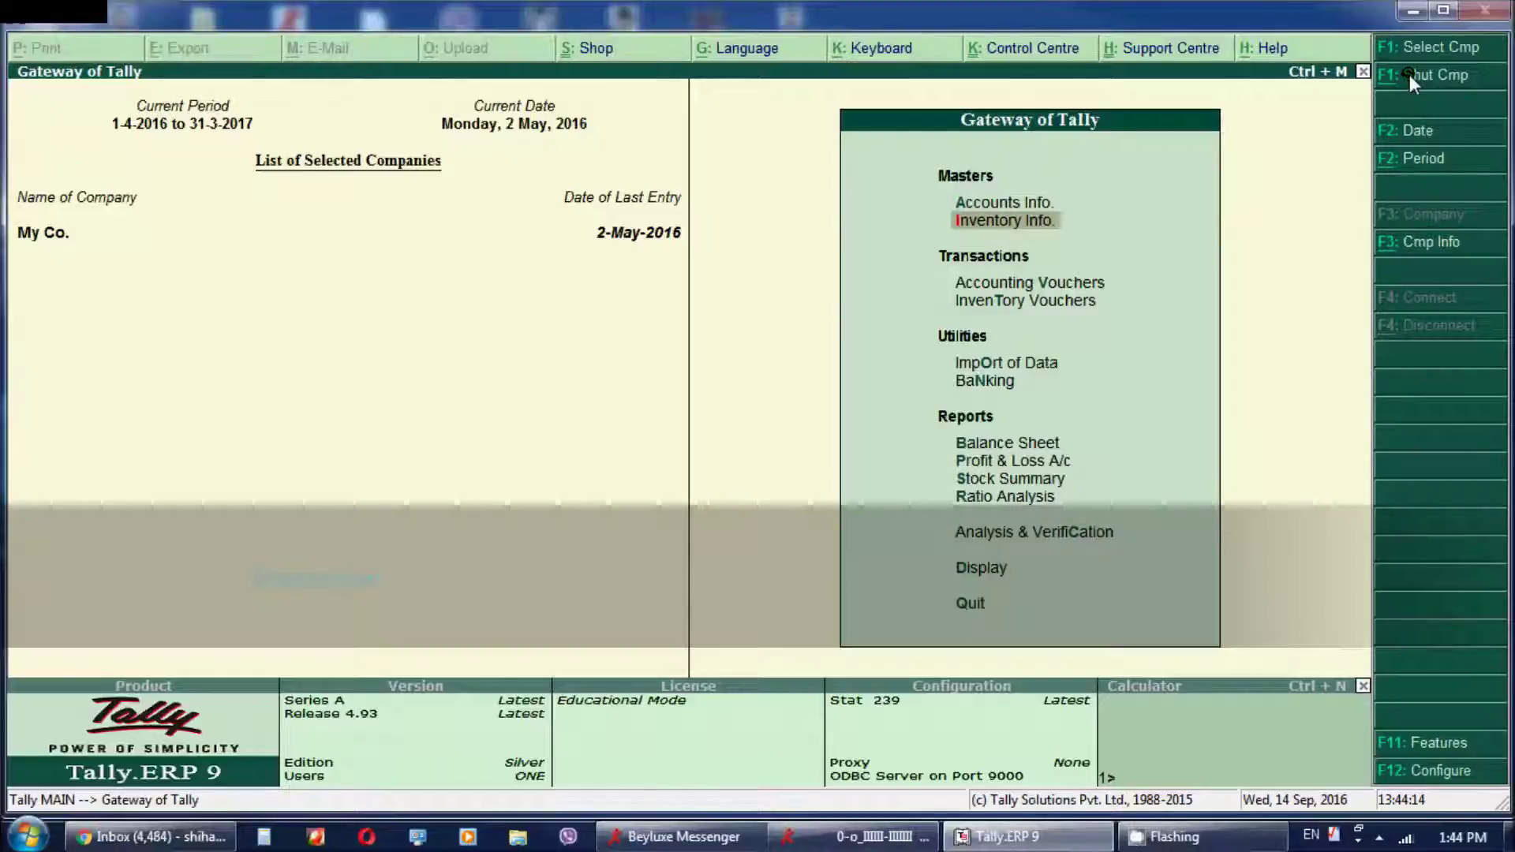
{"action": "key", "text": "Down"}
{"action": "key", "text": "Down"}
{"action": "key", "text": "Down"}
{"action": "key", "text": "Down"}
{"action": "key", "text": "Down"}
{"action": "key", "text": "Down"}
{"action": "key", "text": "Down"}
{"action": "key", "text": "Down"}
{"action": "key", "text": "Down"}
{"action": "key", "text": "Down"}
{"action": "key", "text": "Down"}
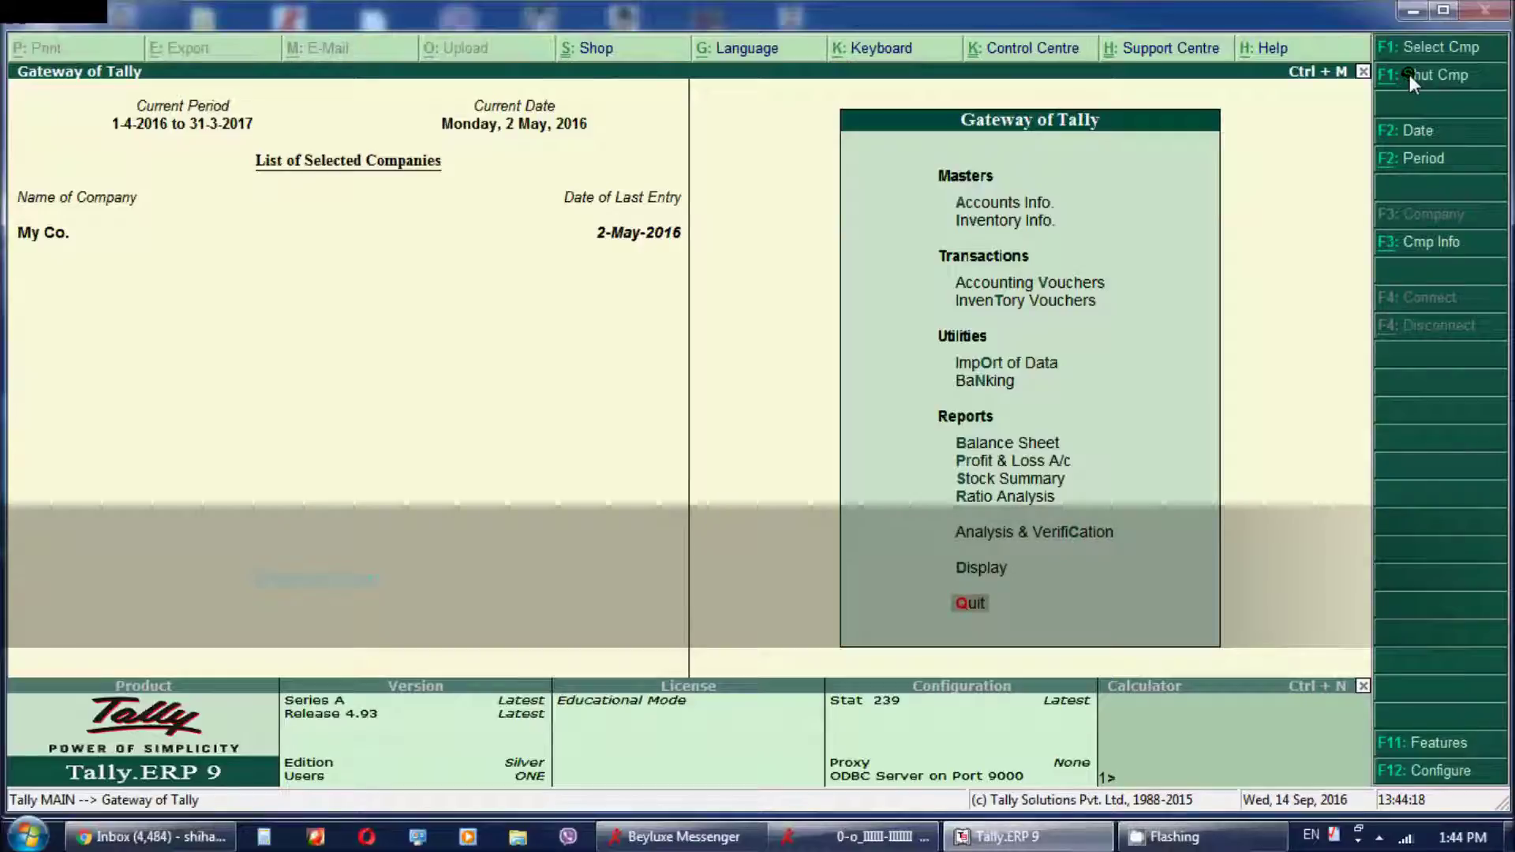
{"action": "key", "text": "Up"}
{"action": "key", "text": "Up"}
{"action": "key", "text": "Up"}
{"action": "key", "text": "Up"}
{"action": "key", "text": "Up"}
{"action": "key", "text": "Up"}
{"action": "key", "text": "Up"}
{"action": "key", "text": "Up"}
{"action": "key", "text": "Up"}
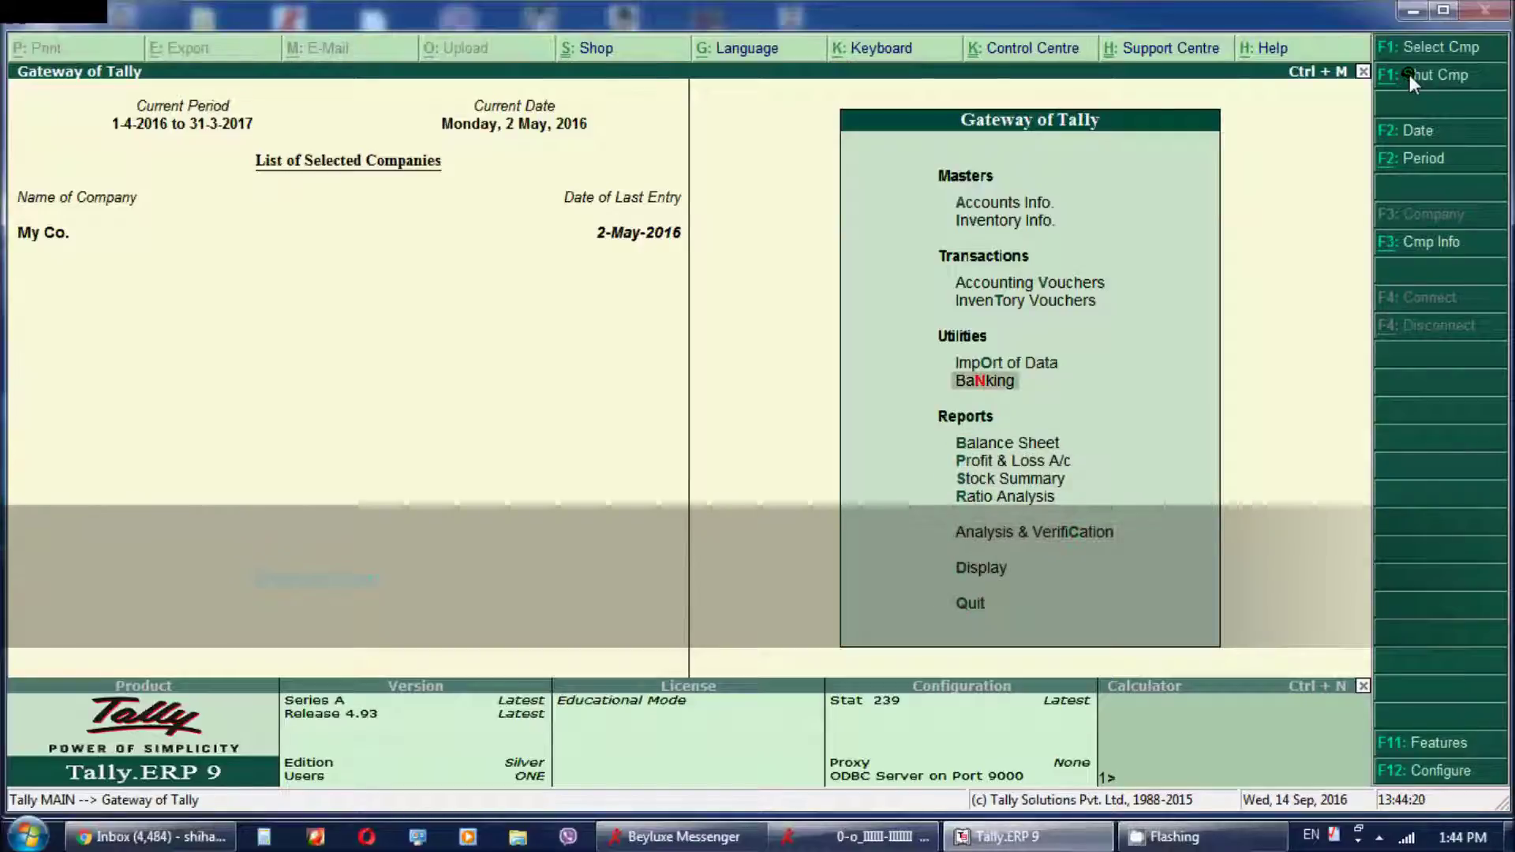
{"action": "key", "text": "Up"}
{"action": "key", "text": "Up"}
{"action": "key", "text": "Up"}
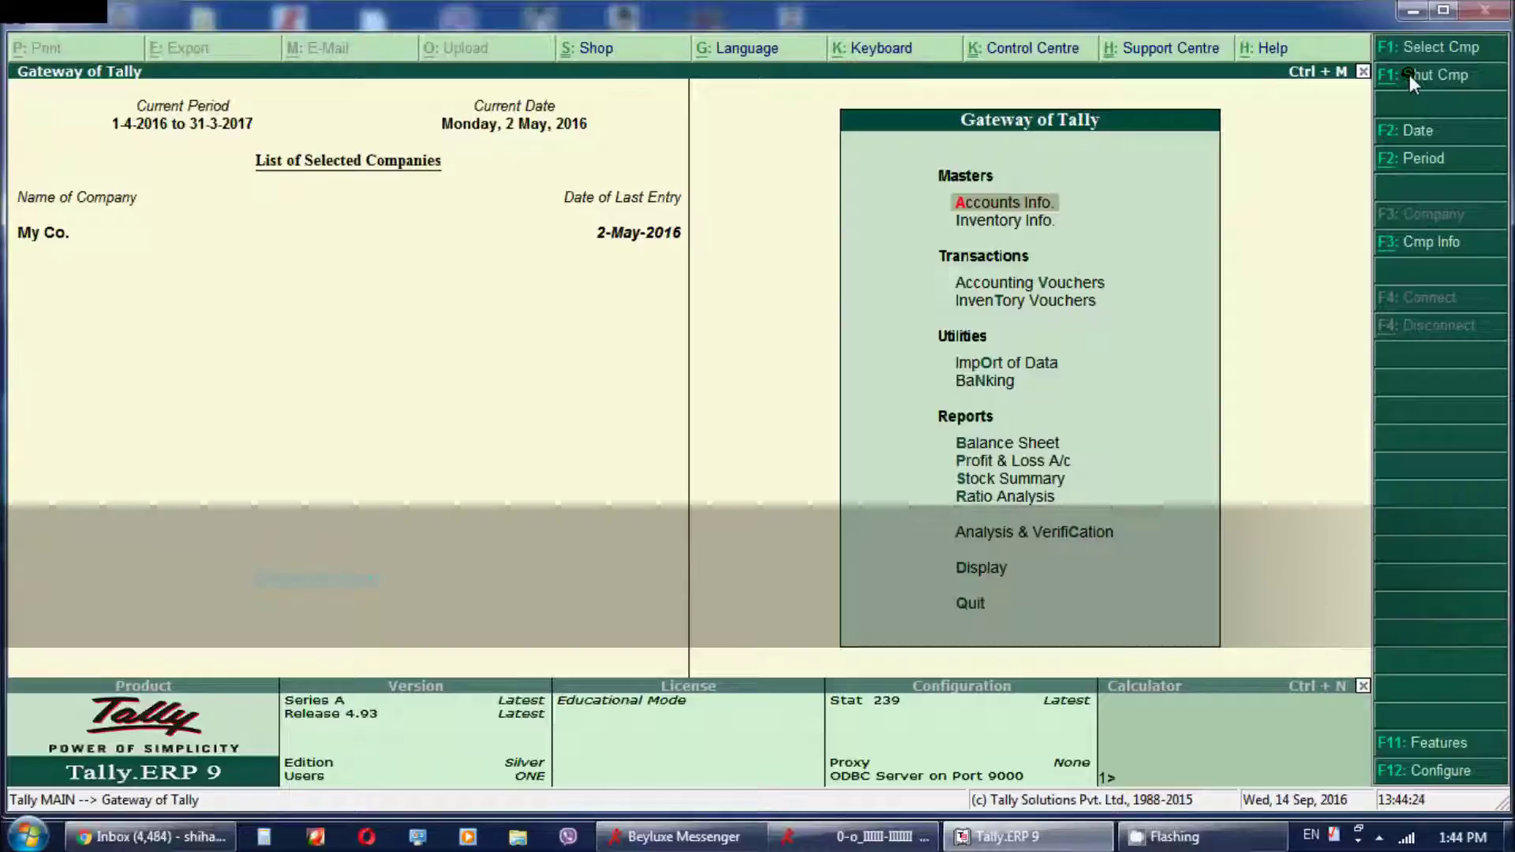
{"action": "key", "text": "Return"}
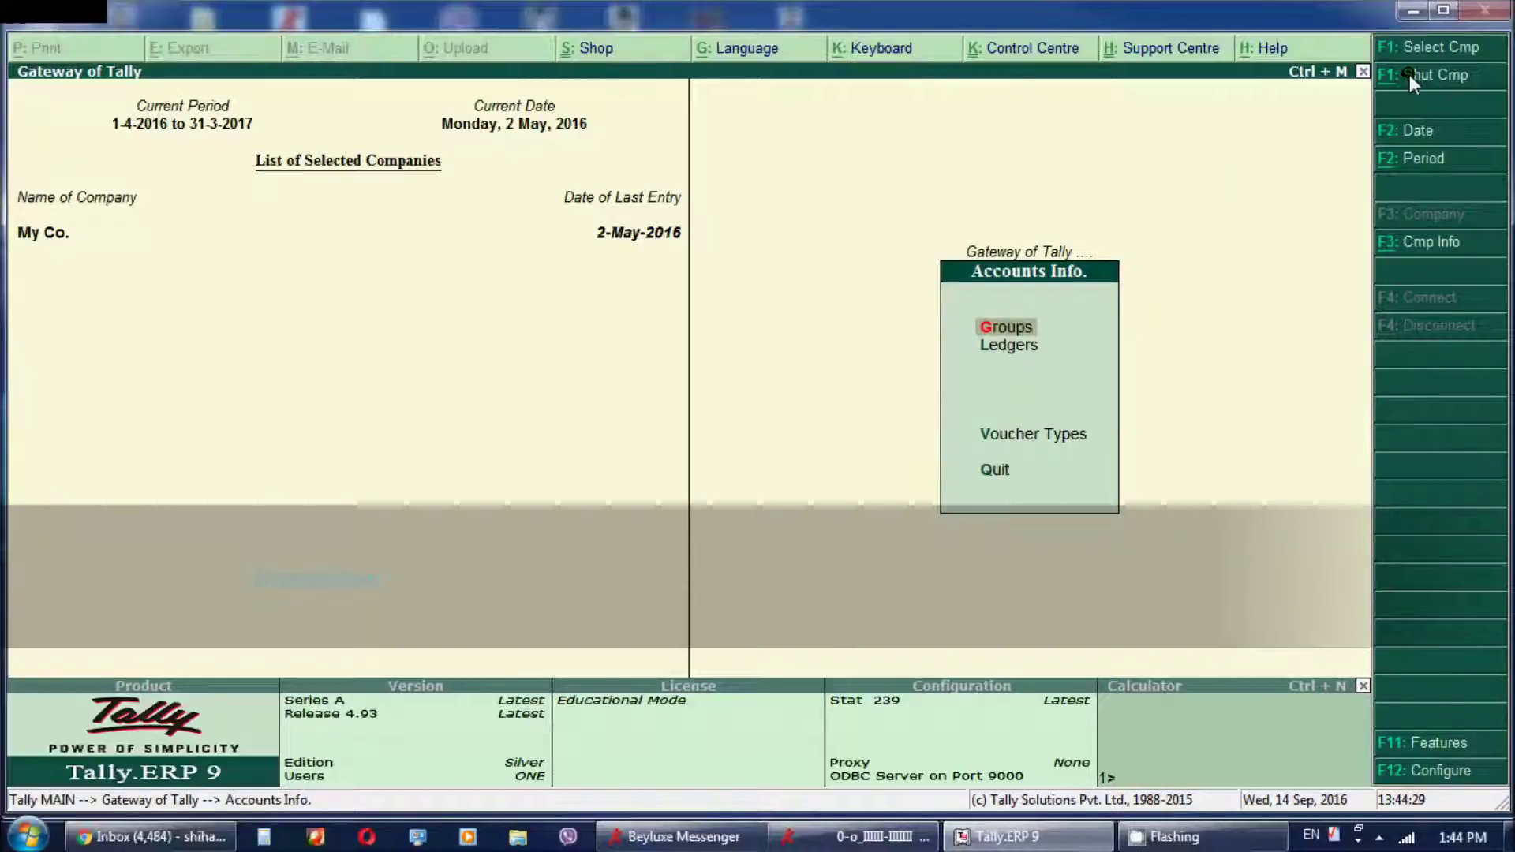
Browse the Accounts Info options, view Ledgers via its L shortcut, then close it with Esc
{"action": "key", "text": "Down"}
{"action": "key", "text": "Down"}
{"action": "key", "text": "Down"}
{"action": "key", "text": "Up"}
{"action": "key", "text": "Up"}
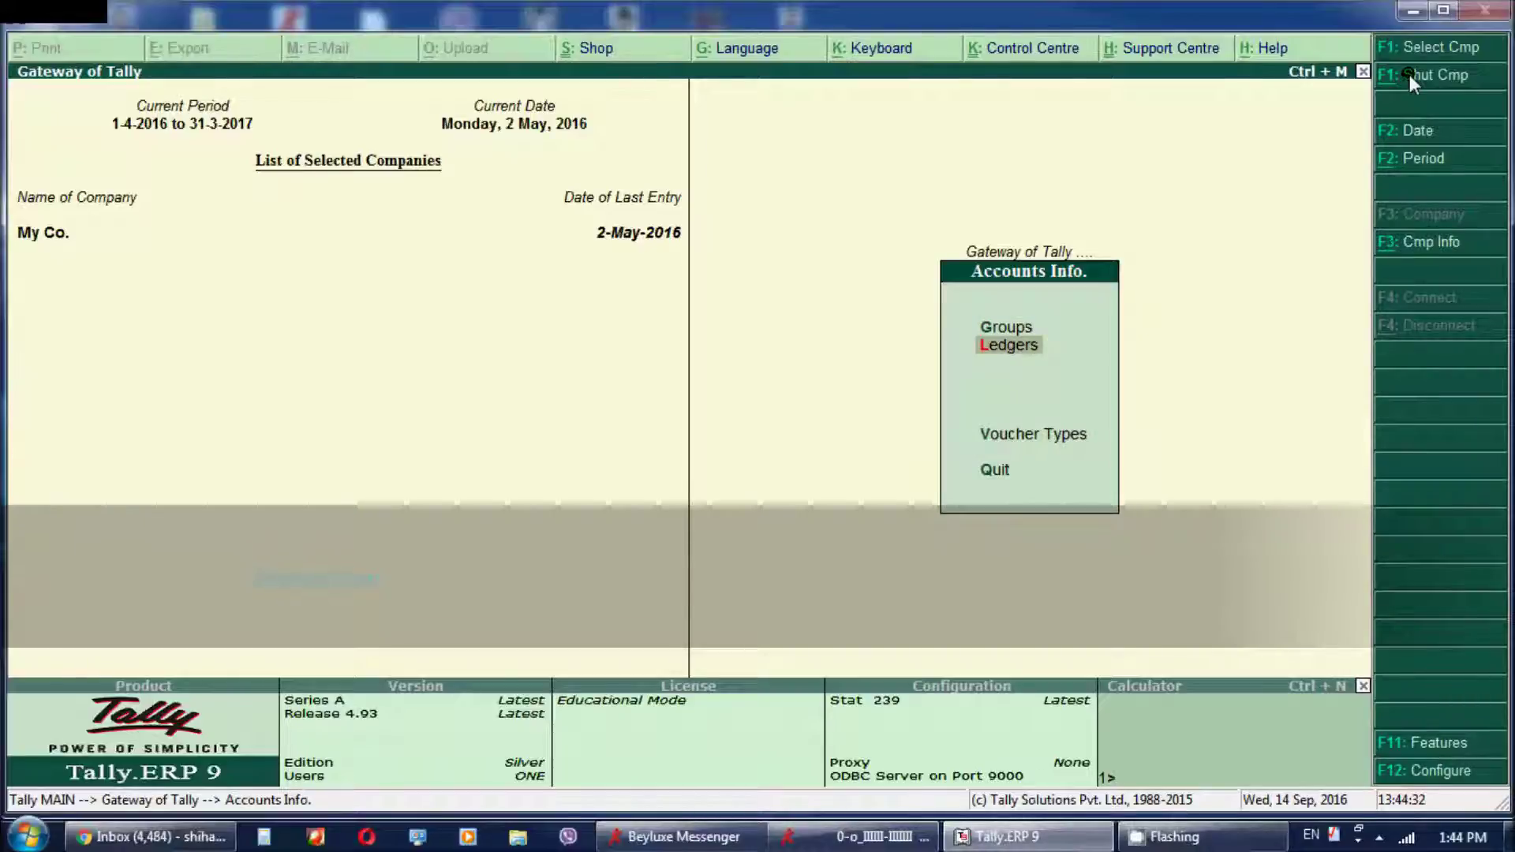
{"action": "key", "text": "Up"}
{"action": "key", "text": "Down"}
{"action": "key", "text": "Down"}
{"action": "key", "text": "Down"}
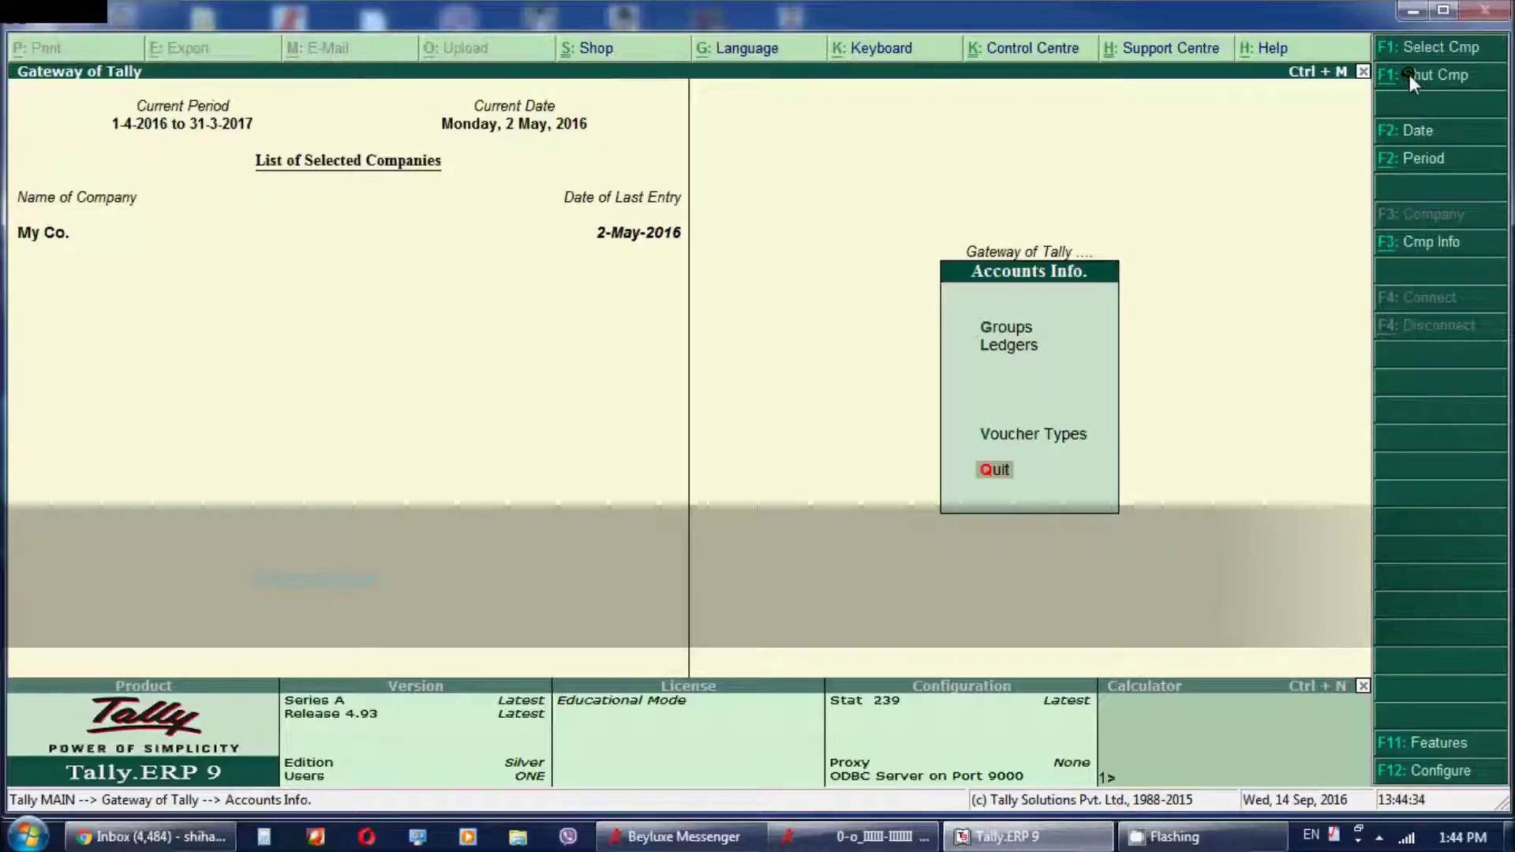
{"action": "key", "text": "l"}
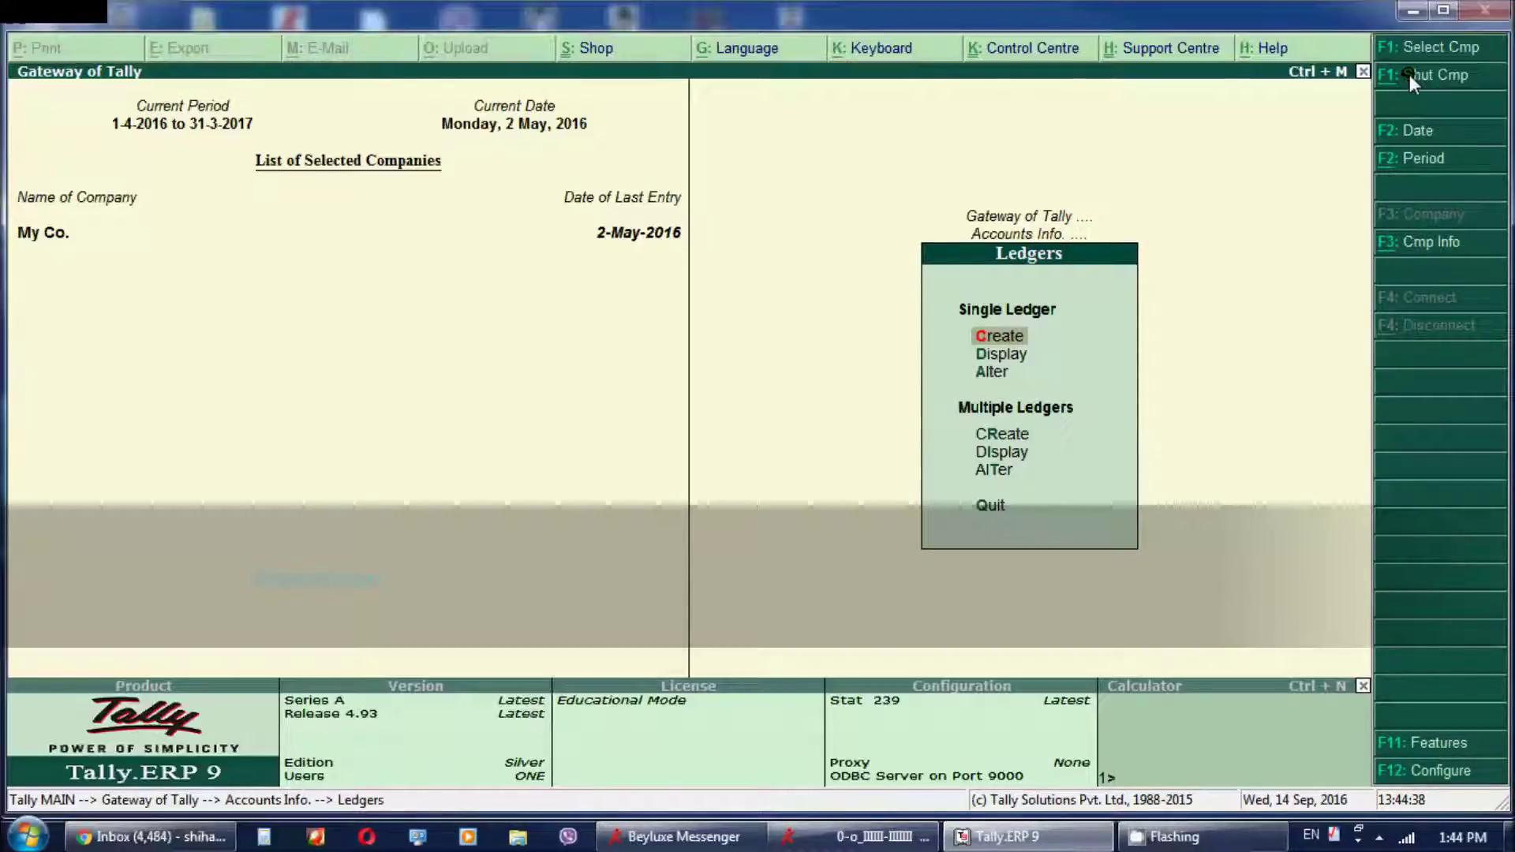
{"action": "key", "text": "Escape"}
{"action": "key", "text": "Escape"}
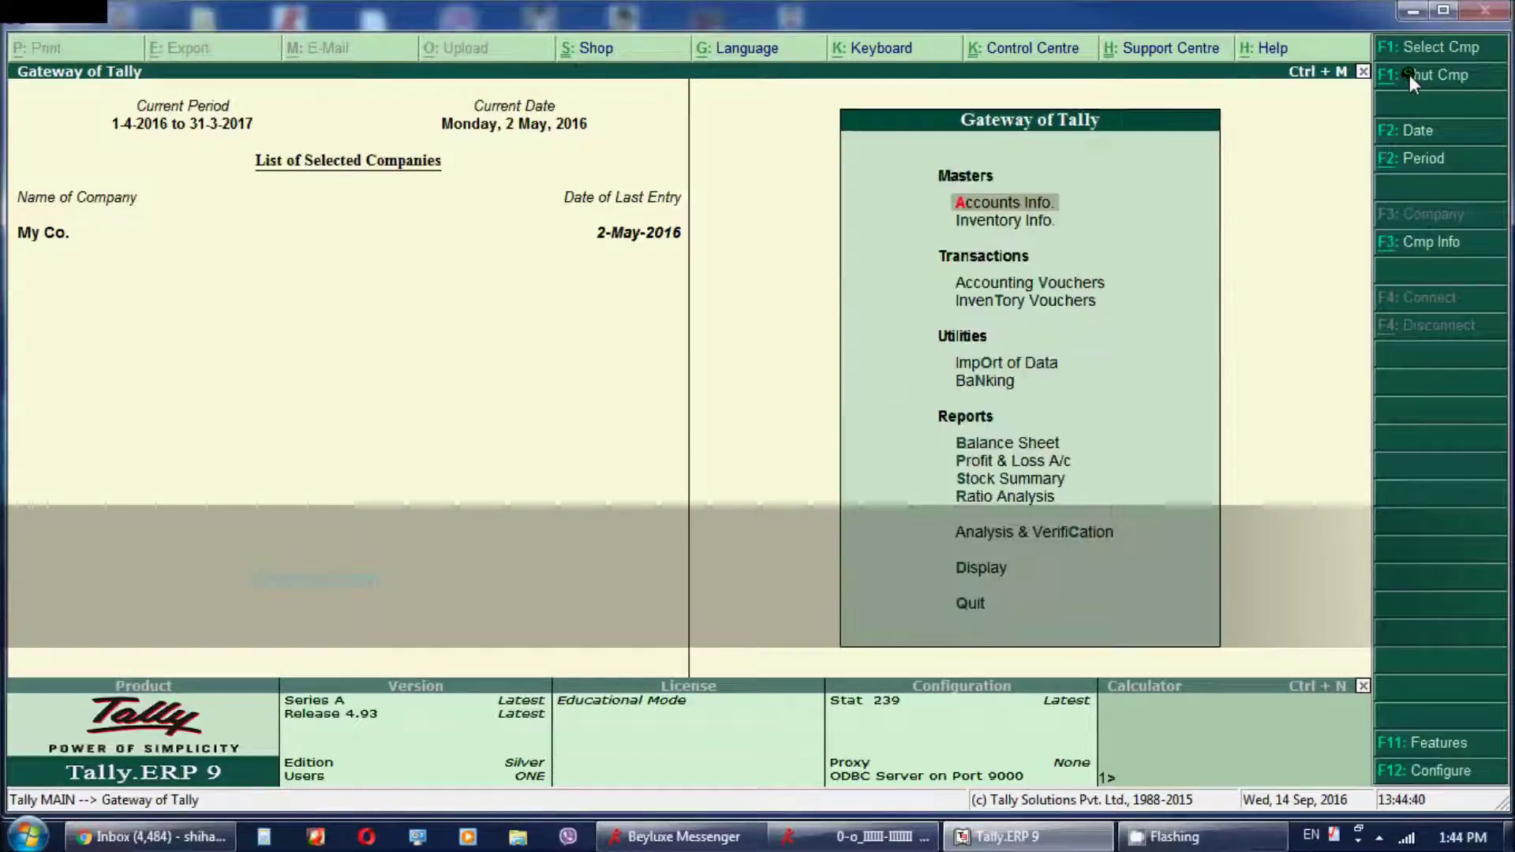
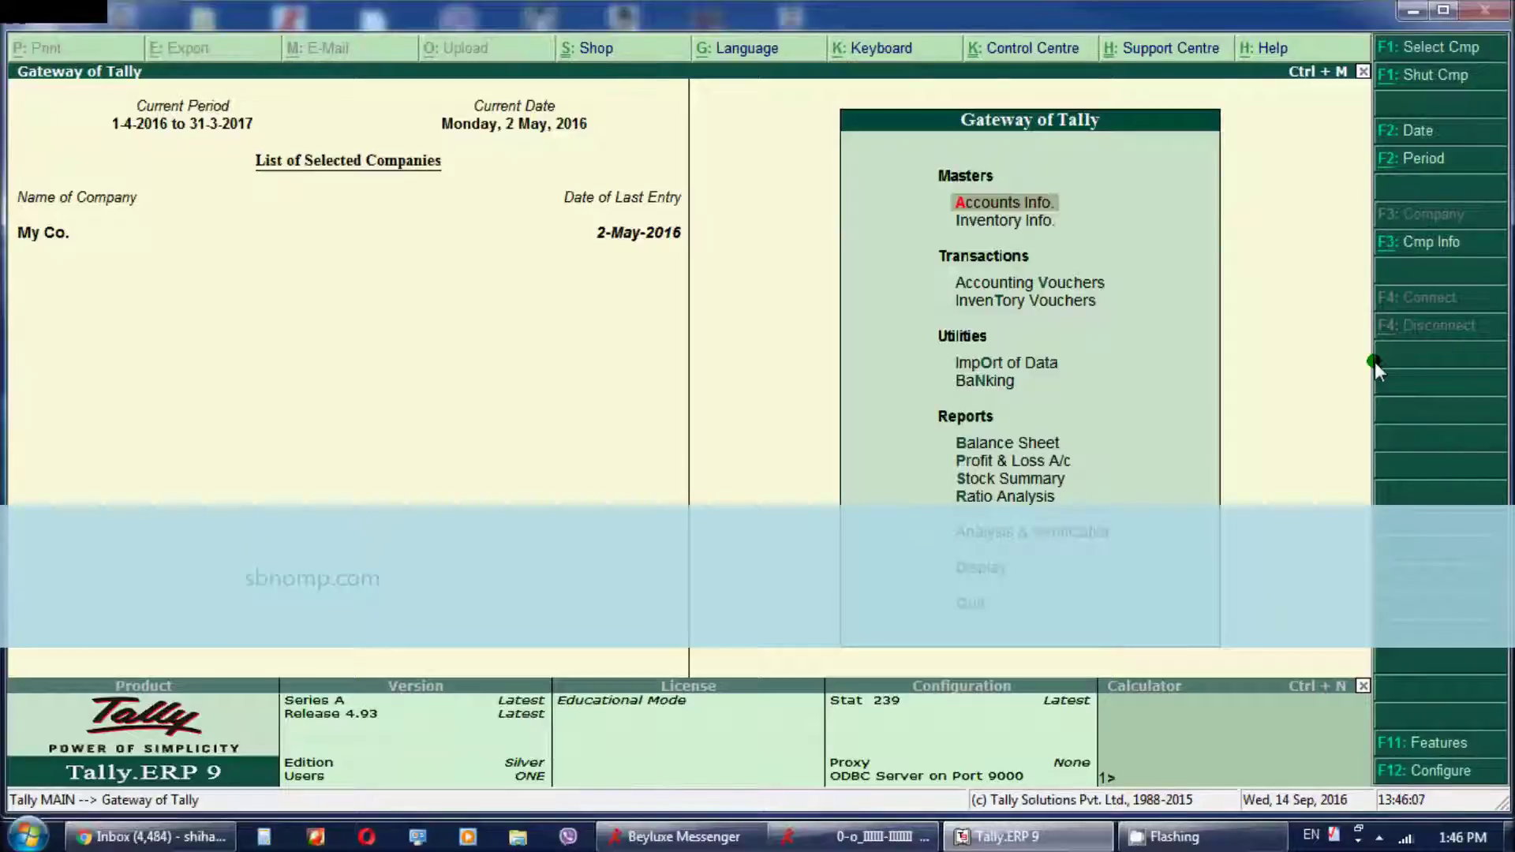
From Company Info. (Alt+F3), start creating a new company
{"action": "key", "text": "alt+F3"}
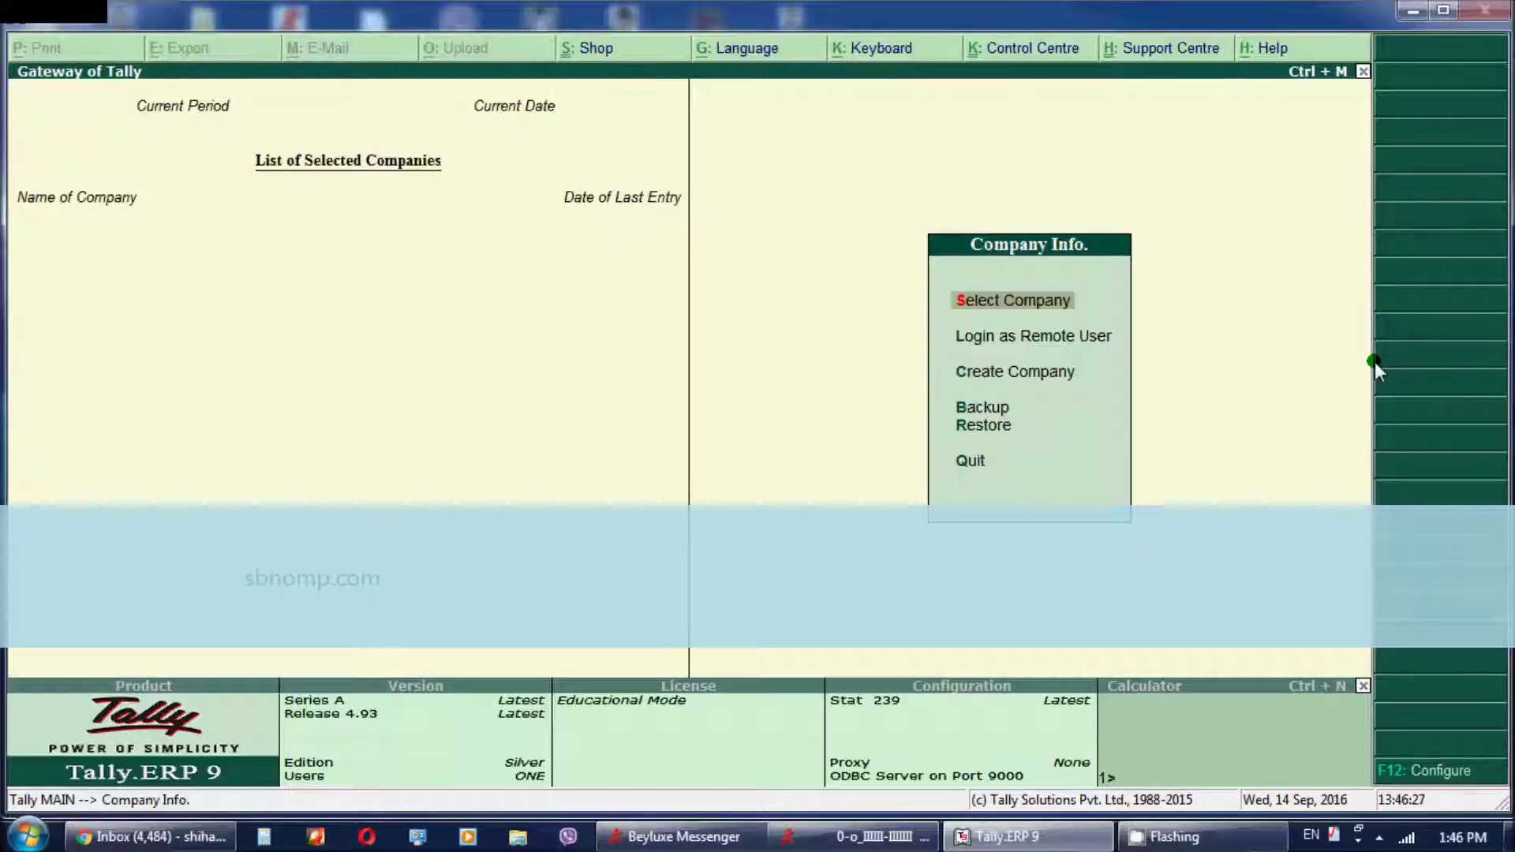
{"action": "key", "text": "Down"}
{"action": "key", "text": "Down"}
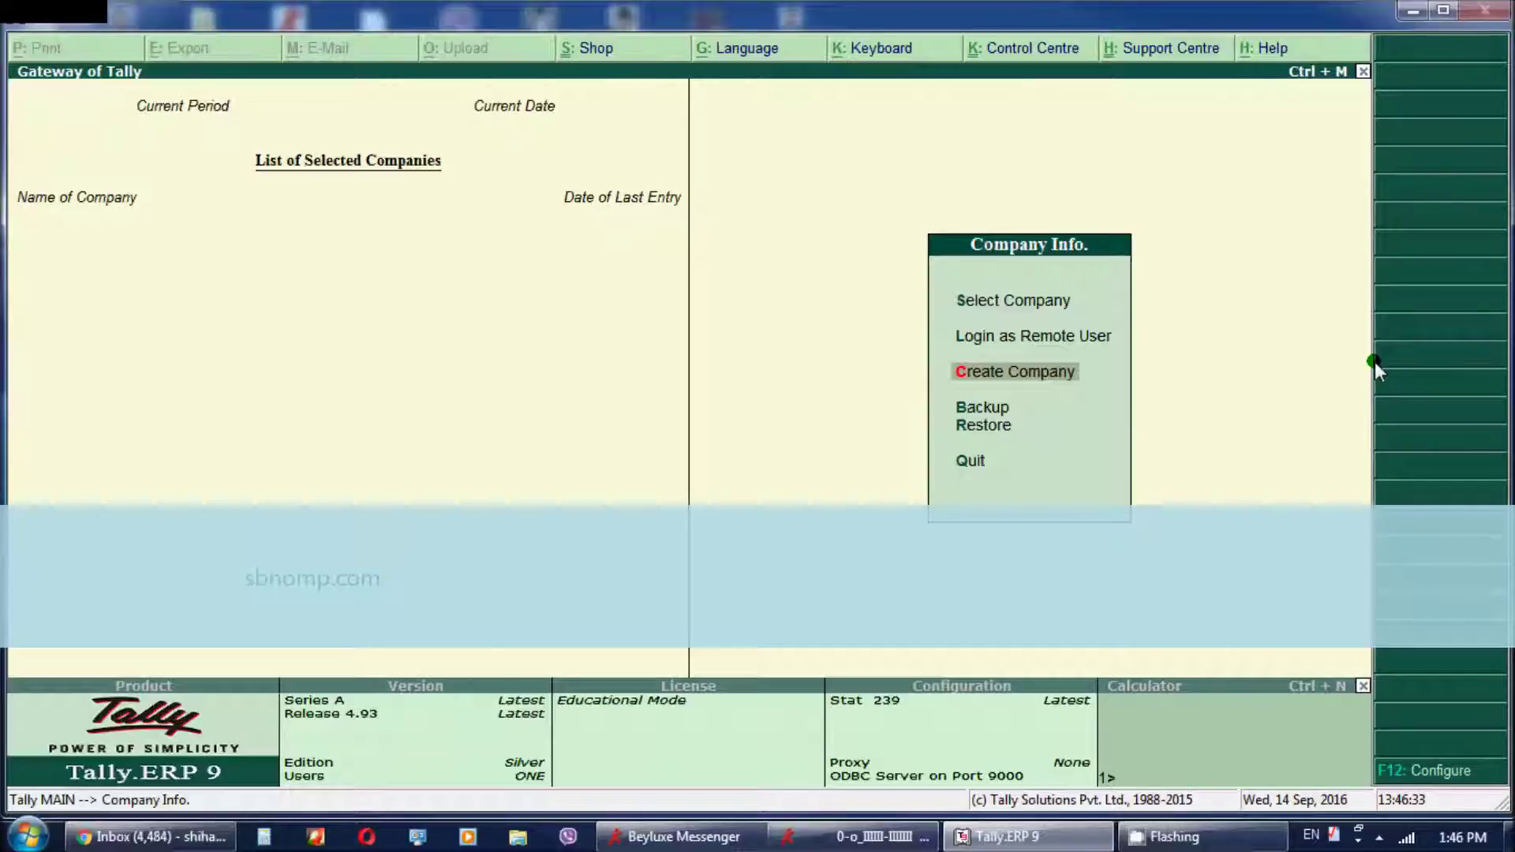
{"action": "key", "text": "Return"}
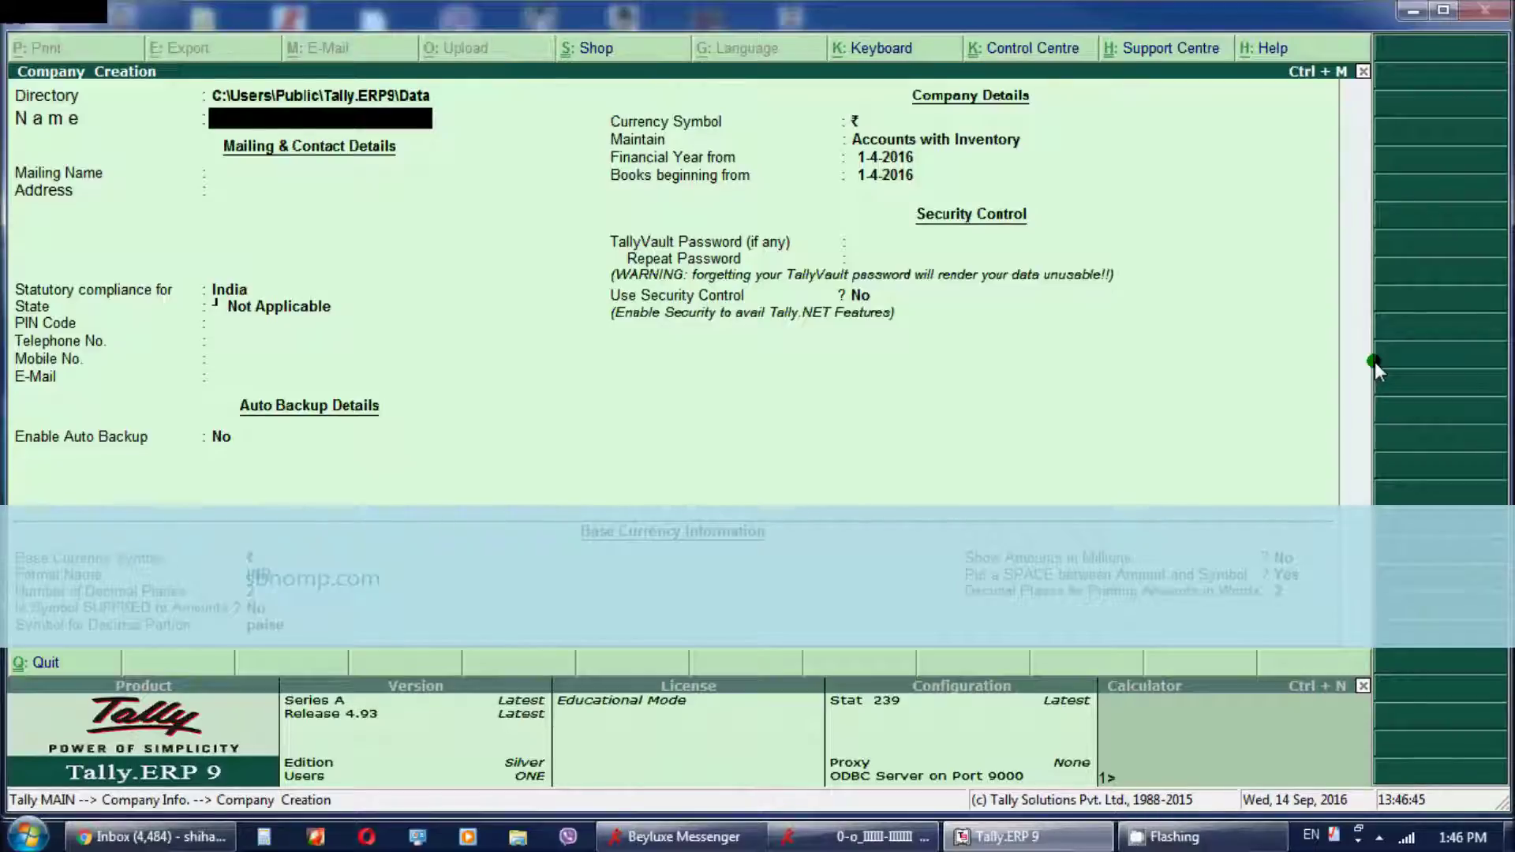
Step back from the Name field to the Directory field to edit the data path
{"action": "key", "text": "BackSpace"}
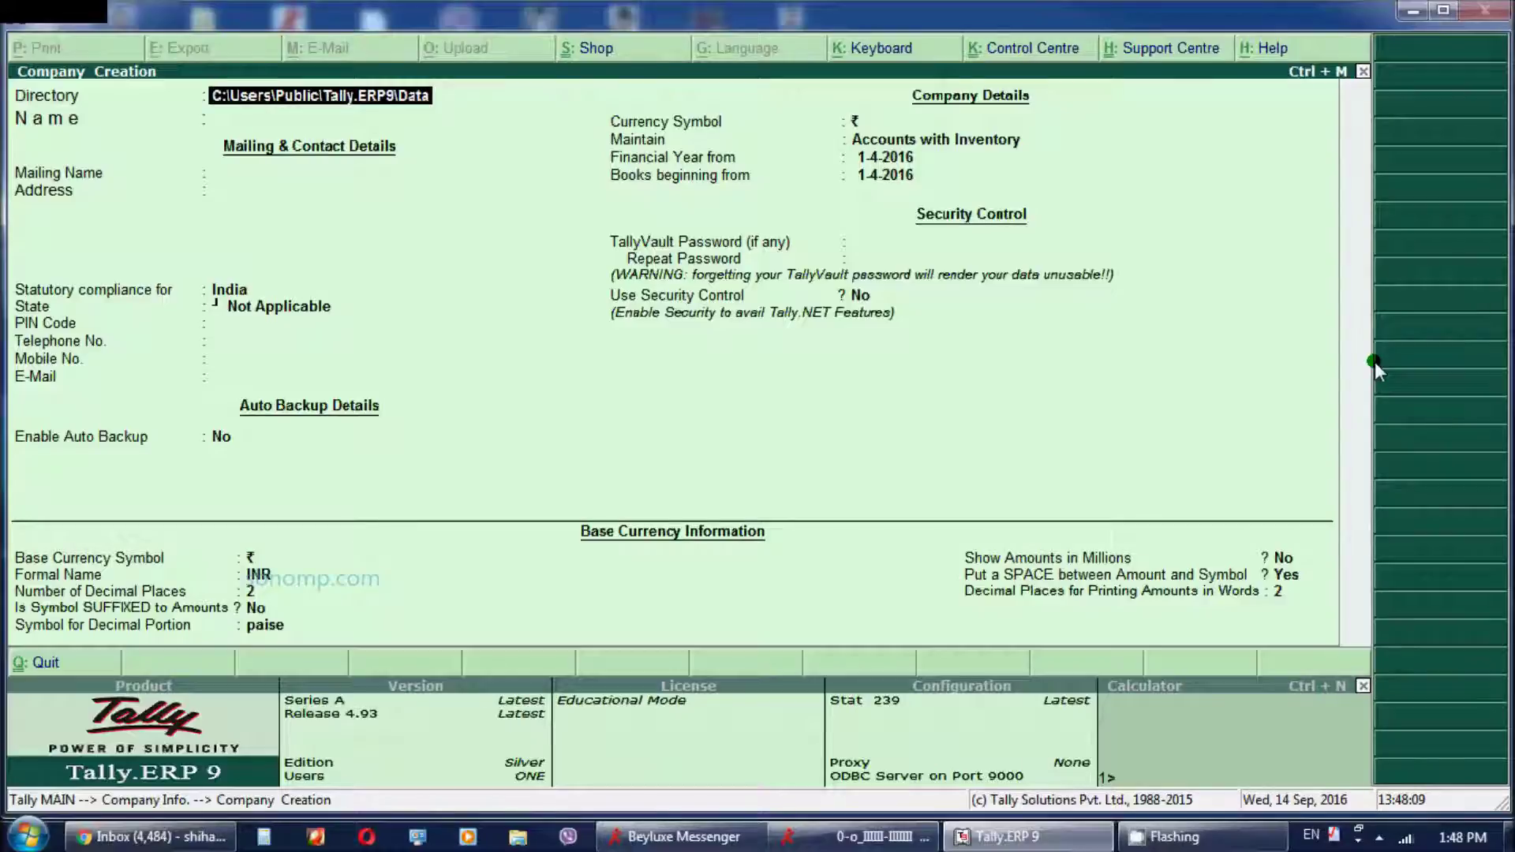
Set the company data directory to D:\New\New1
{"action": "type", "text": "D:\\"}
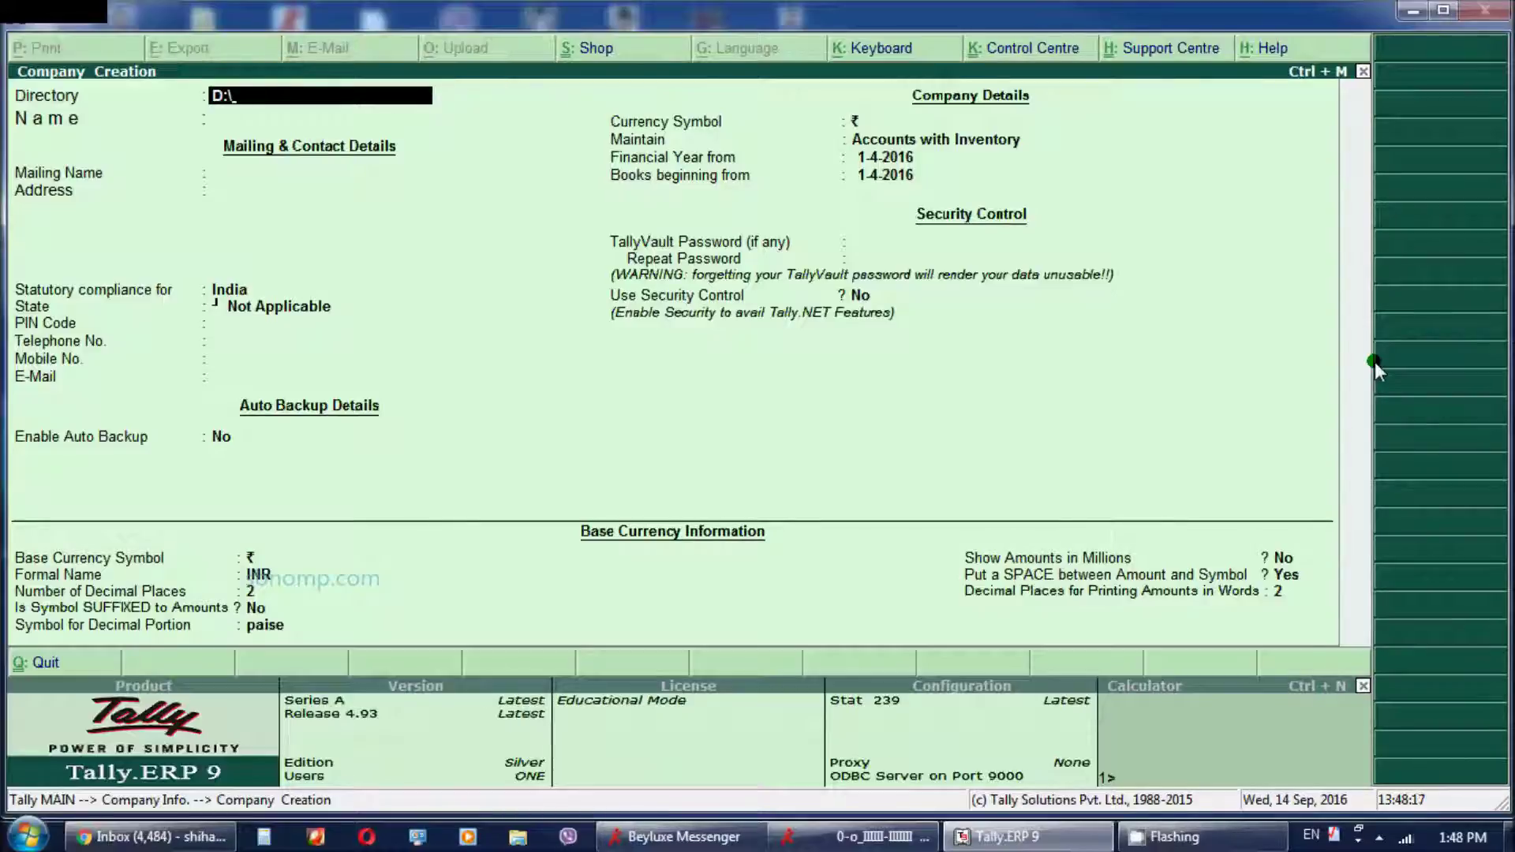
{"action": "type", "text": "New"}
{"action": "type", "text": "\\New1"}
{"action": "key", "text": "Return"}
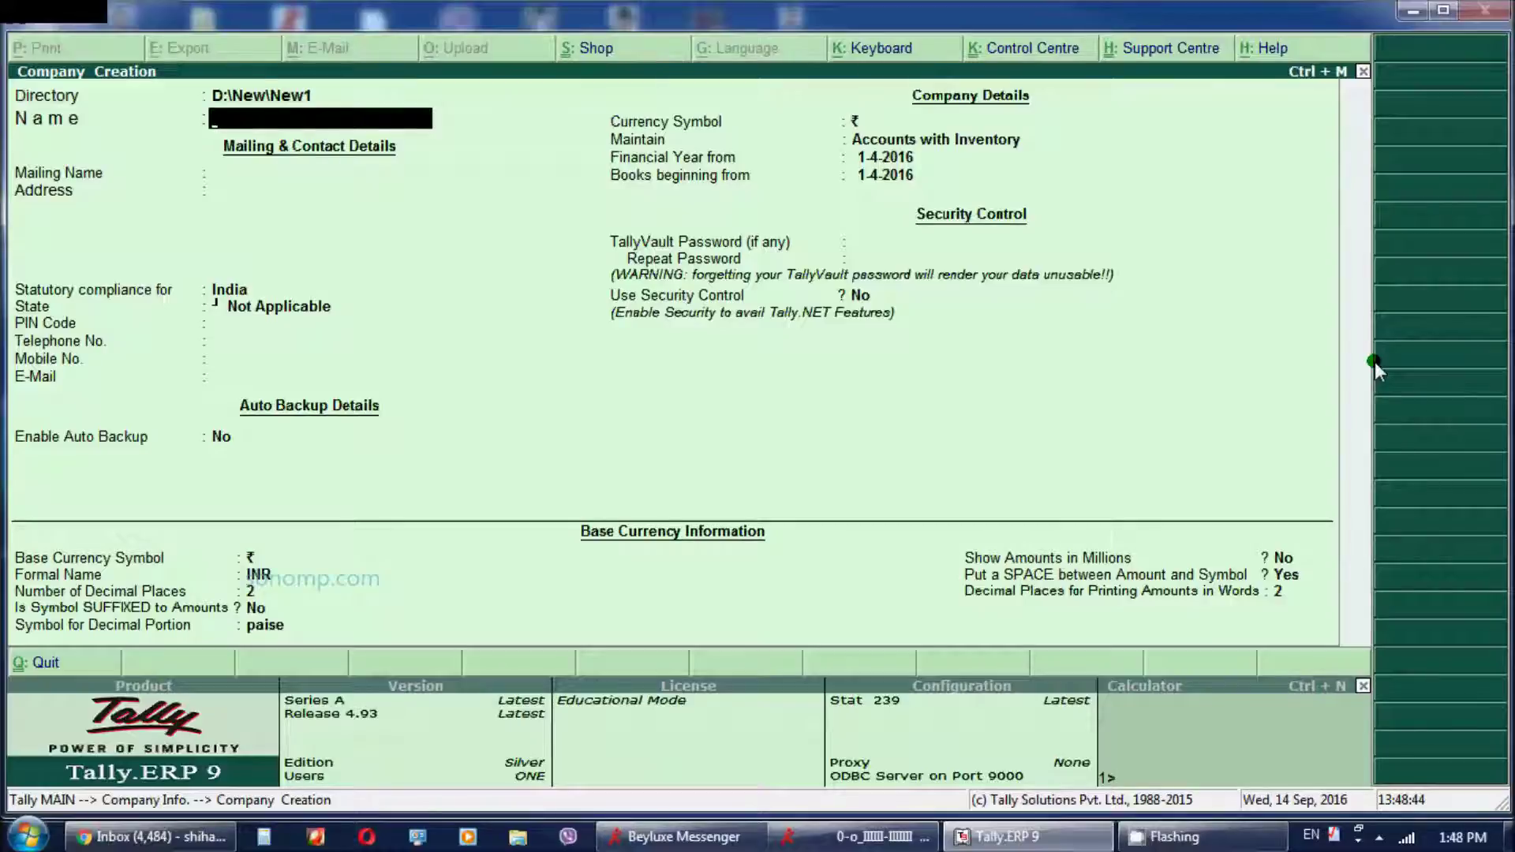
Enter 'Sbn & Co. Pvt Ltd' as the company name and keep the identical mailing name
{"action": "type", "text": "Sh"}
{"action": "key", "text": "BackSpace"}
{"action": "type", "text": "bn"}
{"action": "type", "text": " & Co"}
{"action": "type", "text": ". PV"}
{"action": "key", "text": "BackSpace"}
{"action": "key", "text": "BackSpace"}
{"action": "type", "text": "Vo"}
{"action": "key", "text": "BackSpace"}
{"action": "key", "text": "BackSpace"}
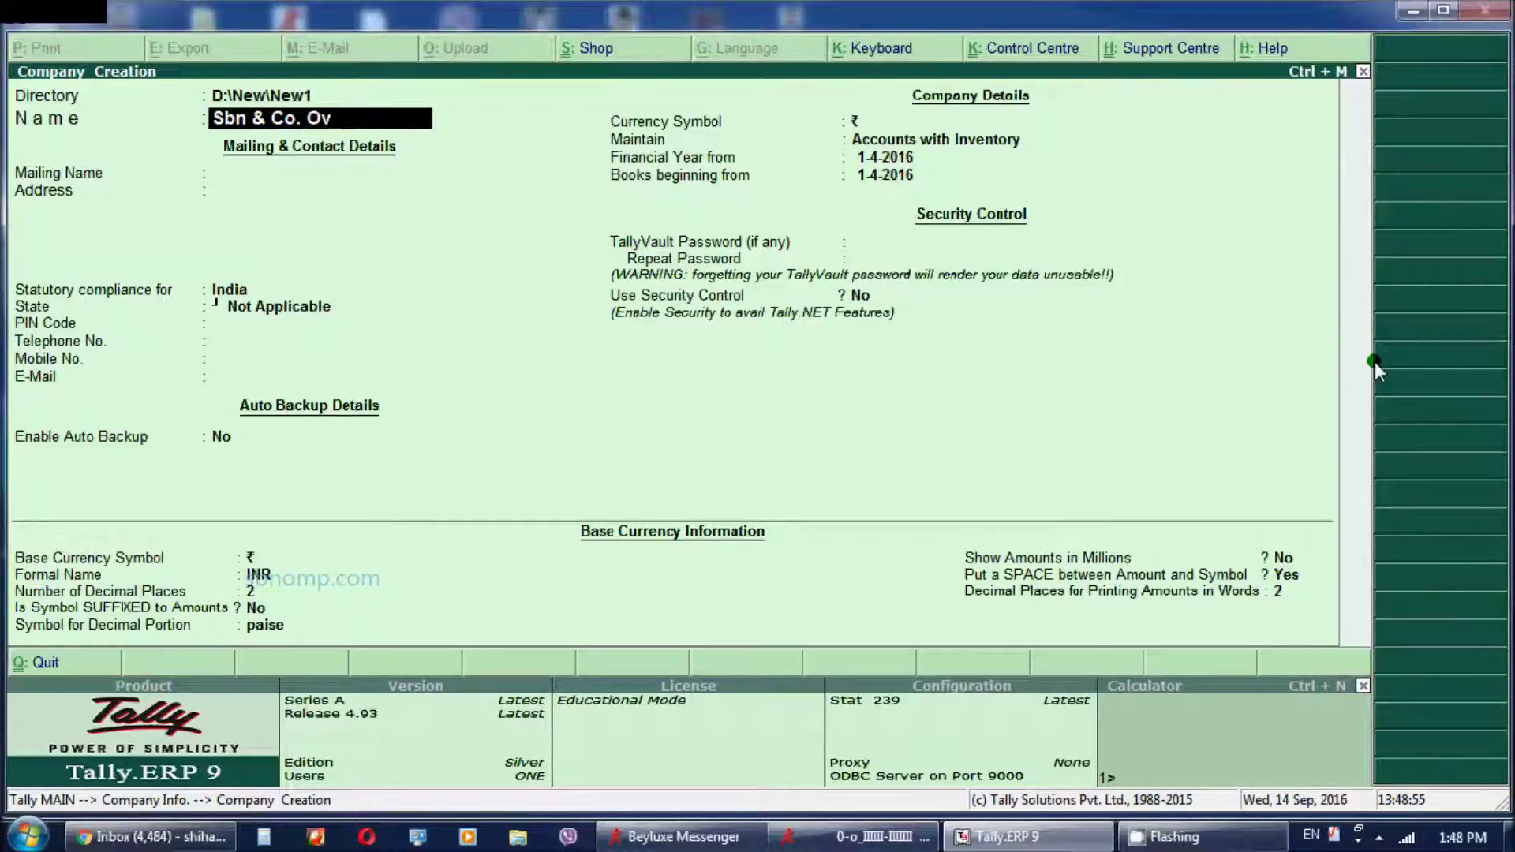
{"action": "type", "text": "Pvtltd"}
{"action": "key", "text": "BackSpace"}
{"action": "key", "text": "BackSpace"}
{"action": "key", "text": "BackSpace"}
{"action": "type", "text": "Ltd"}
{"action": "key", "text": "Return"}
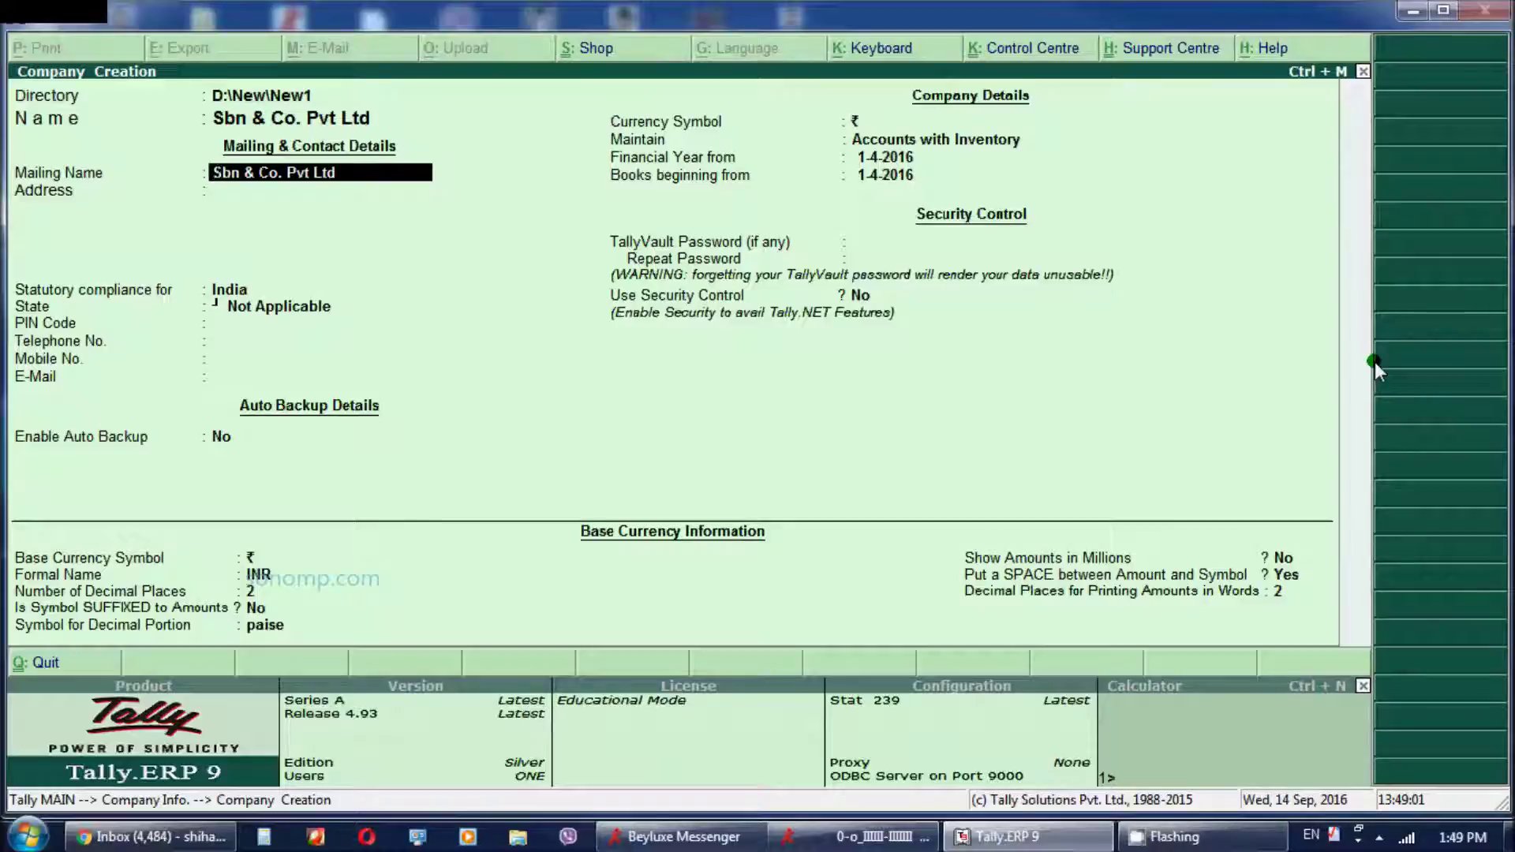
{"action": "key", "text": "Return"}
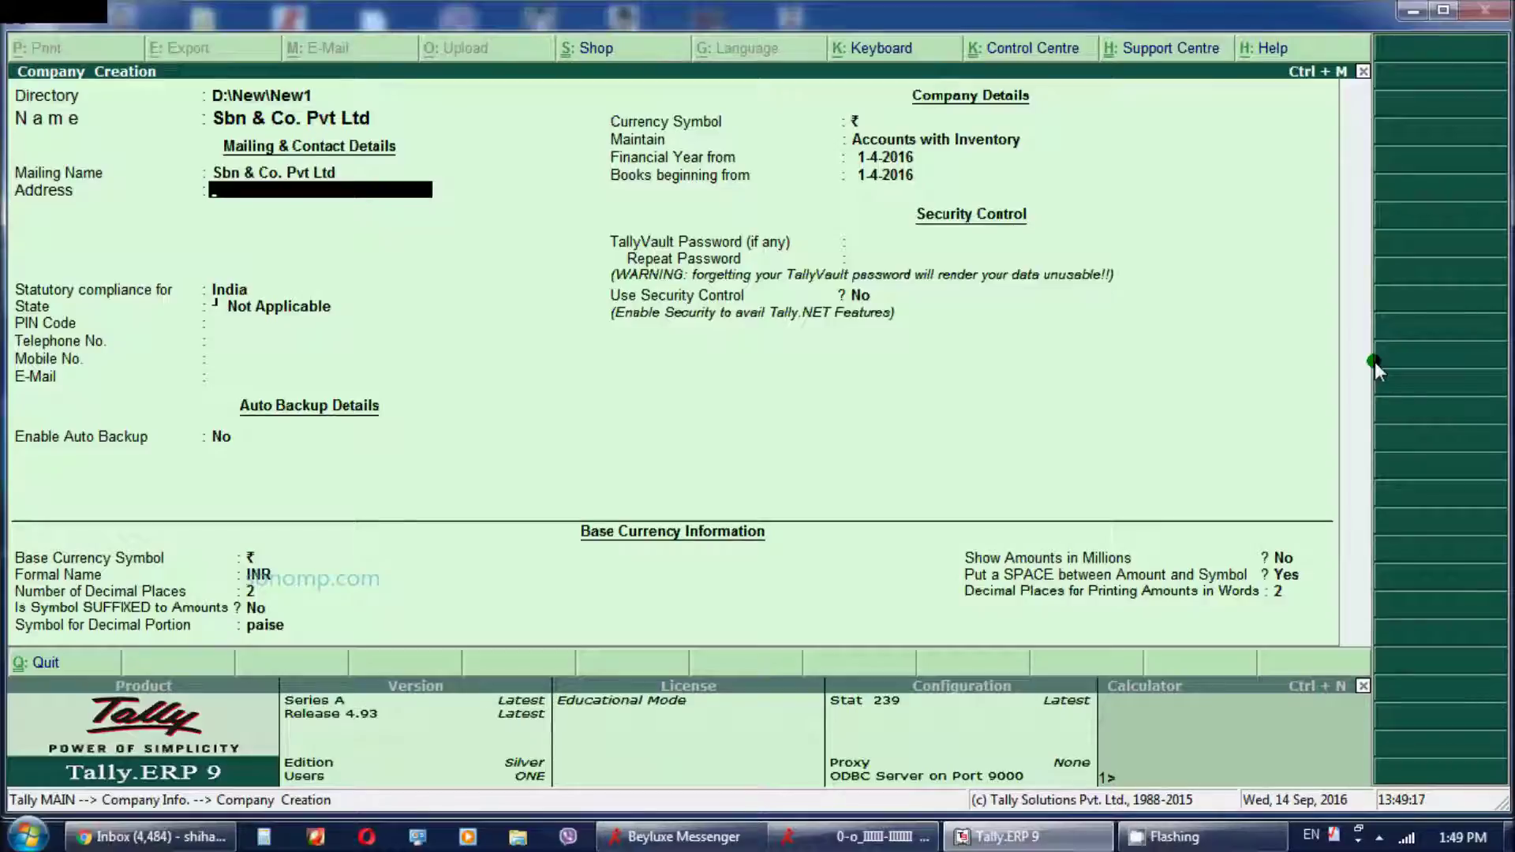
{"action": "key", "text": "Up"}
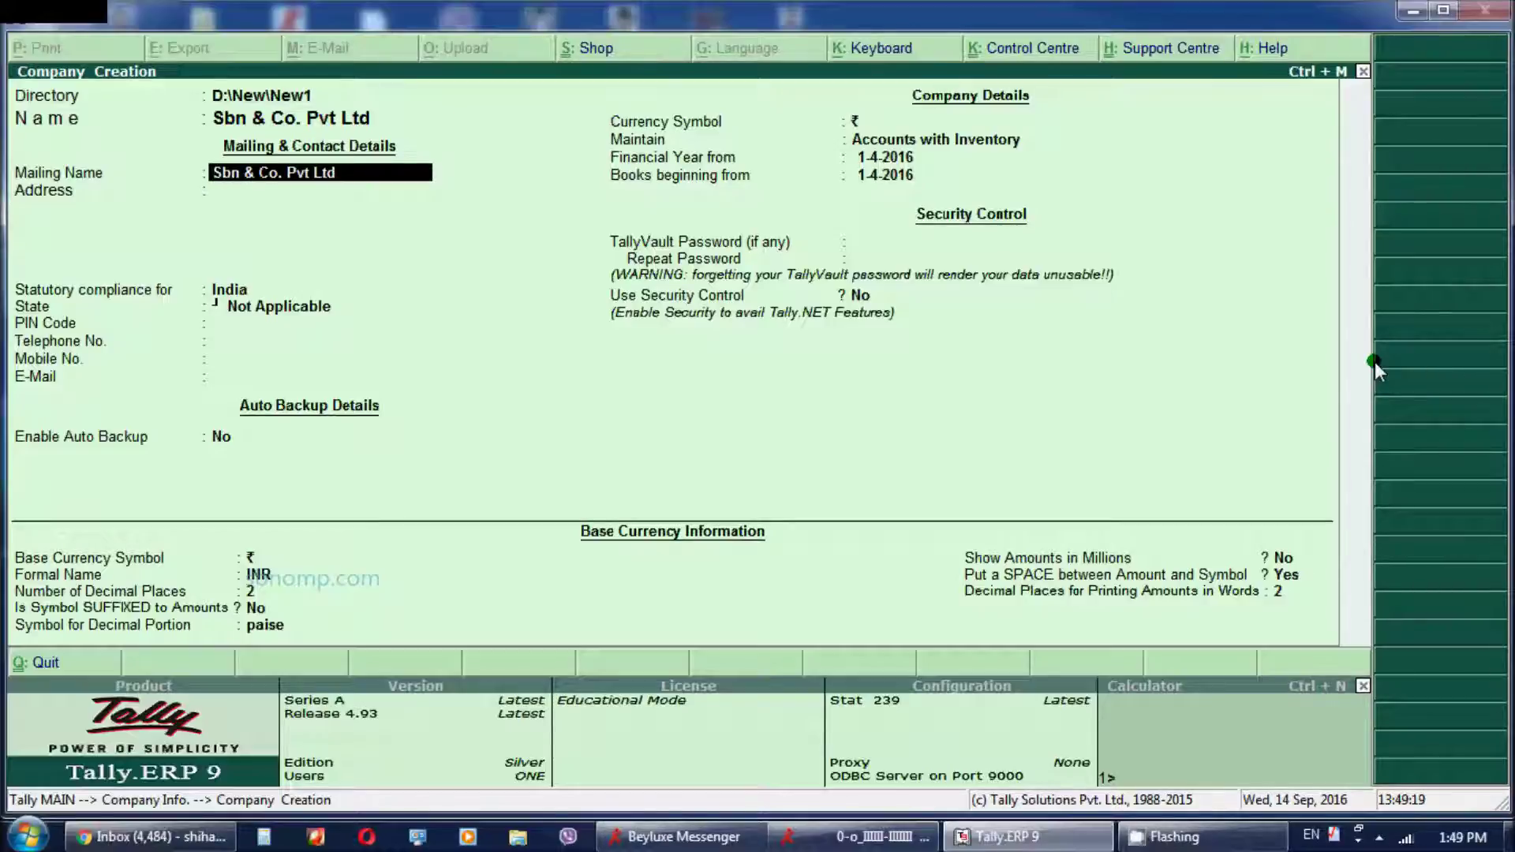
Keep India as the country and set the state to Kerala
{"action": "key", "text": "Return"}
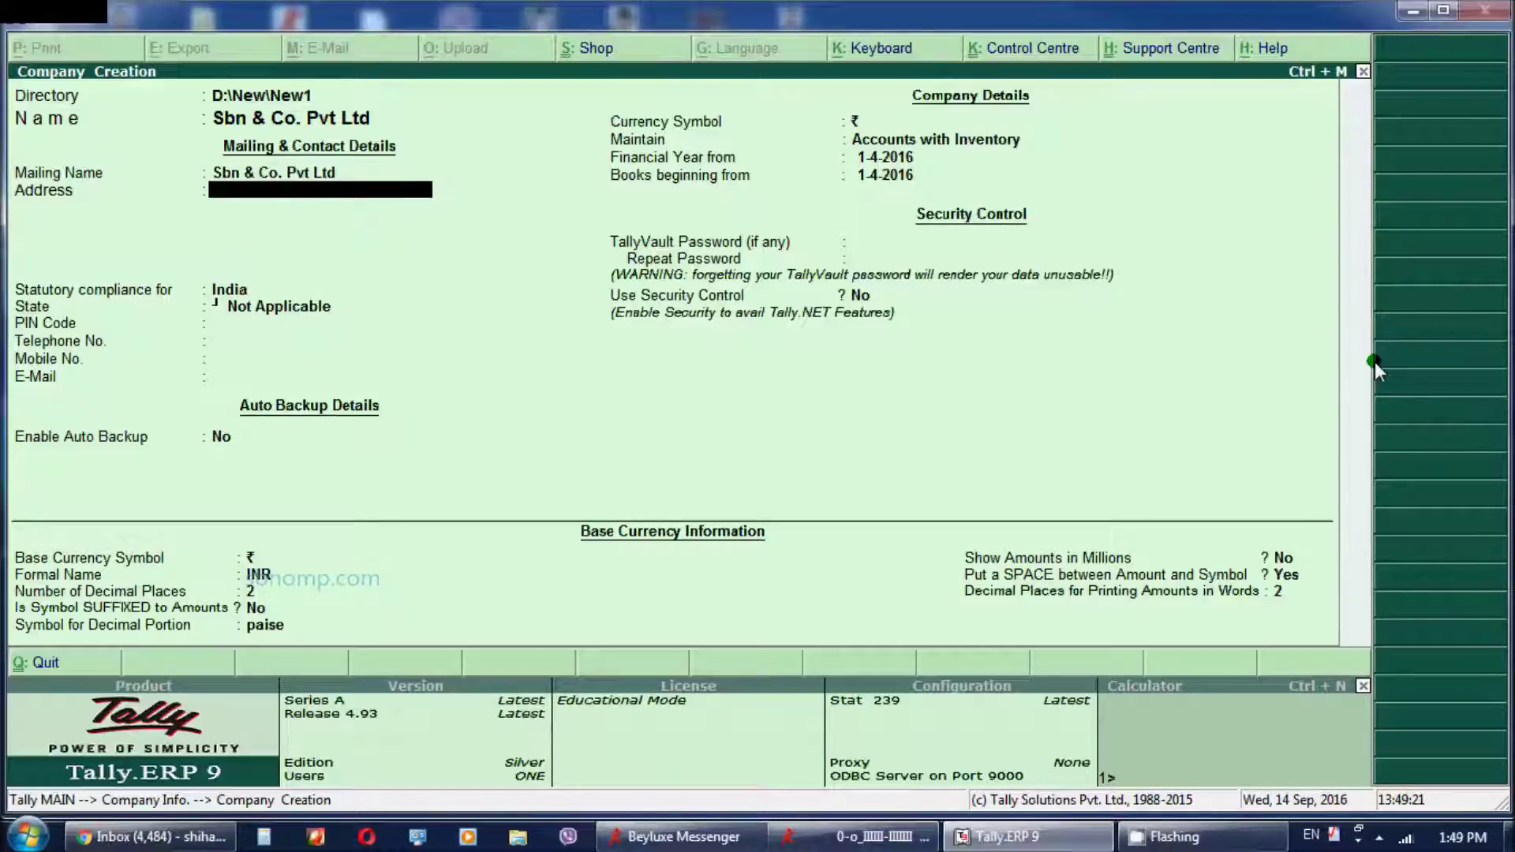
{"action": "key", "text": "Return"}
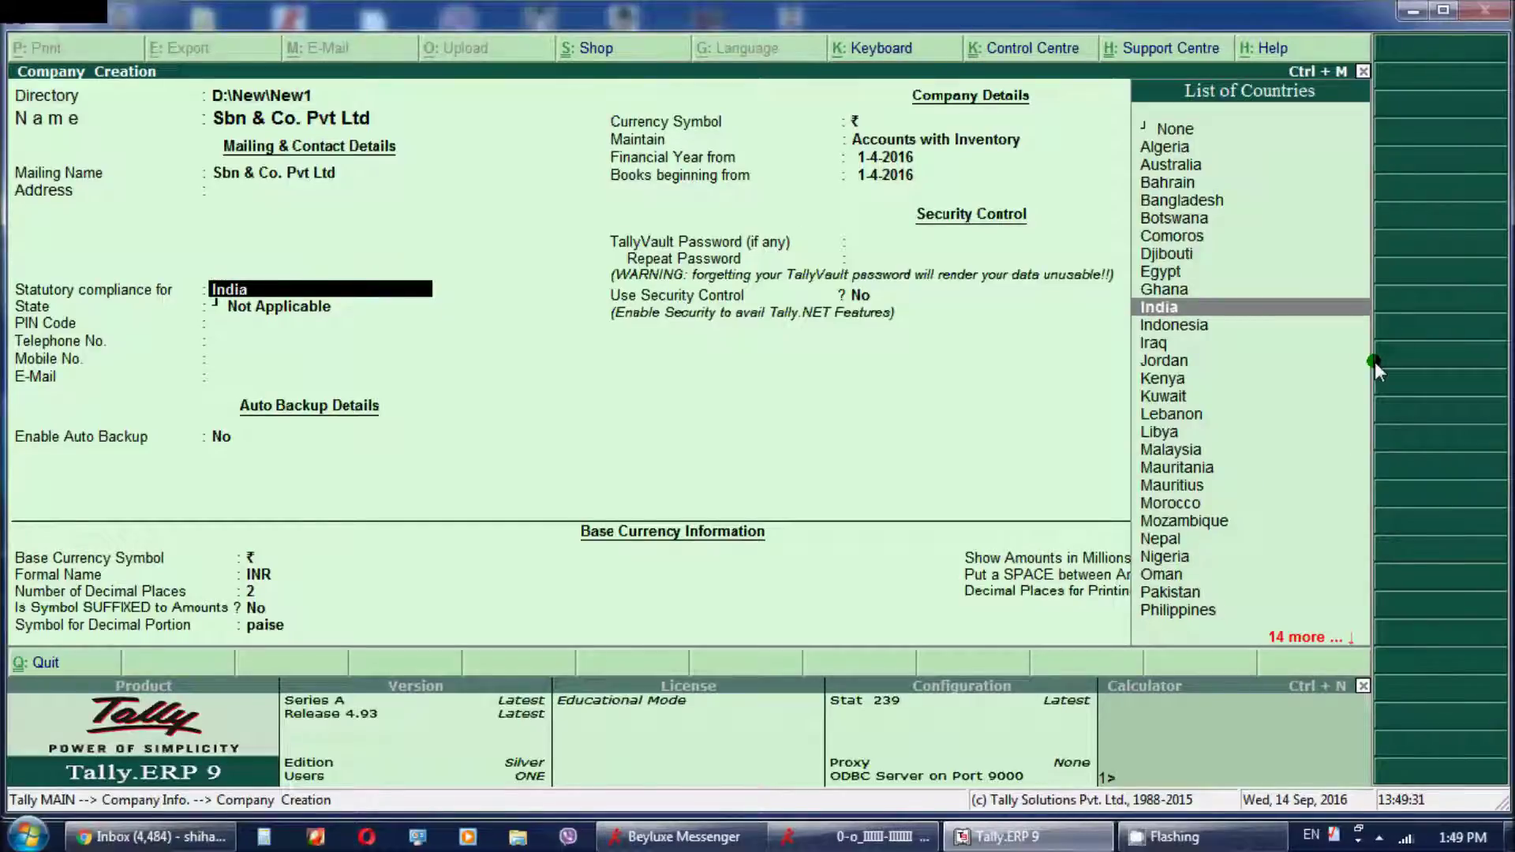
{"action": "key", "text": "Return"}
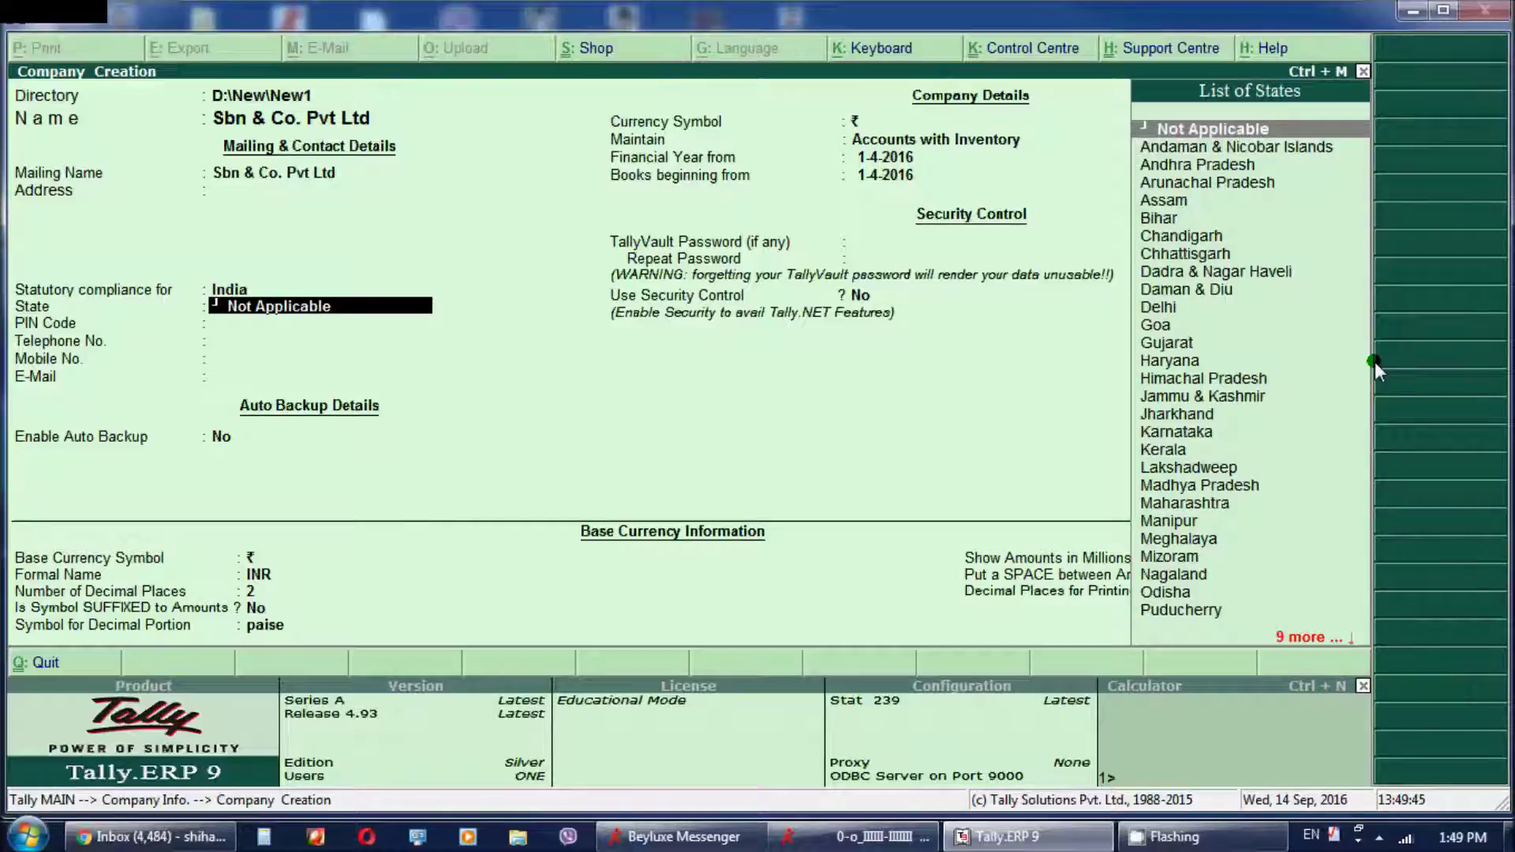
{"action": "key", "text": "Return"}
{"action": "key", "text": "BackSpace"}
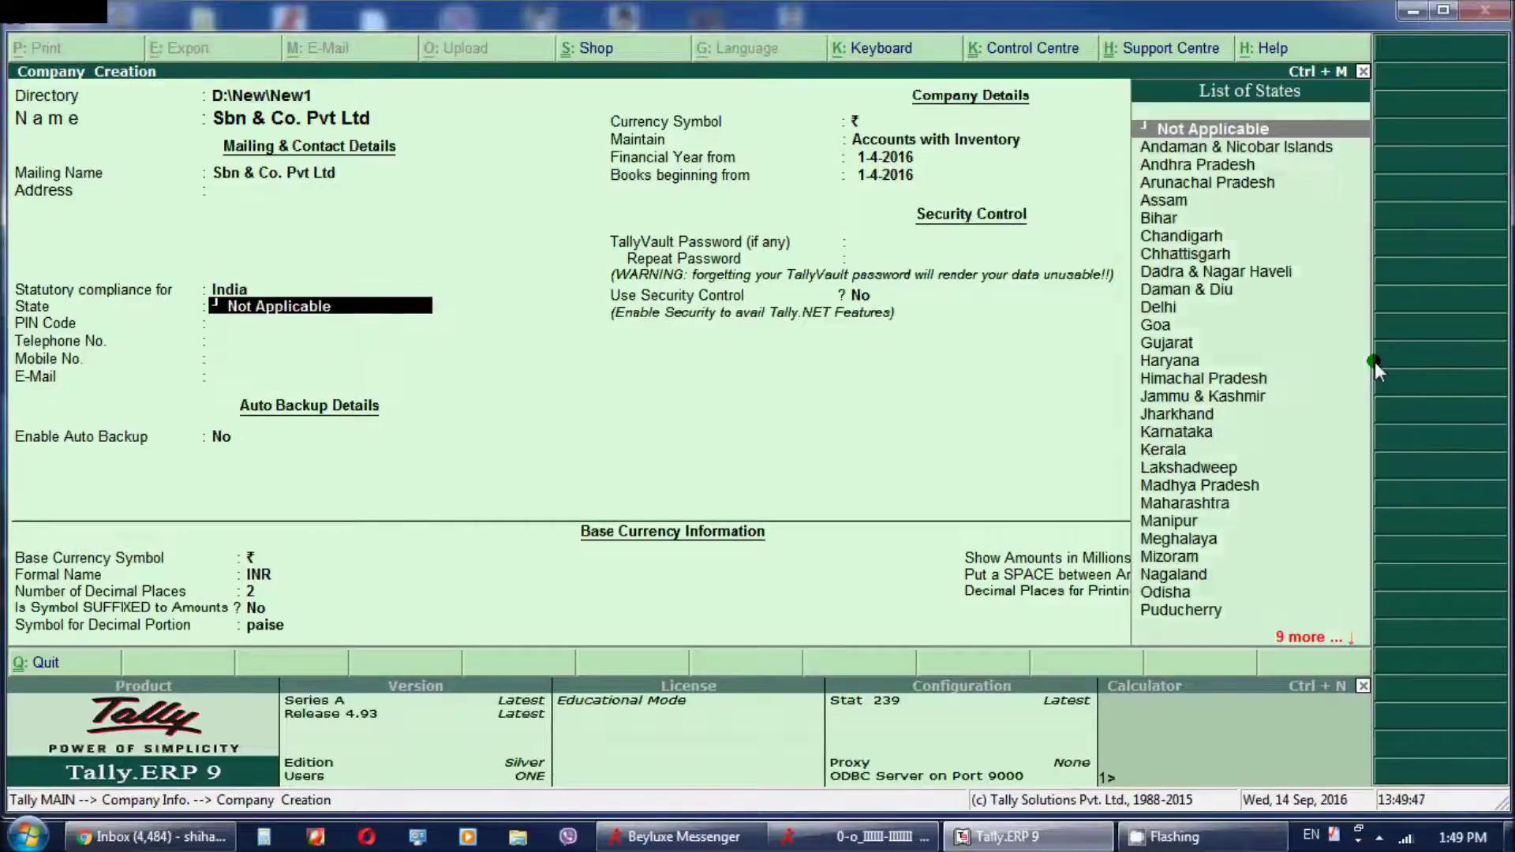
{"action": "type", "text": "J"}
{"action": "key", "text": "BackSpace"}
{"action": "type", "text": "Kerala"}
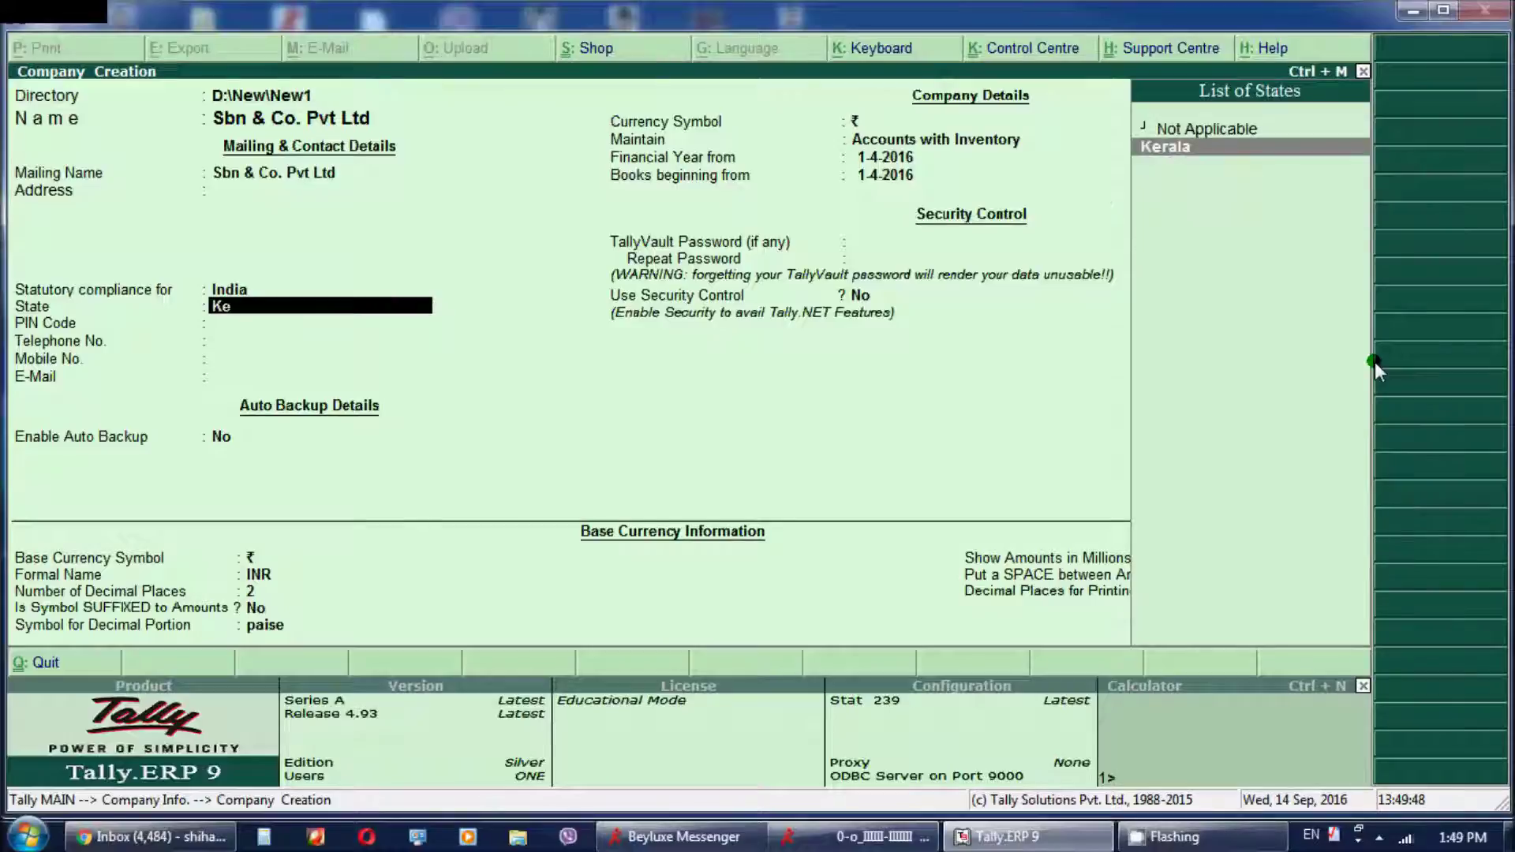
{"action": "key", "text": "Return"}
Enter the company's mobile number and e-mail address
{"action": "key", "text": "Return"}
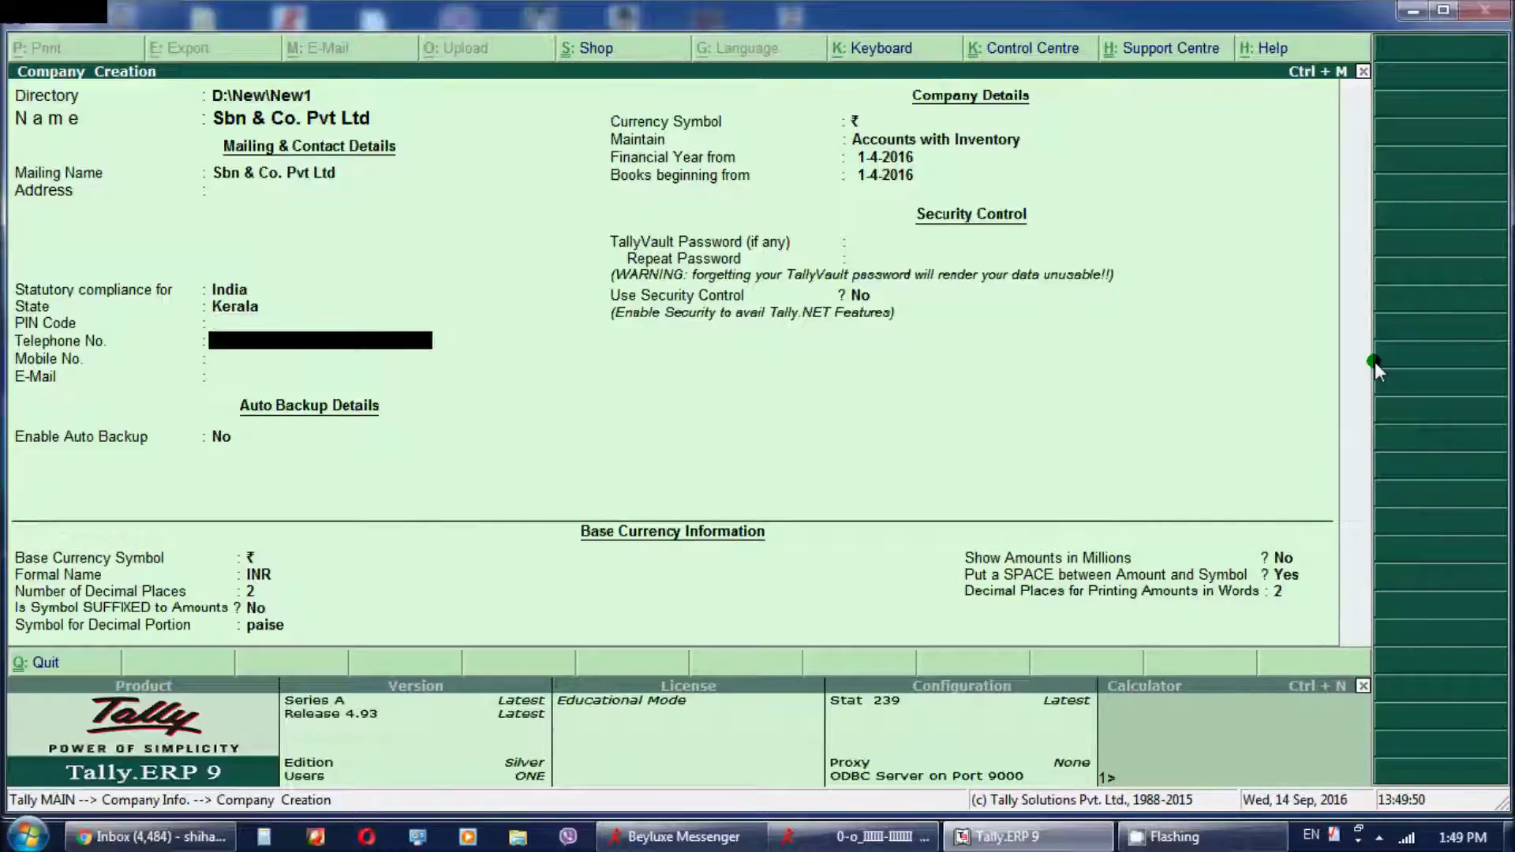
{"action": "key", "text": "Return"}
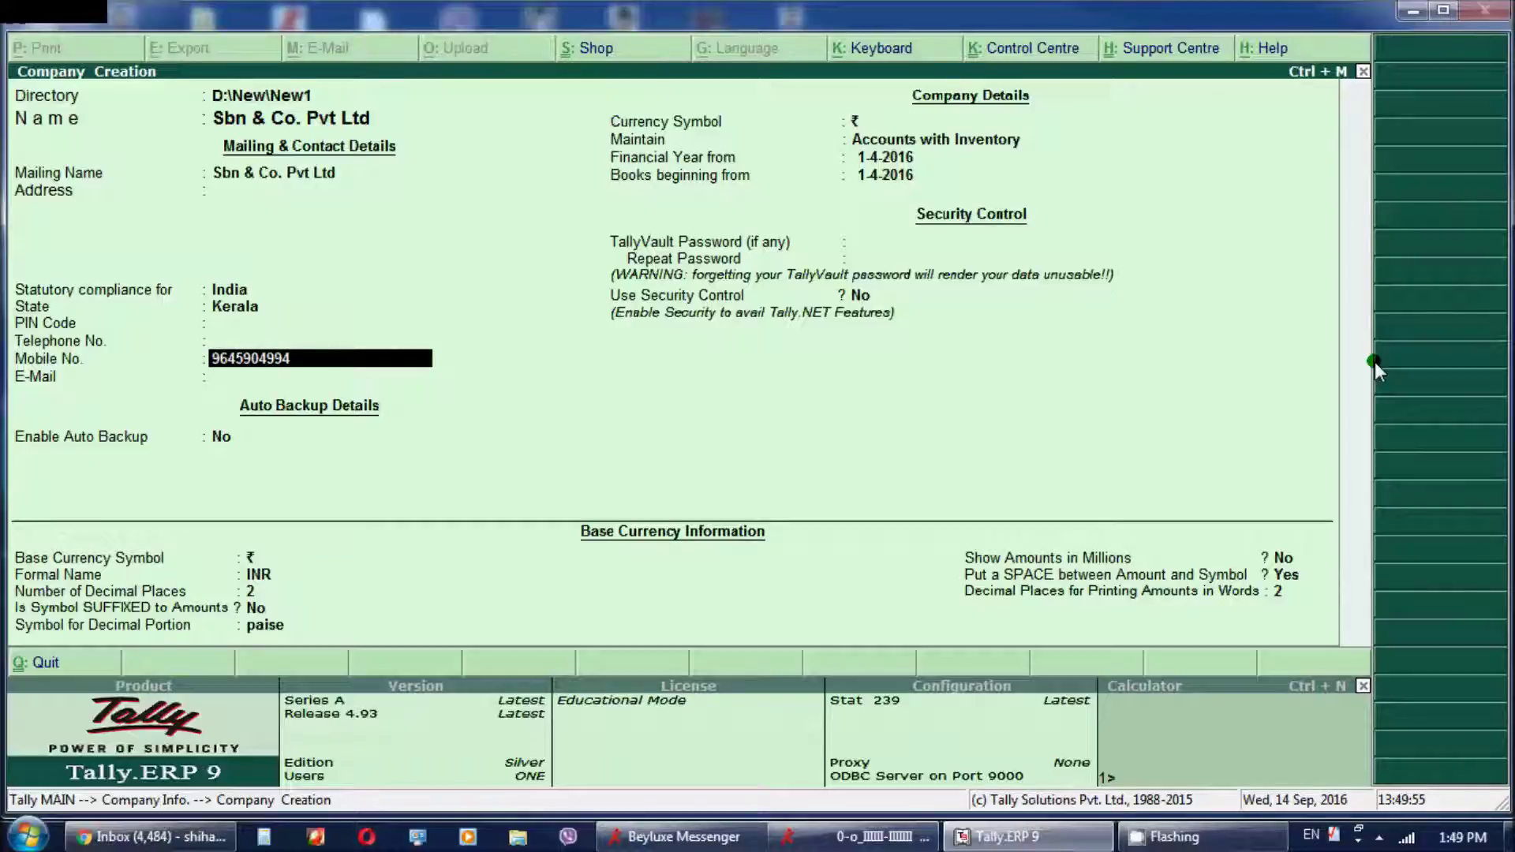
{"action": "key", "text": "Return"}
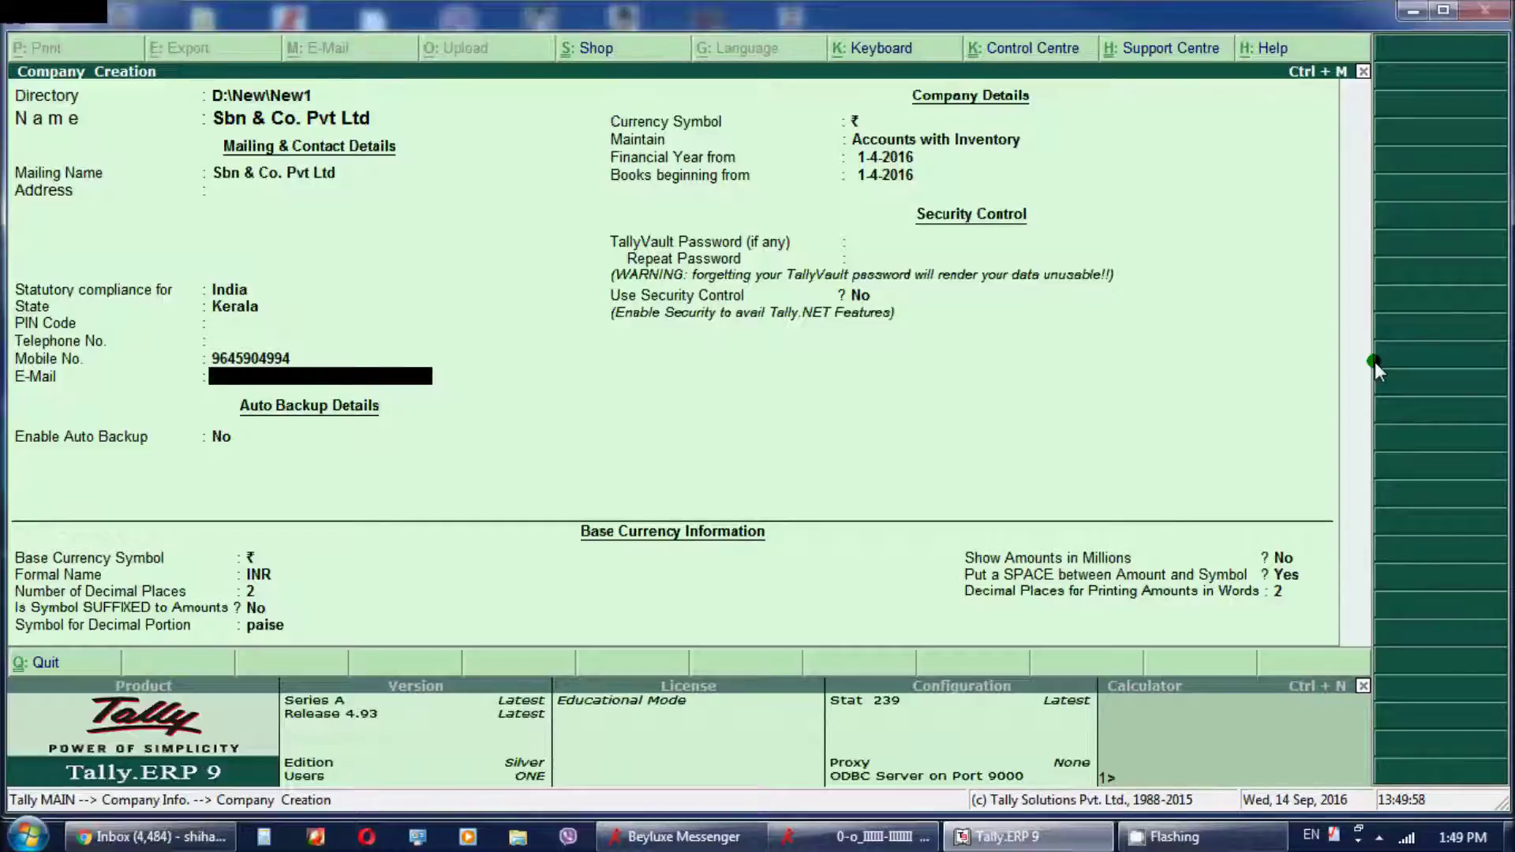
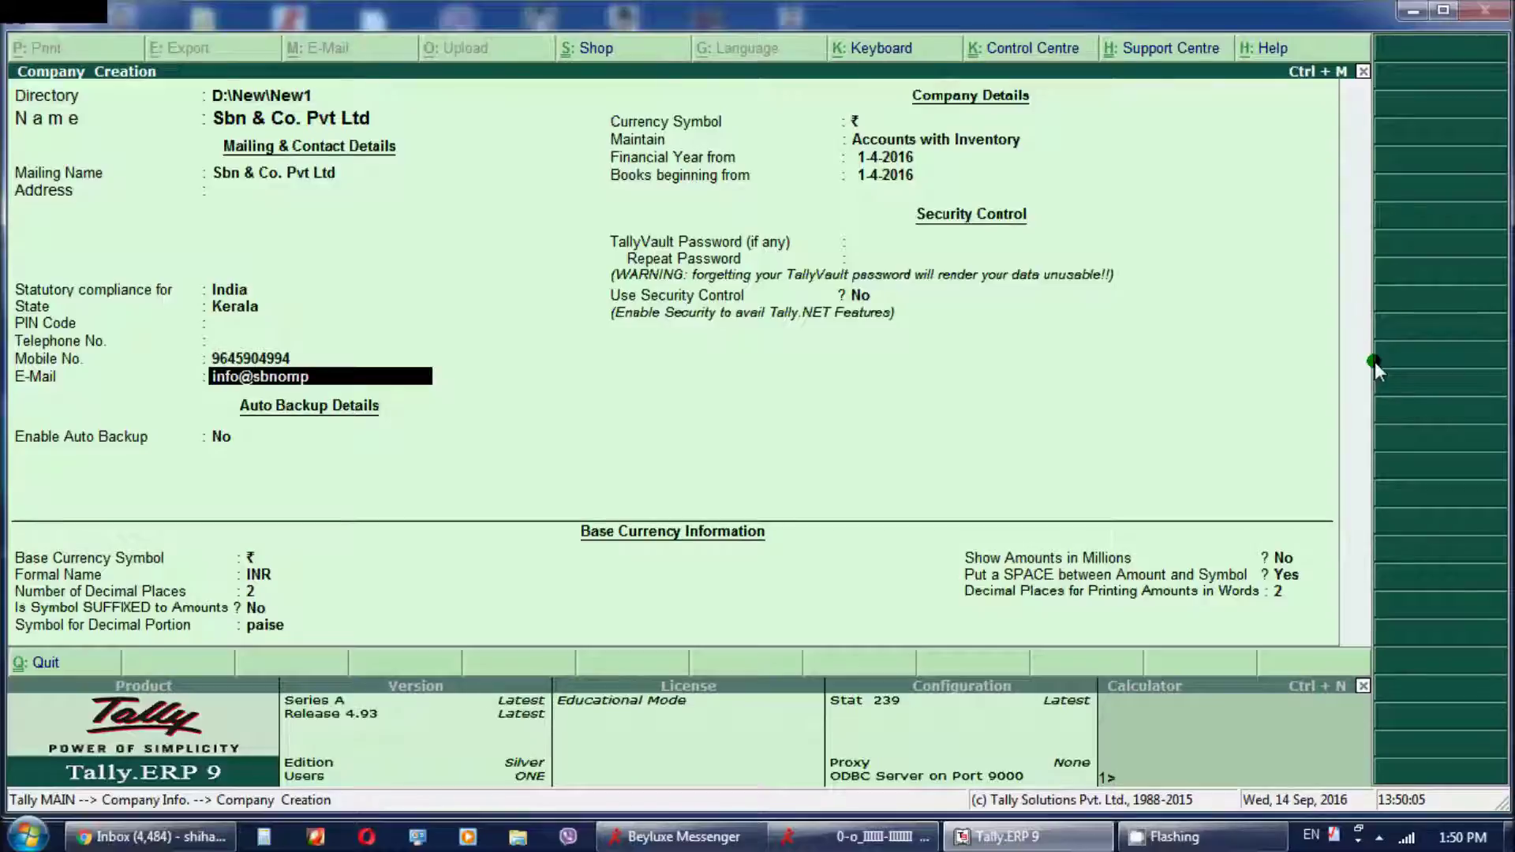
{"action": "key", "text": "Return"}
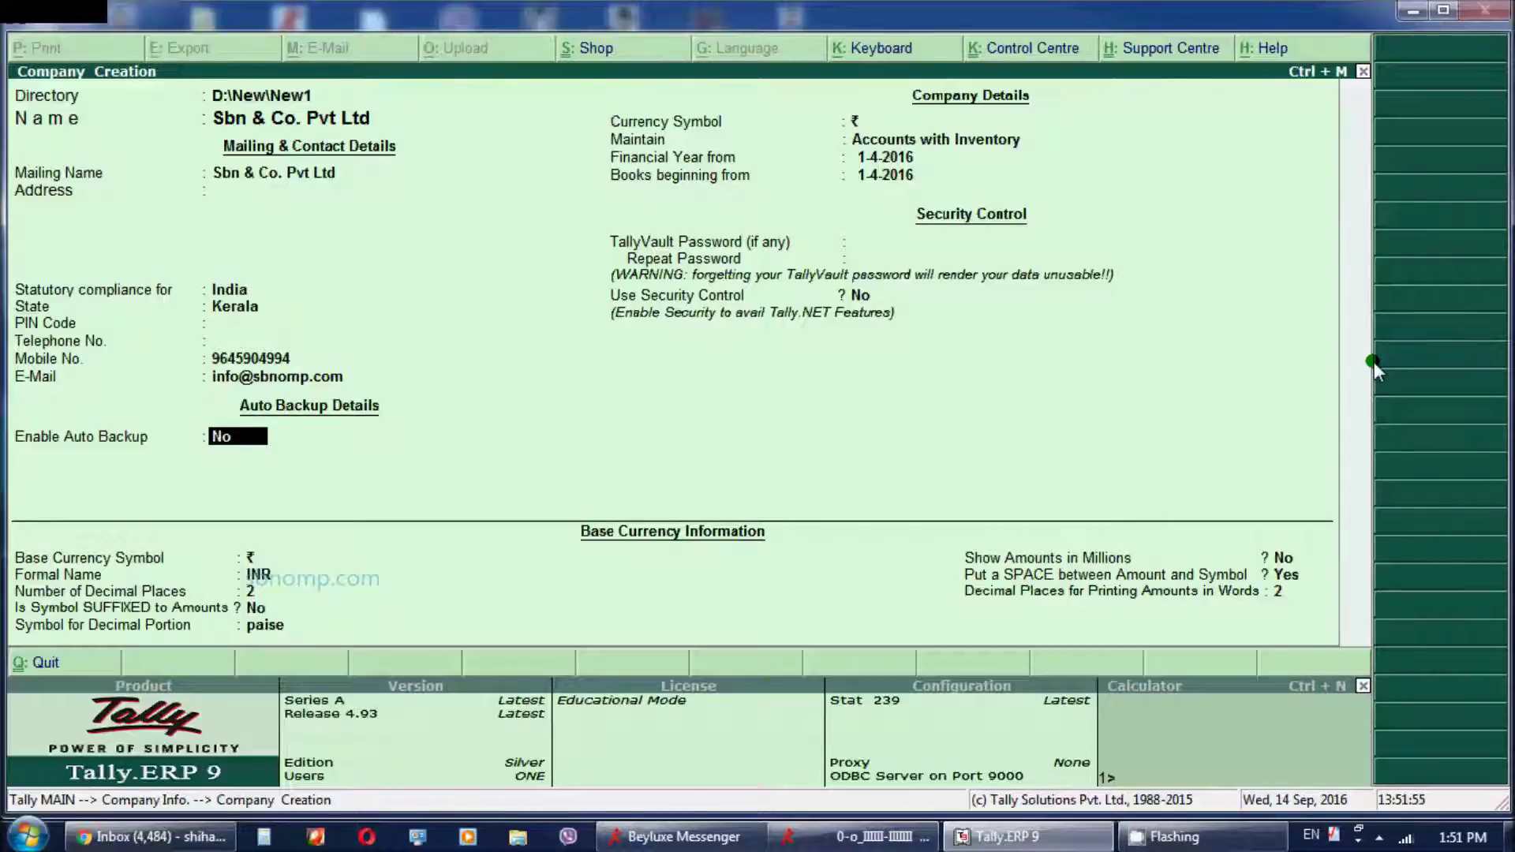
Leave Enable Auto Backup at No and keep the ₹ currency symbol
{"action": "key", "text": "Return"}
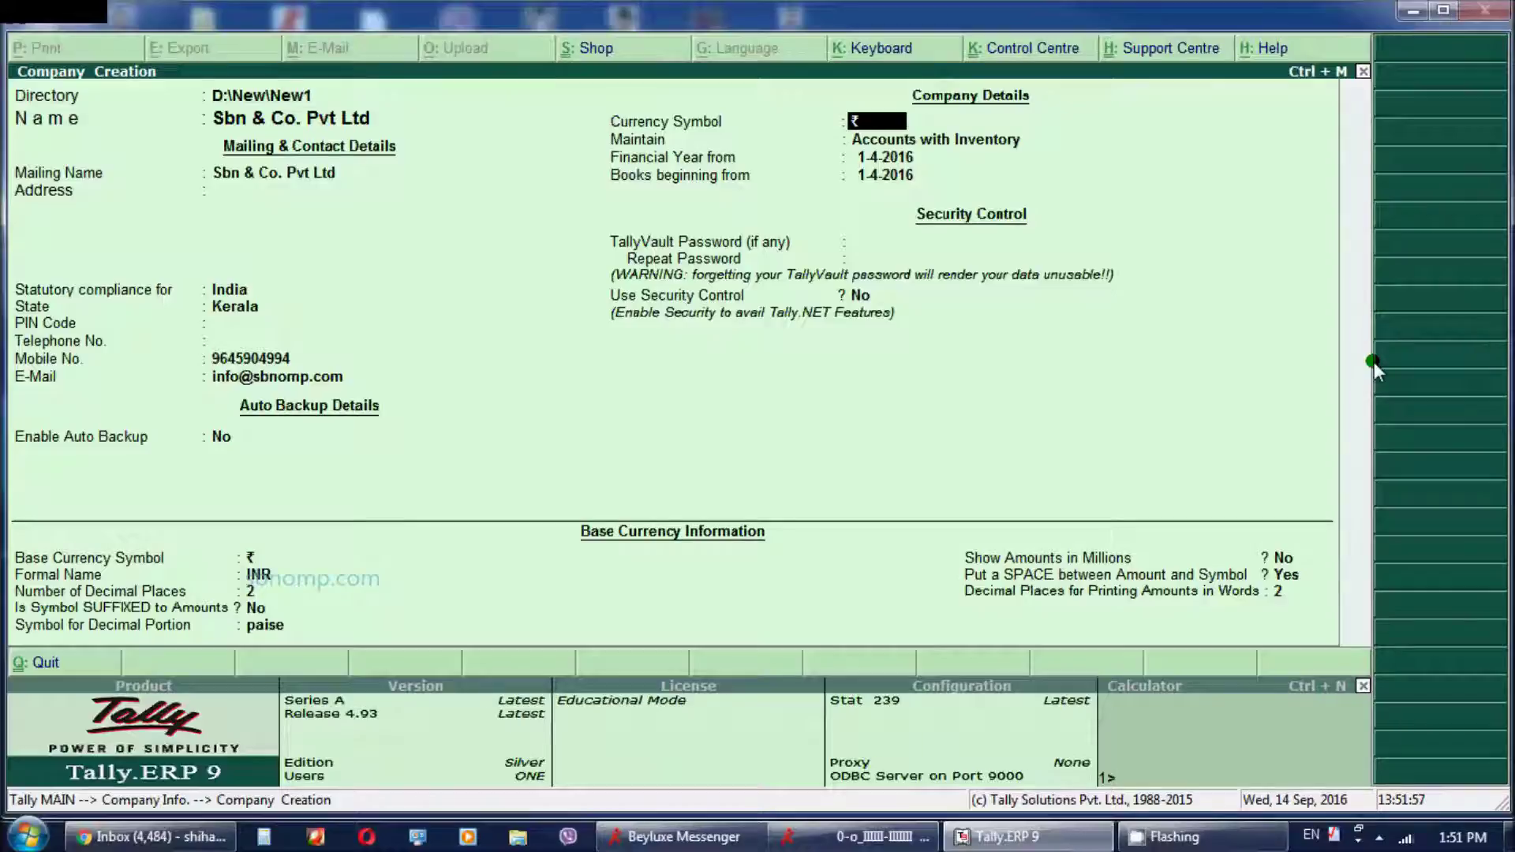
{"action": "key", "text": "BackSpace"}
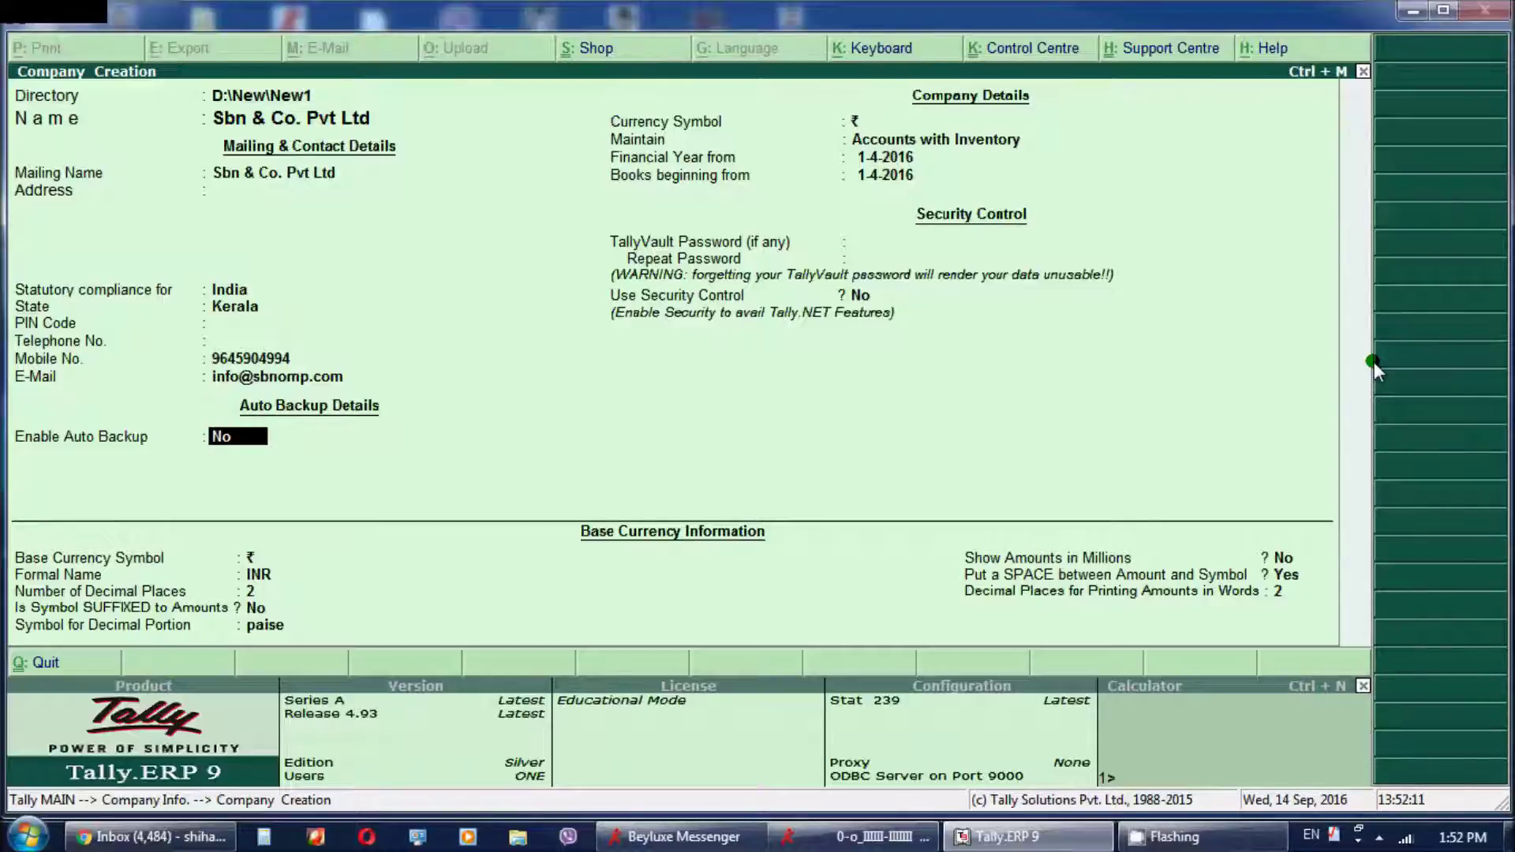
{"action": "key", "text": "Return"}
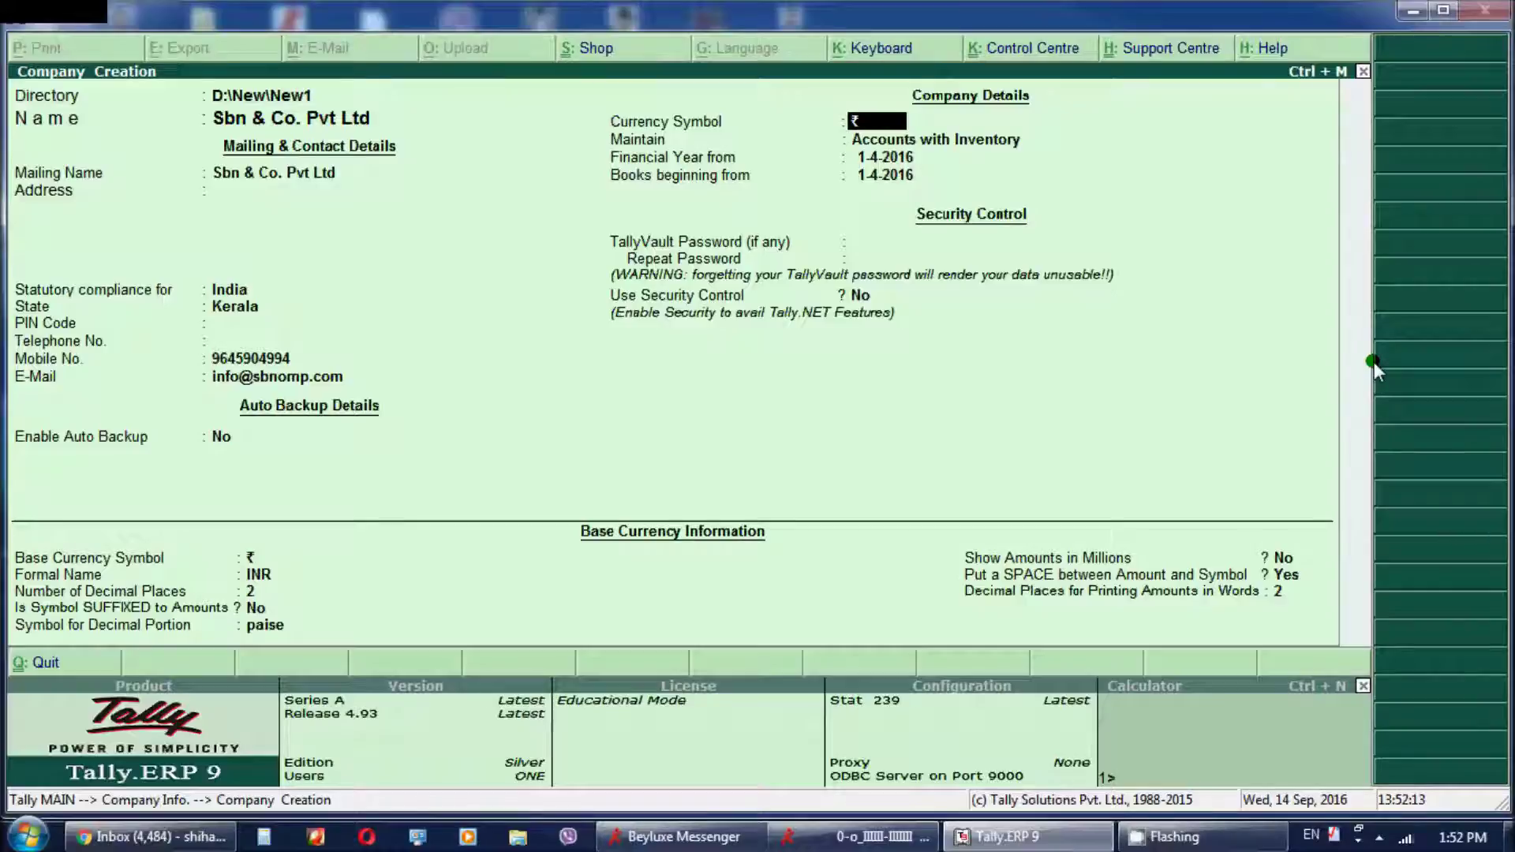
{"action": "key", "text": "Return"}
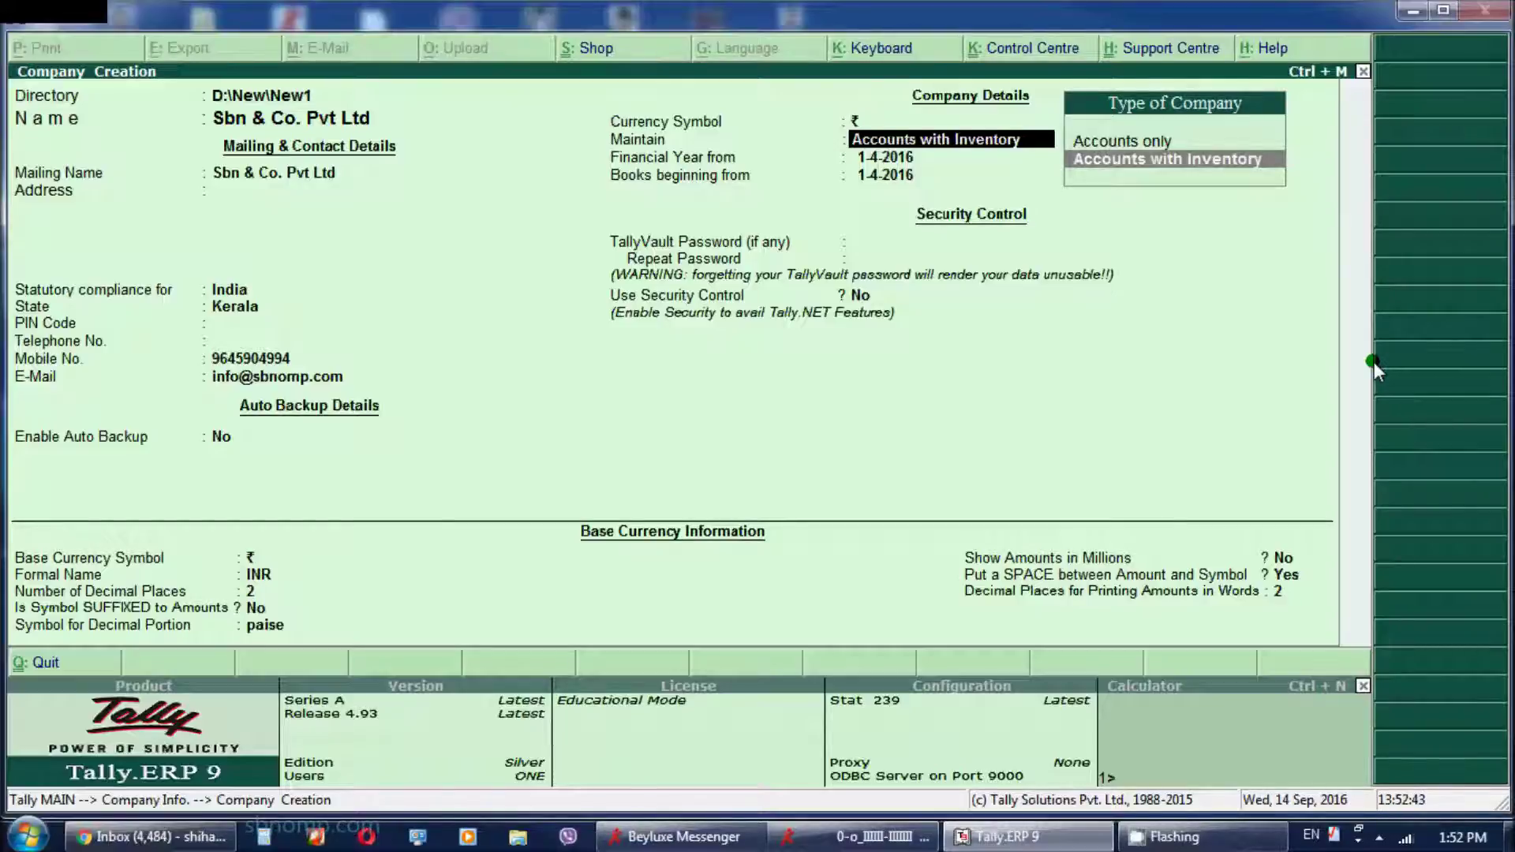
Choose Accounts with Inventory as the type of company
{"action": "key", "text": "Return"}
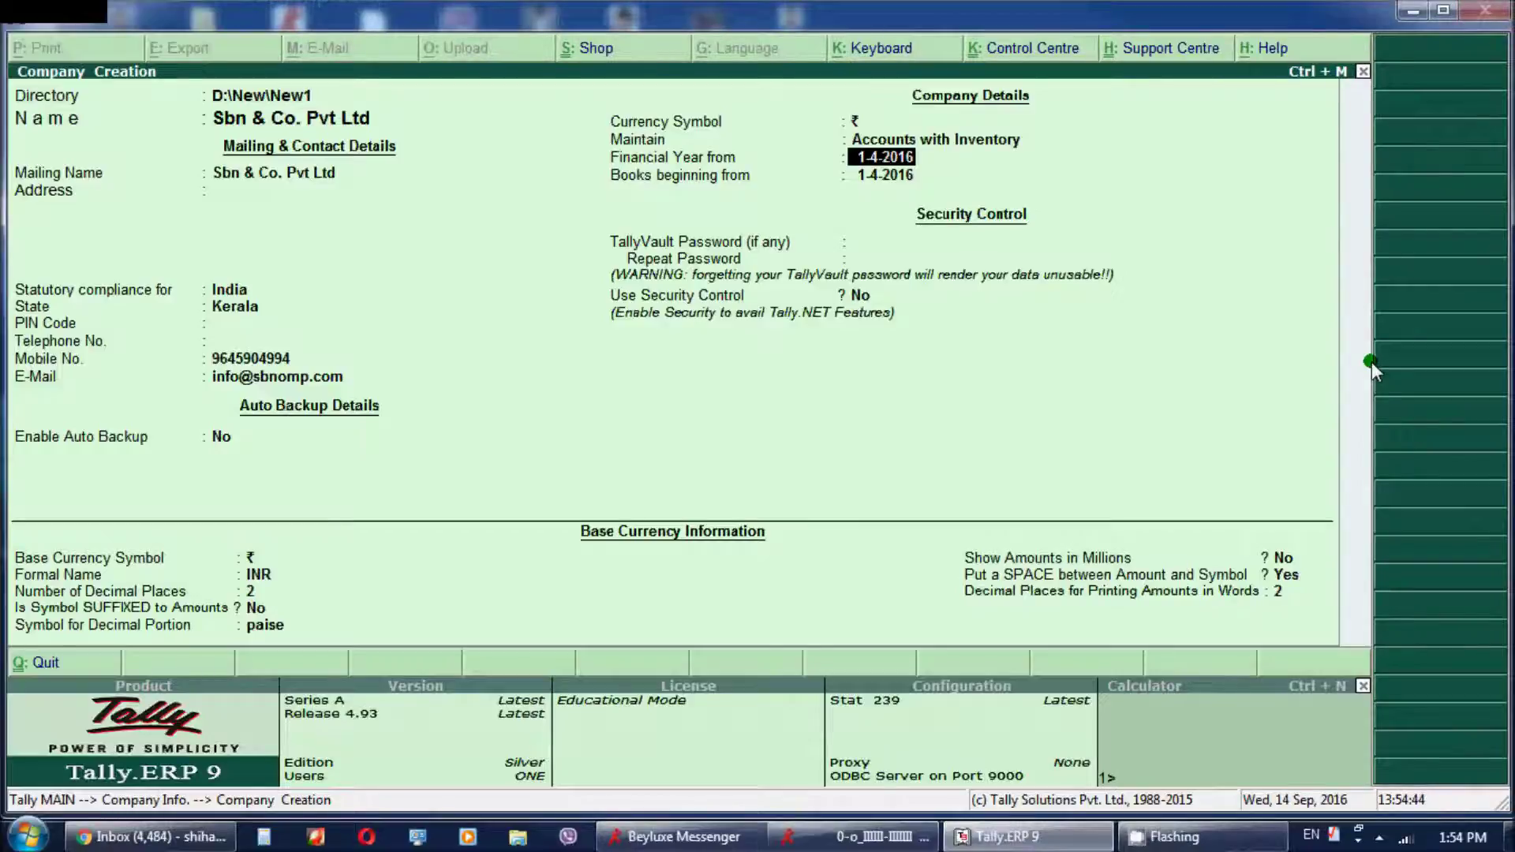
Accept 1-4-2016 as both the financial year start and books beginning date
{"action": "key", "text": "Return"}
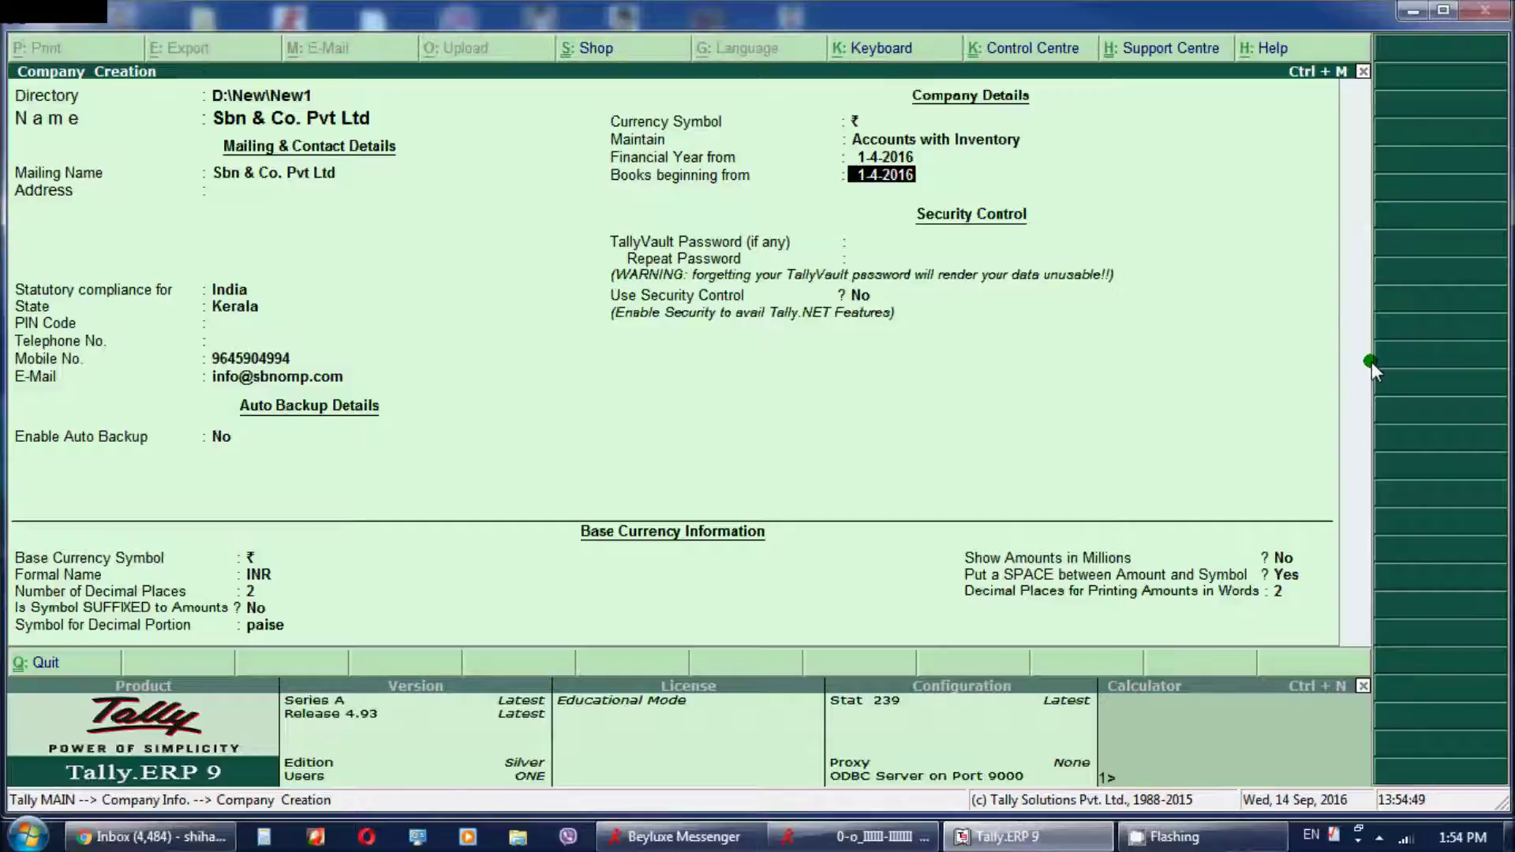
{"action": "key", "text": "Return"}
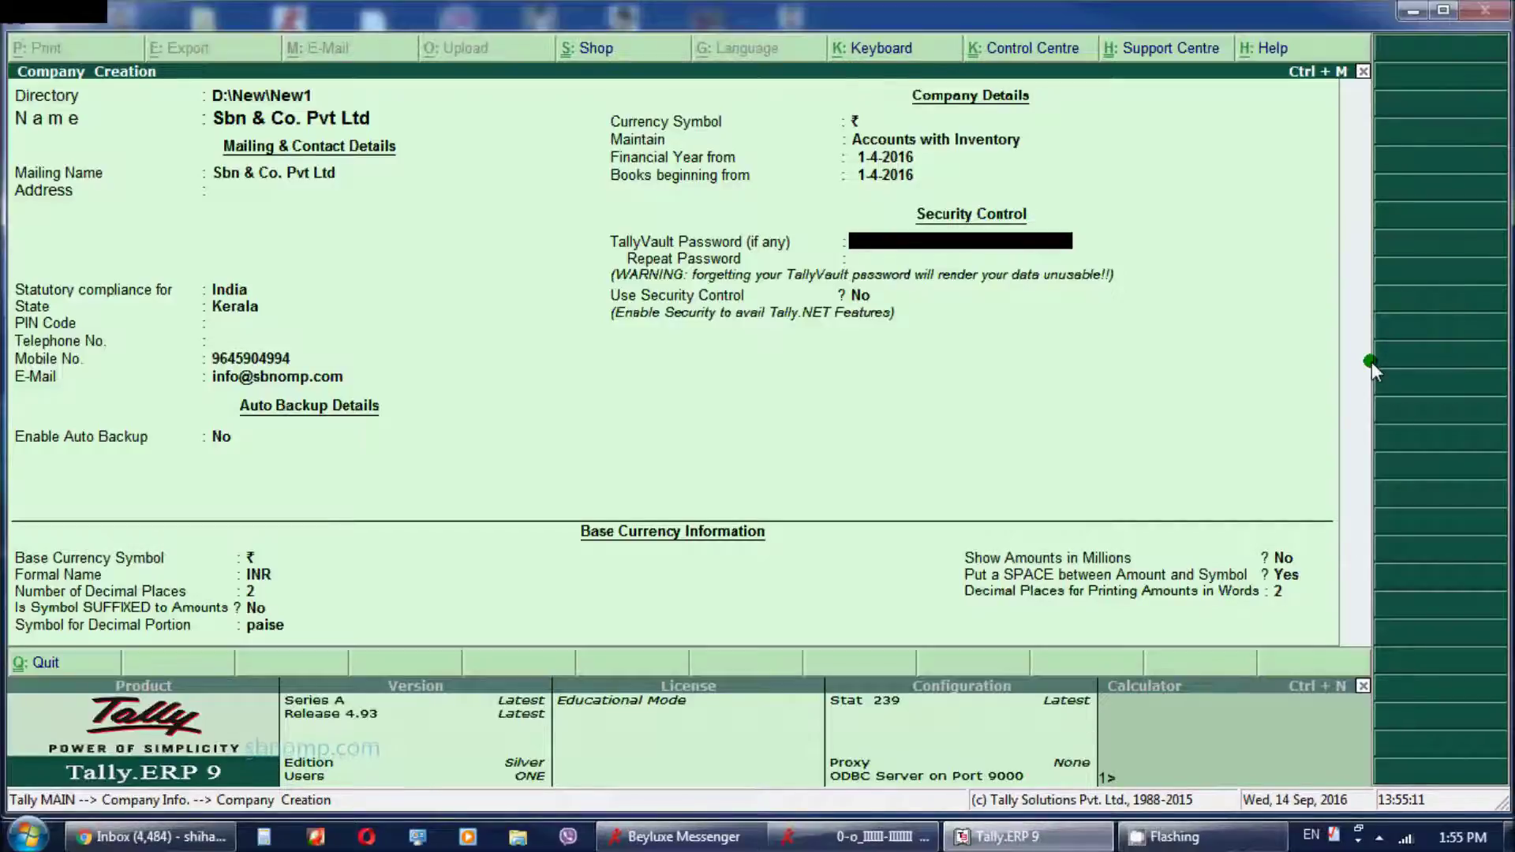
Leave the TallyVault password blank, keeping Use Security Control at No
{"action": "key", "text": "Return"}
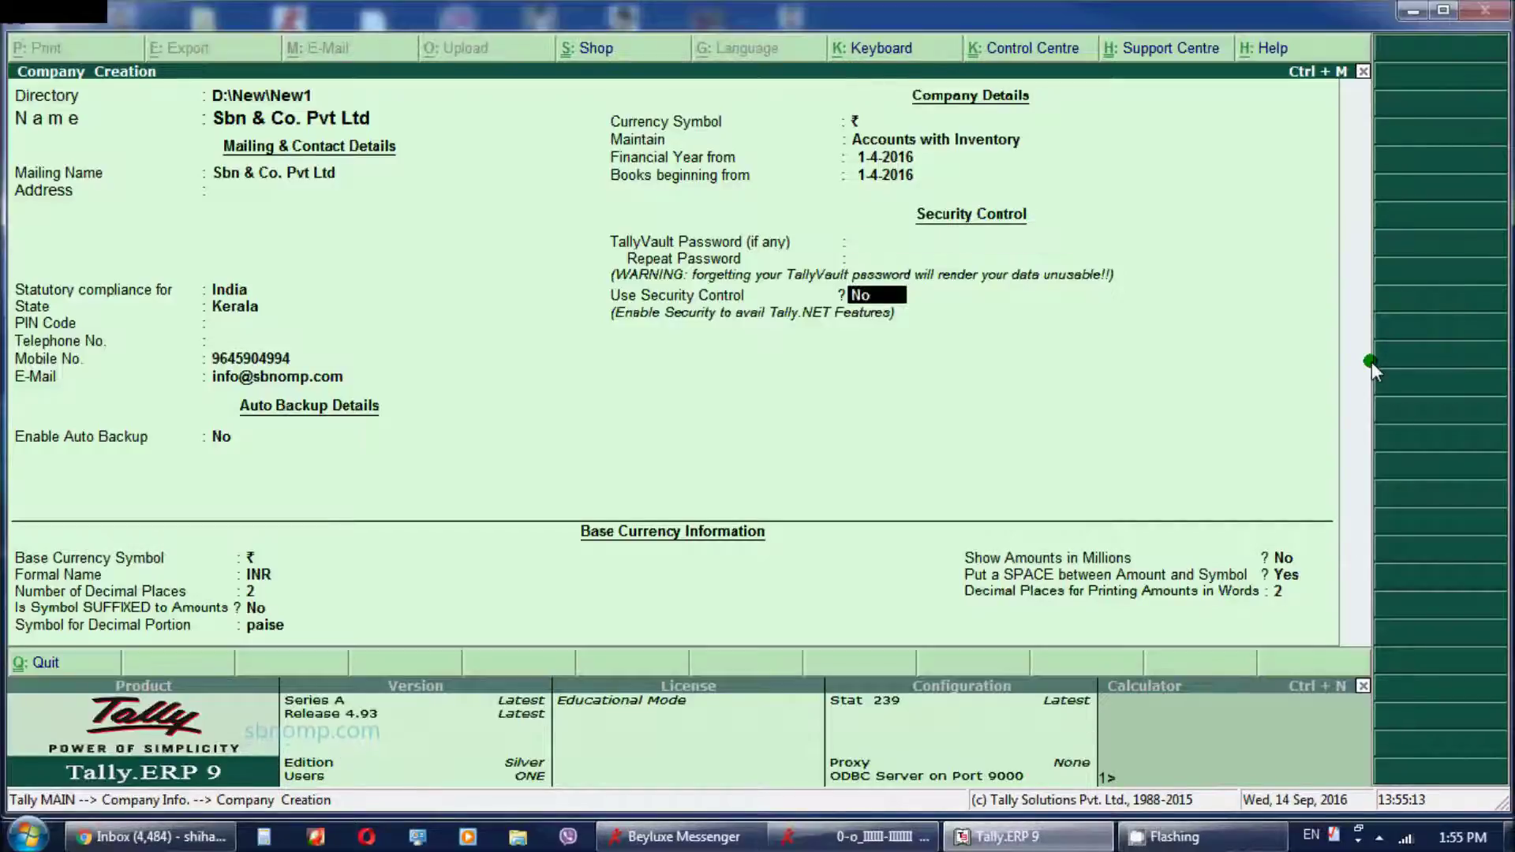
{"action": "key", "text": "BackSpace"}
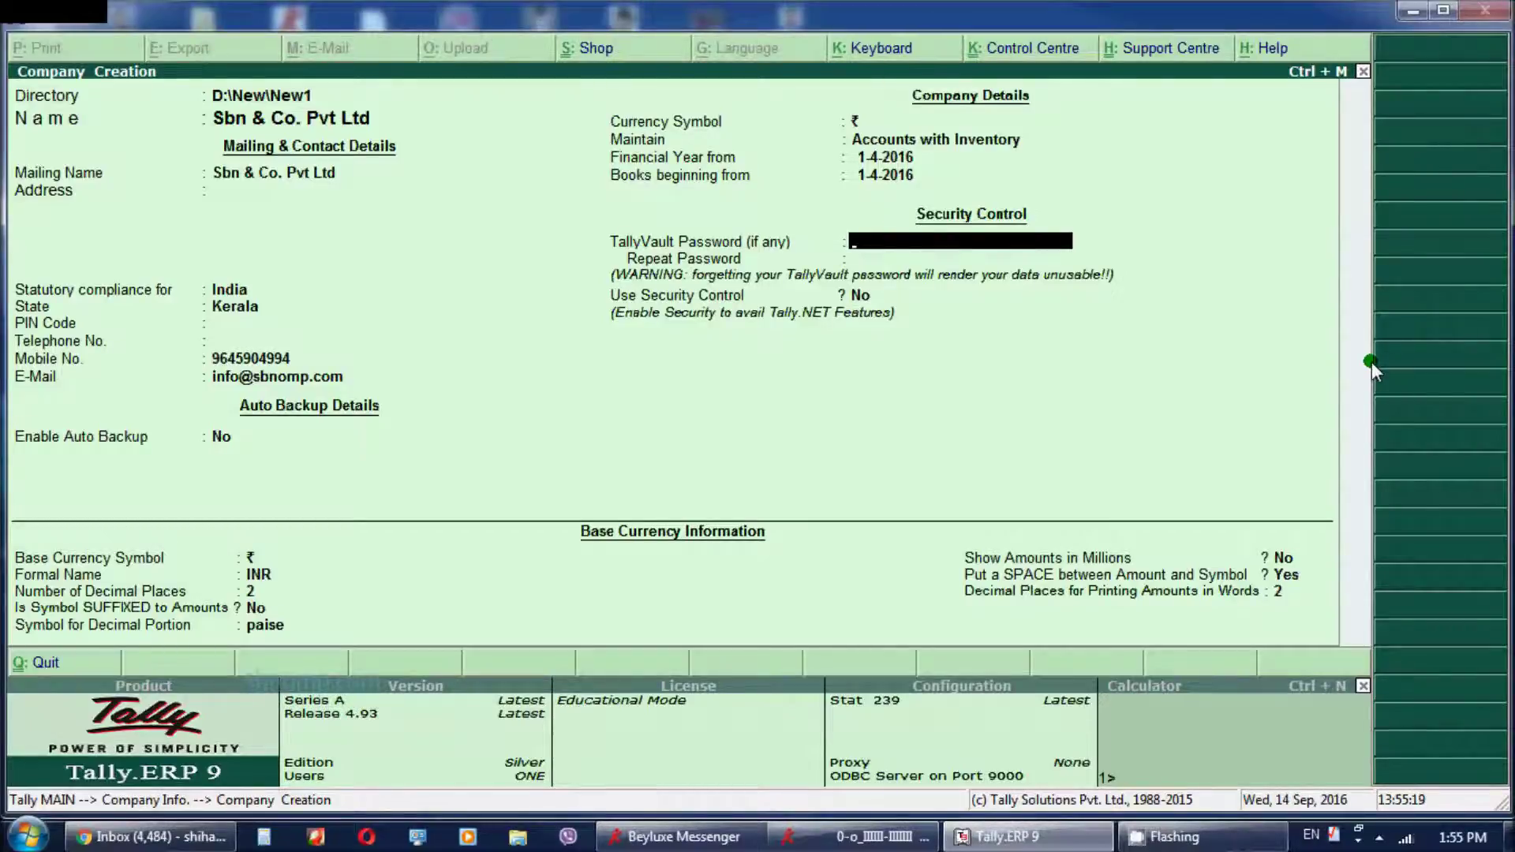
{"action": "key", "text": "Return"}
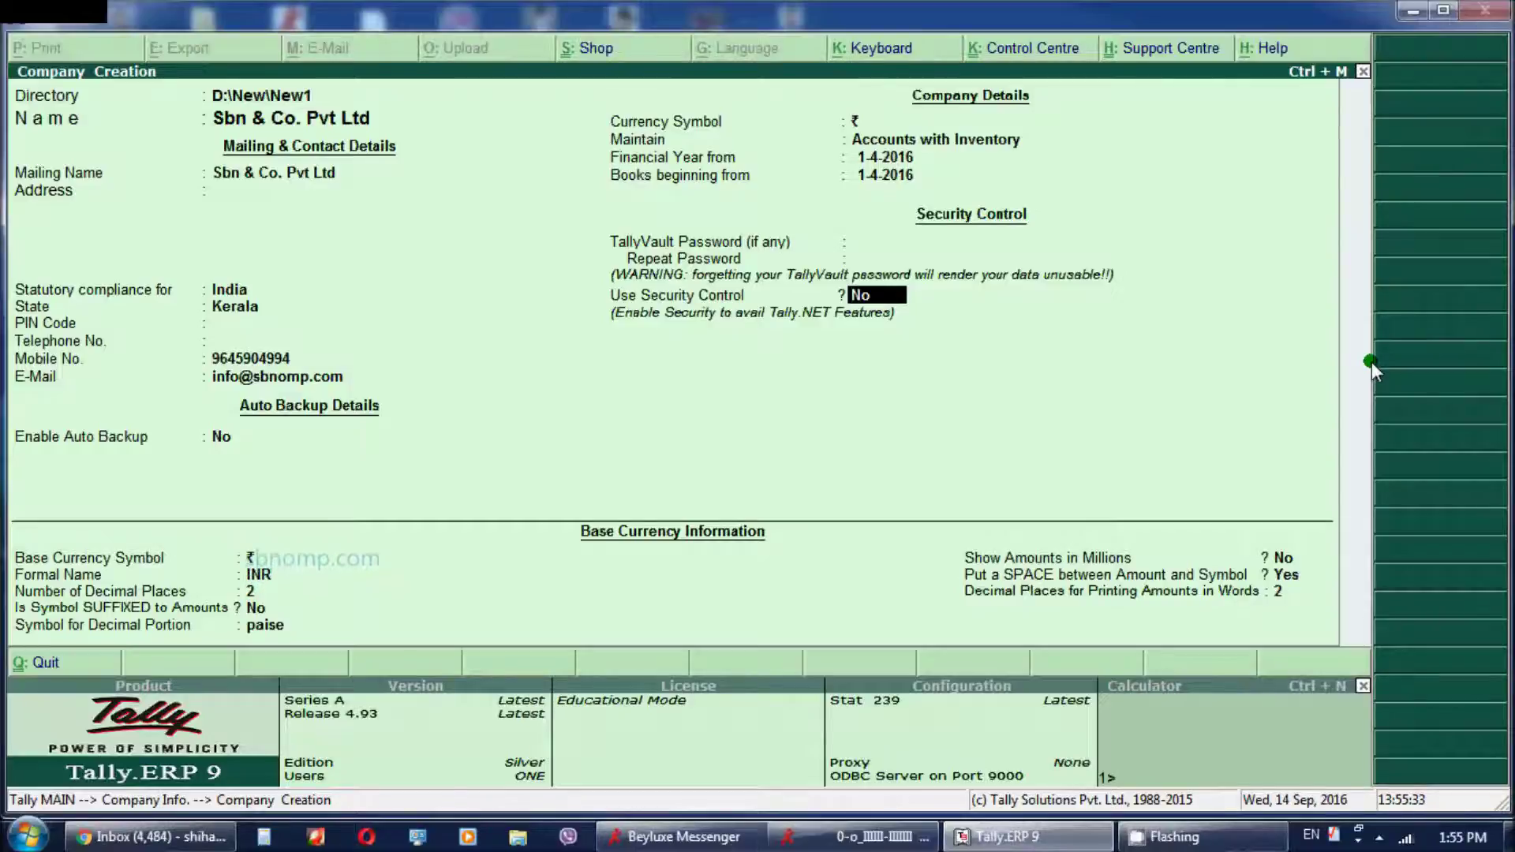
{"action": "key", "text": "y"}
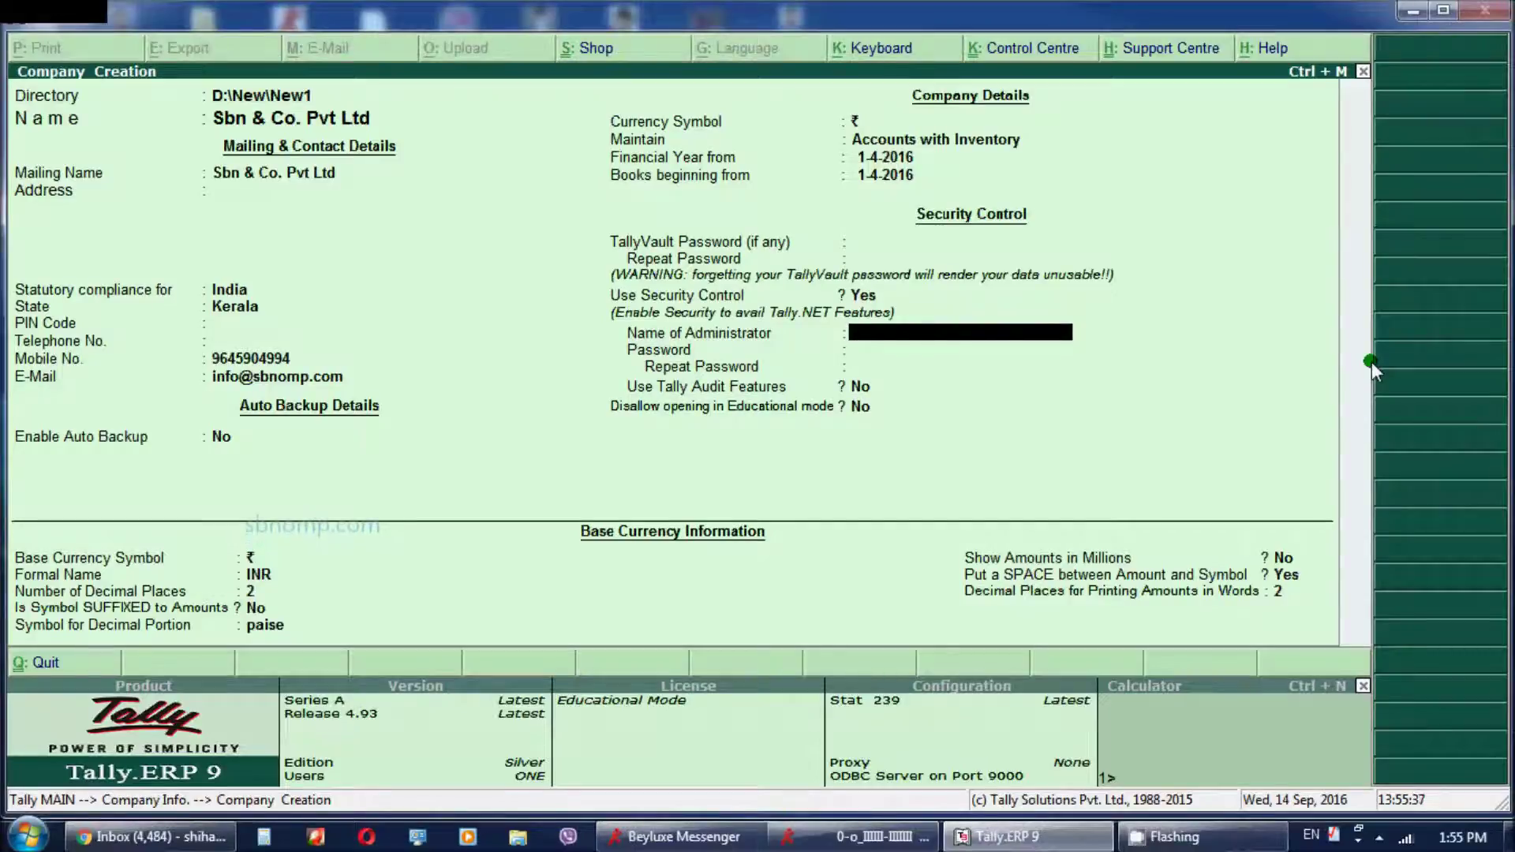
{"action": "key", "text": "BackSpace"}
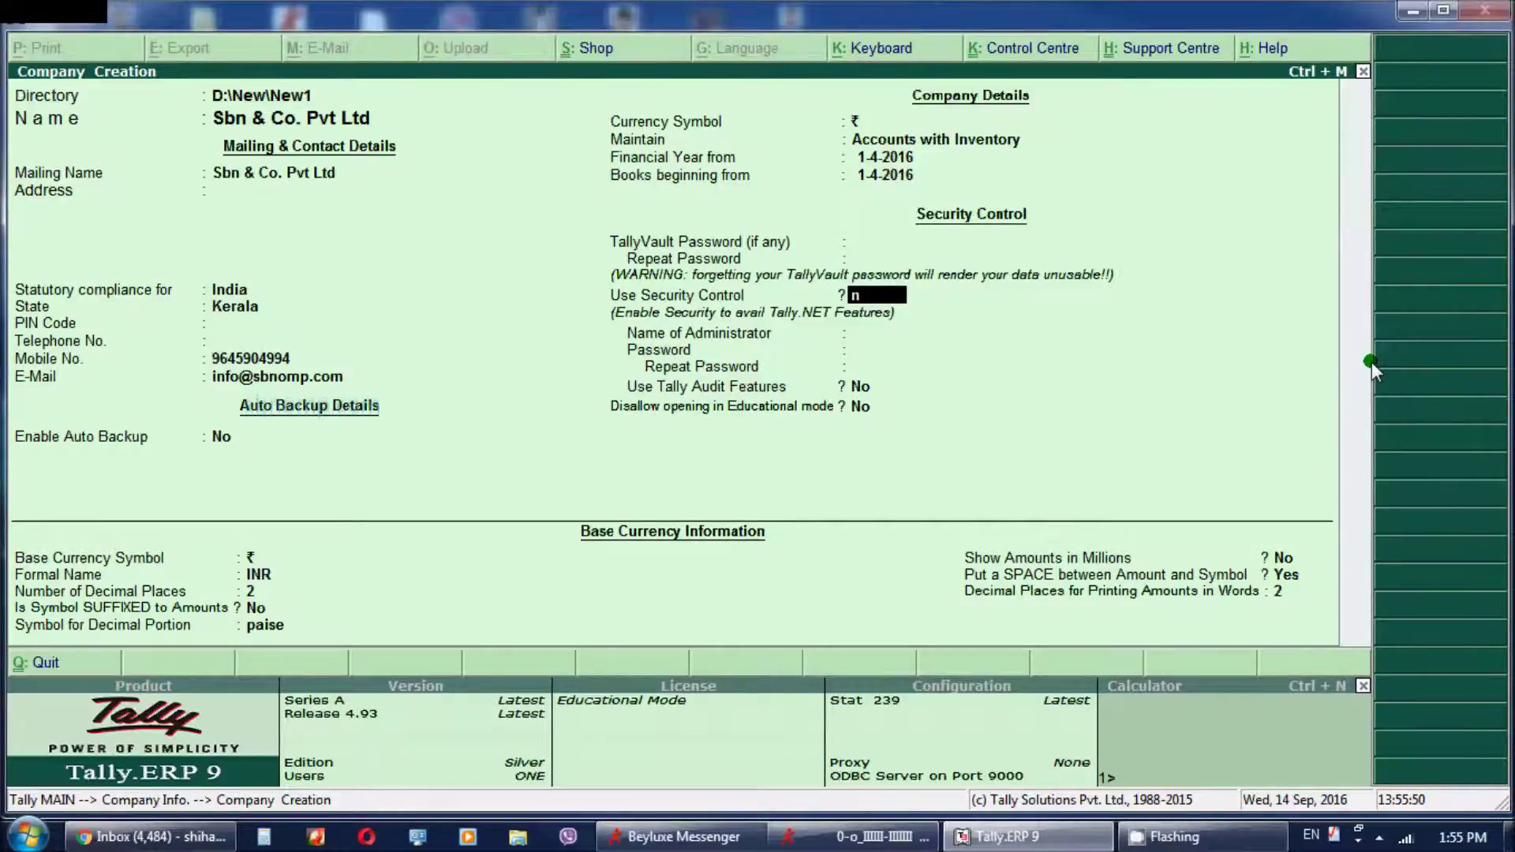
{"action": "key", "text": "Return"}
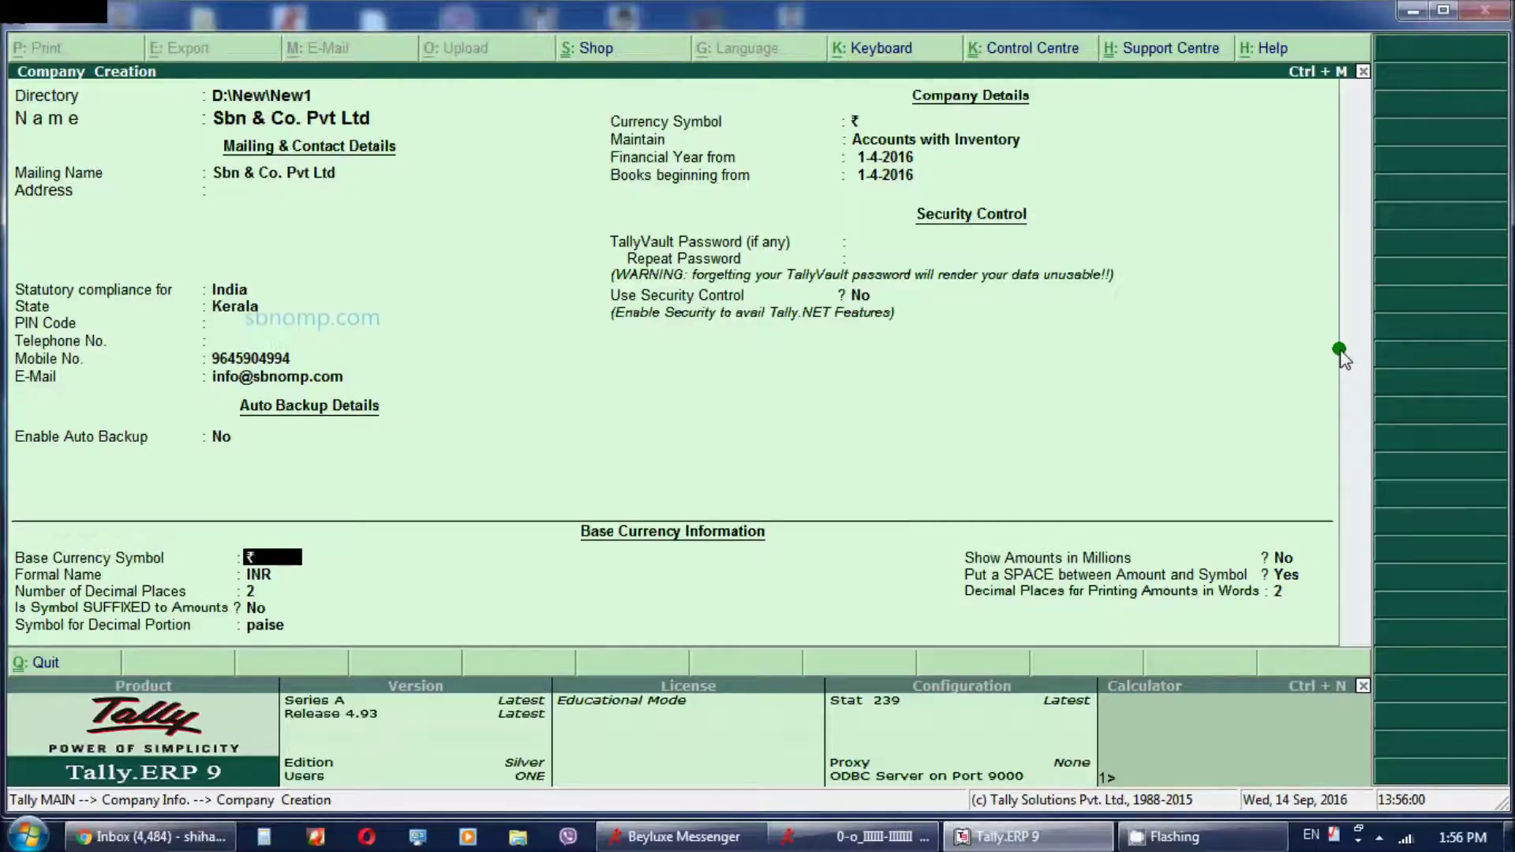
Keep base currency ₹ / INR with 2 decimal places, unsuffixed, and reach the Accept prompt
{"action": "key", "text": "Return"}
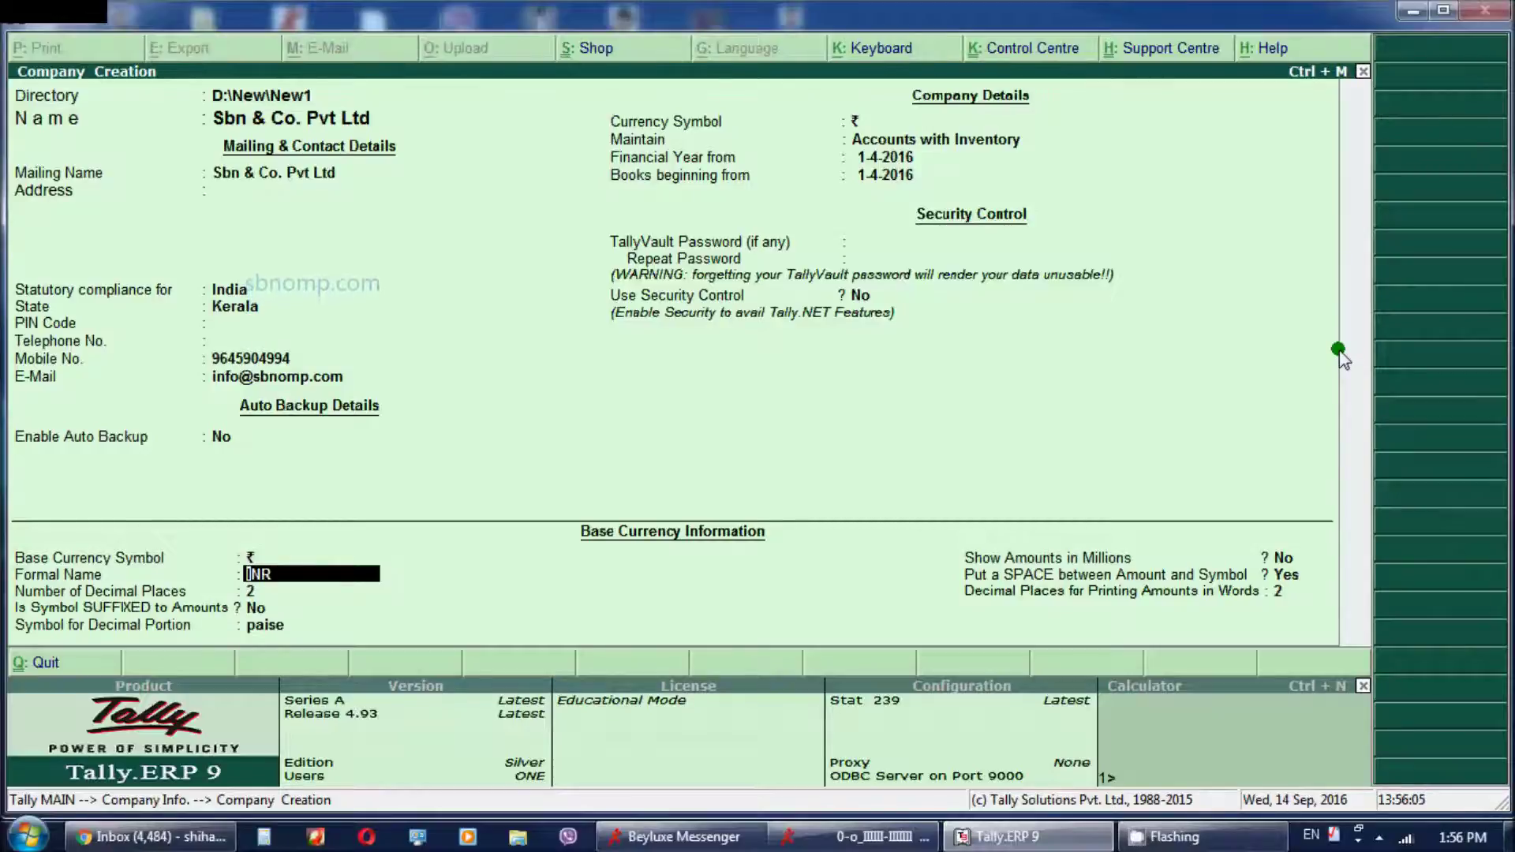
{"action": "key", "text": "Return"}
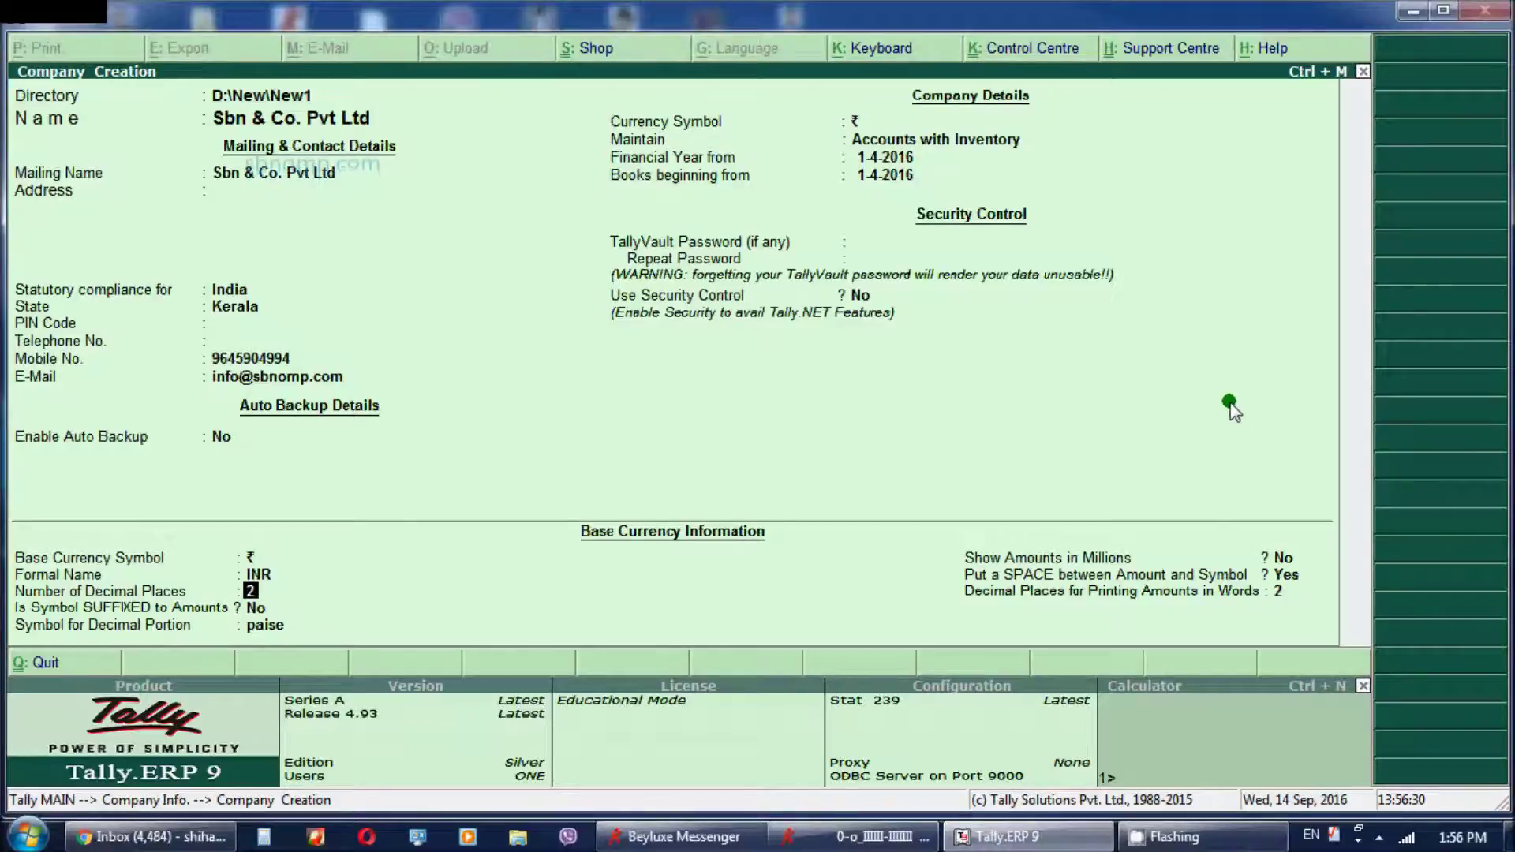
{"action": "key", "text": "Return"}
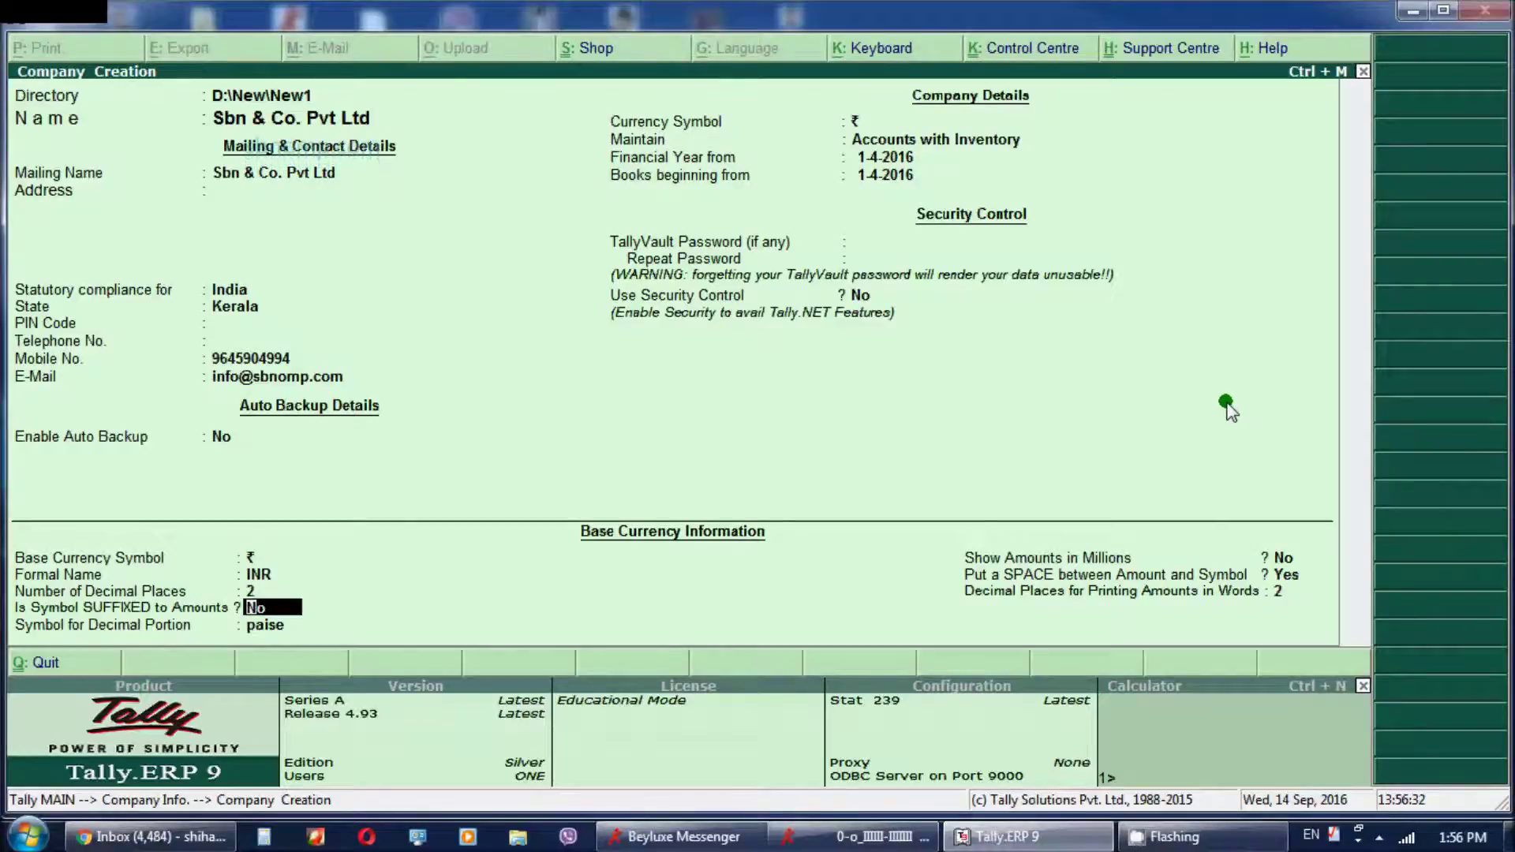
{"action": "key", "text": "Return"}
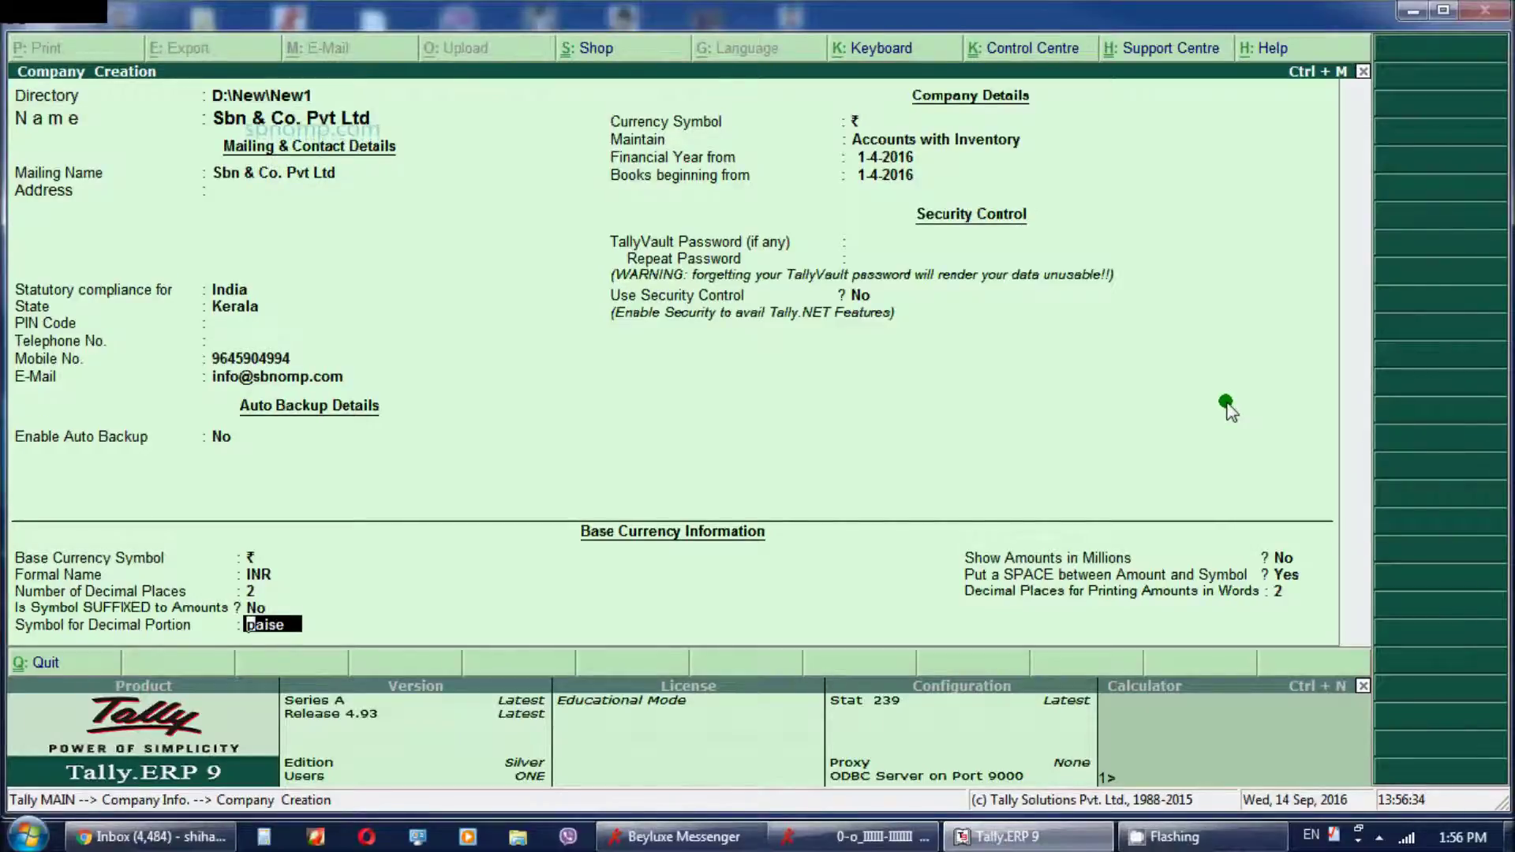
{"action": "key", "text": "Return"}
{"action": "key", "text": "Return"}
{"action": "key", "text": "Return"}
{"action": "key", "text": "Return"}
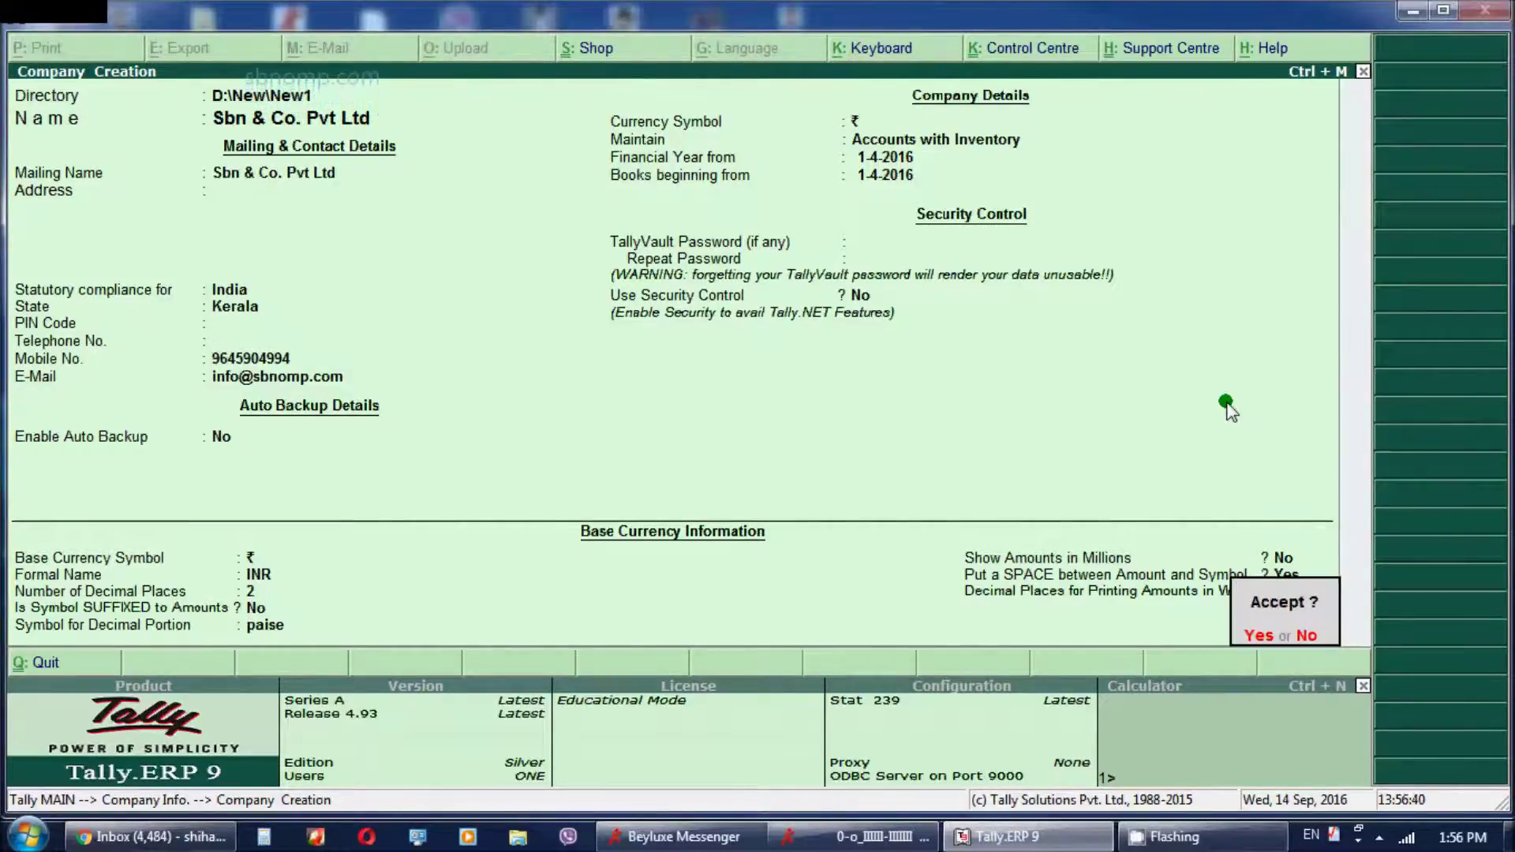
Accept the company creation so Sbn & Co. Pvt Ltd is saved
{"action": "key", "text": "Return"}
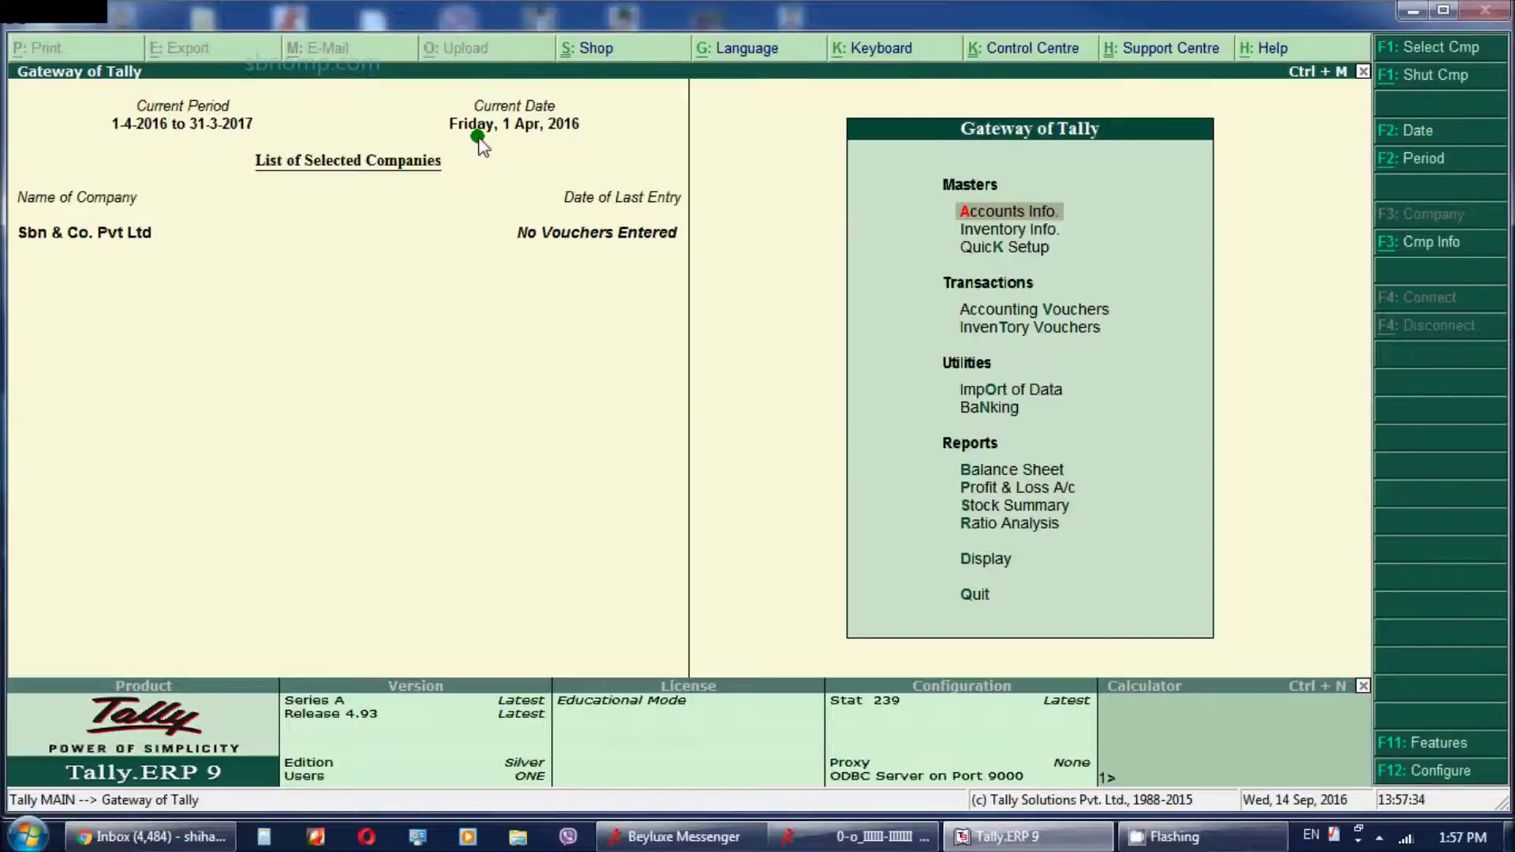
Set the current date to 2-8-2016 and recheck it without changing anything
{"action": "key", "text": "F2"}
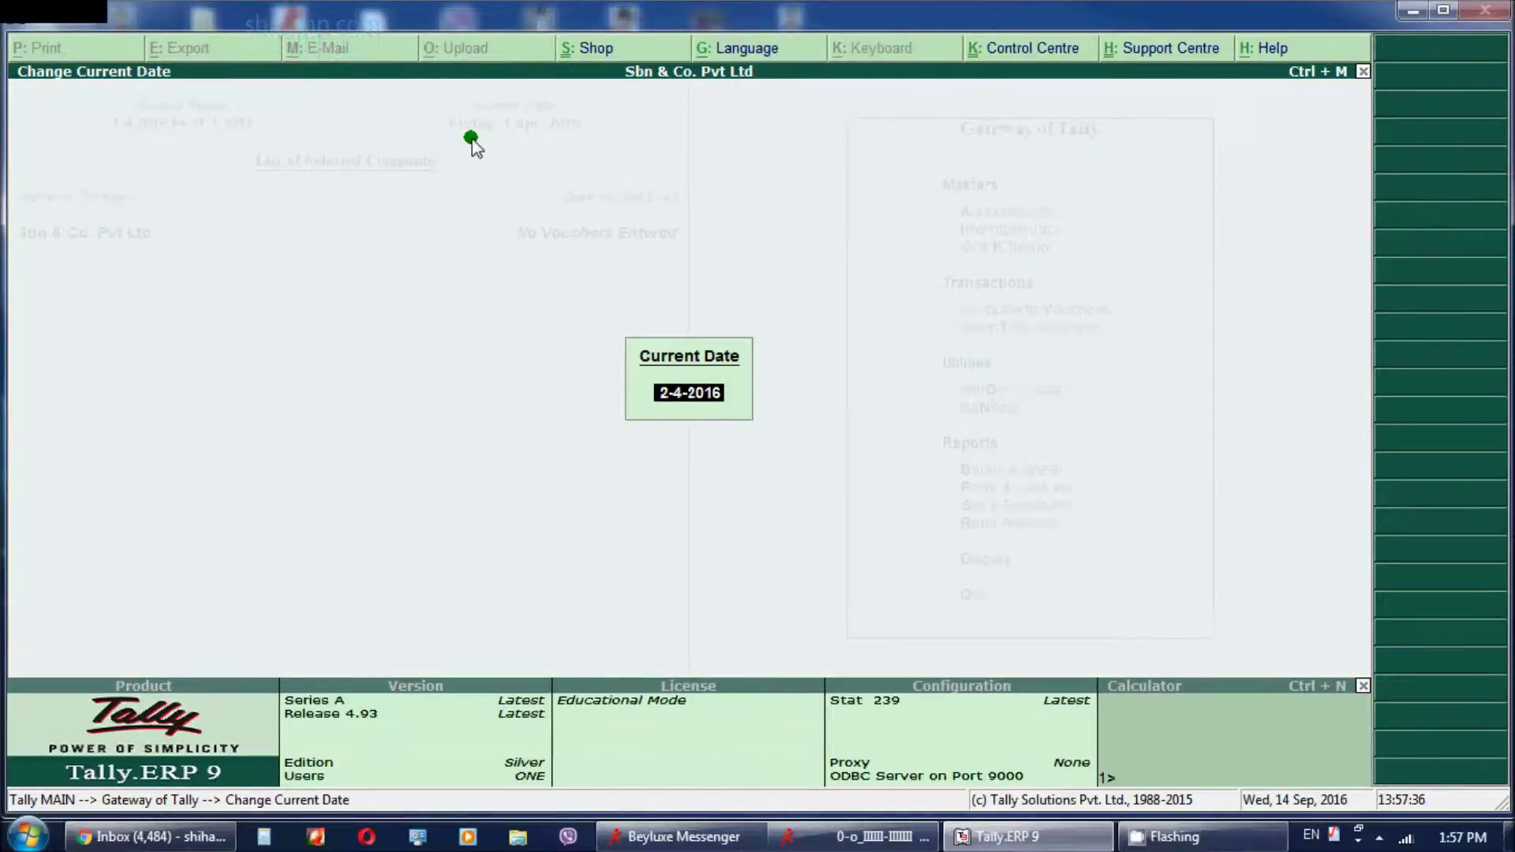
{"action": "type", "text": "4"}
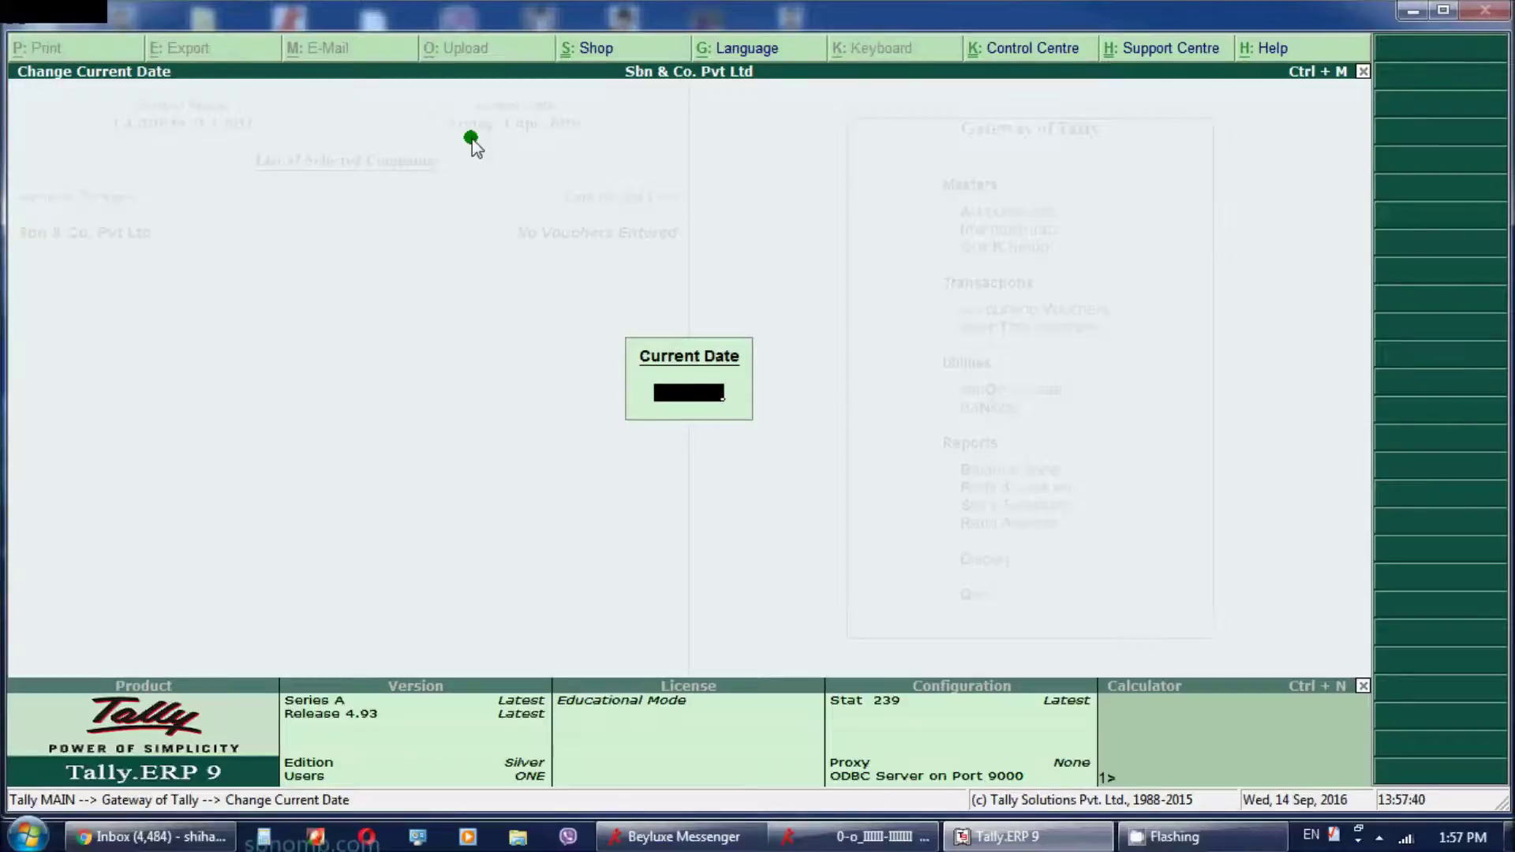
{"action": "type", "text": "15-9"}
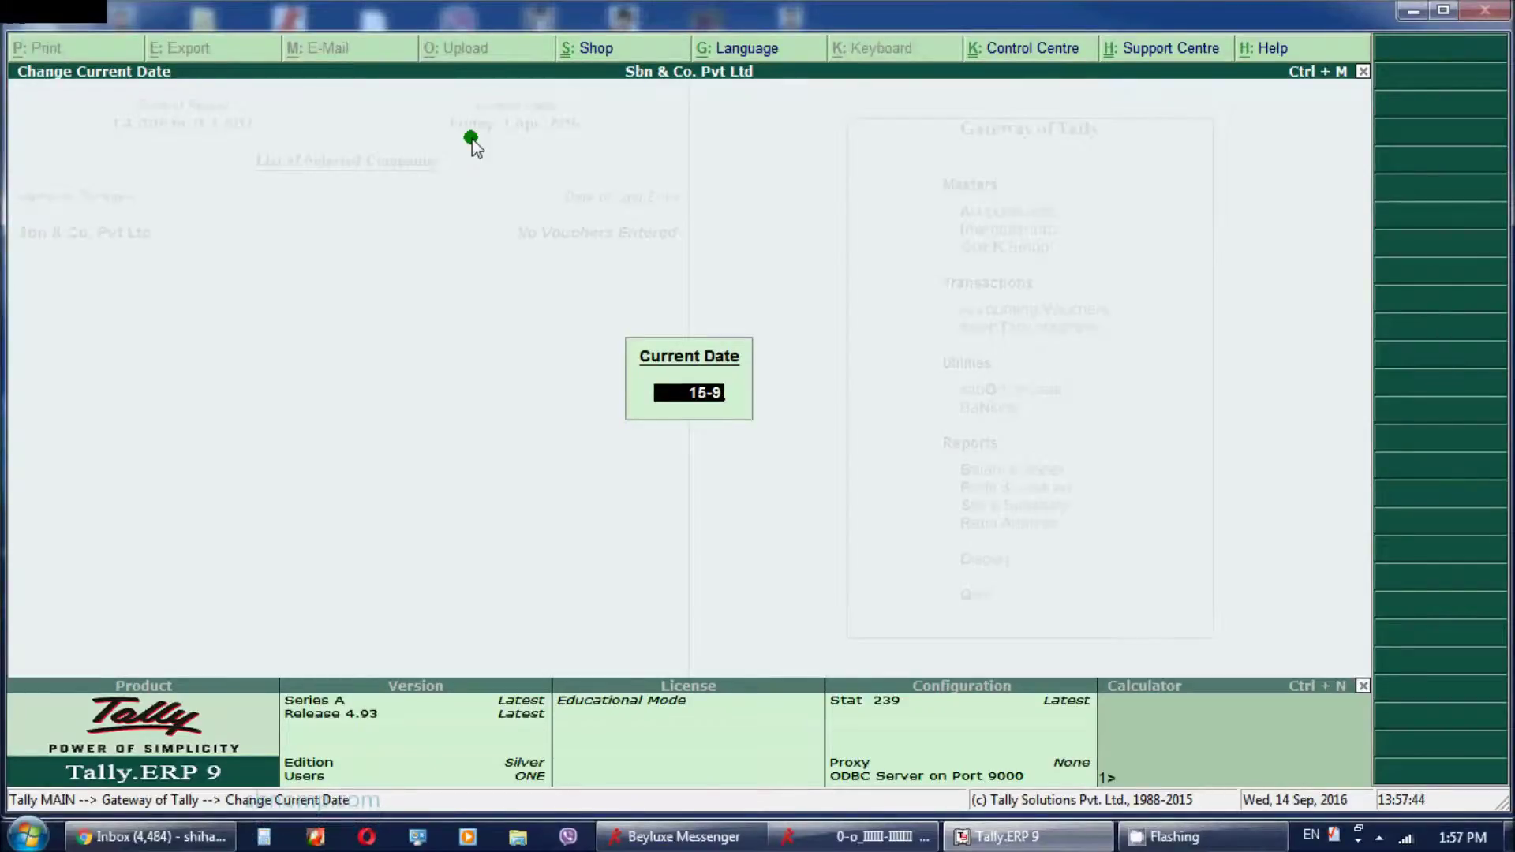
{"action": "type", "text": "-16"}
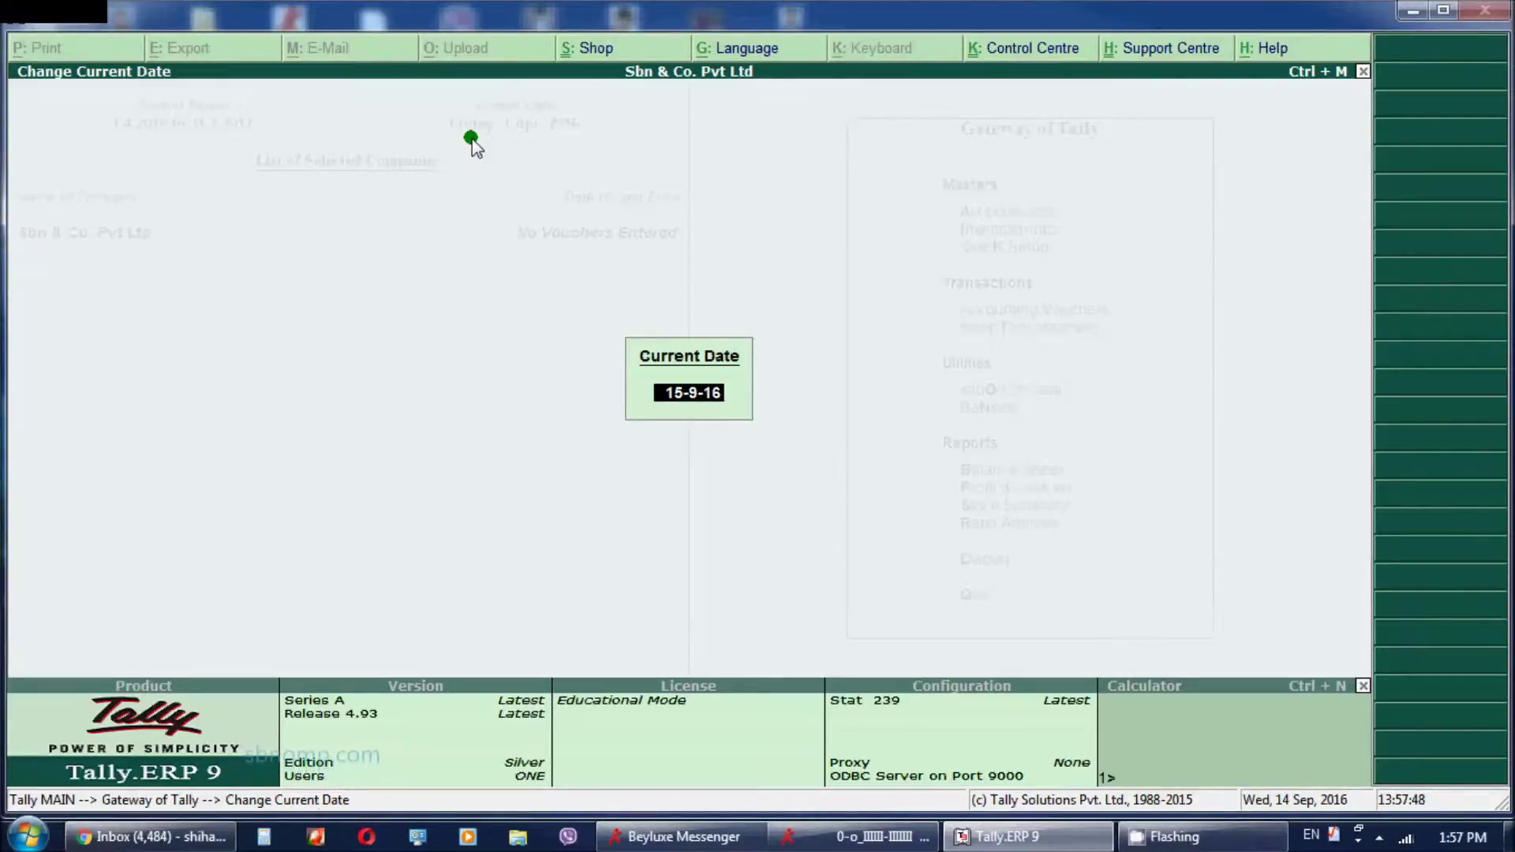
{"action": "key", "text": "Return"}
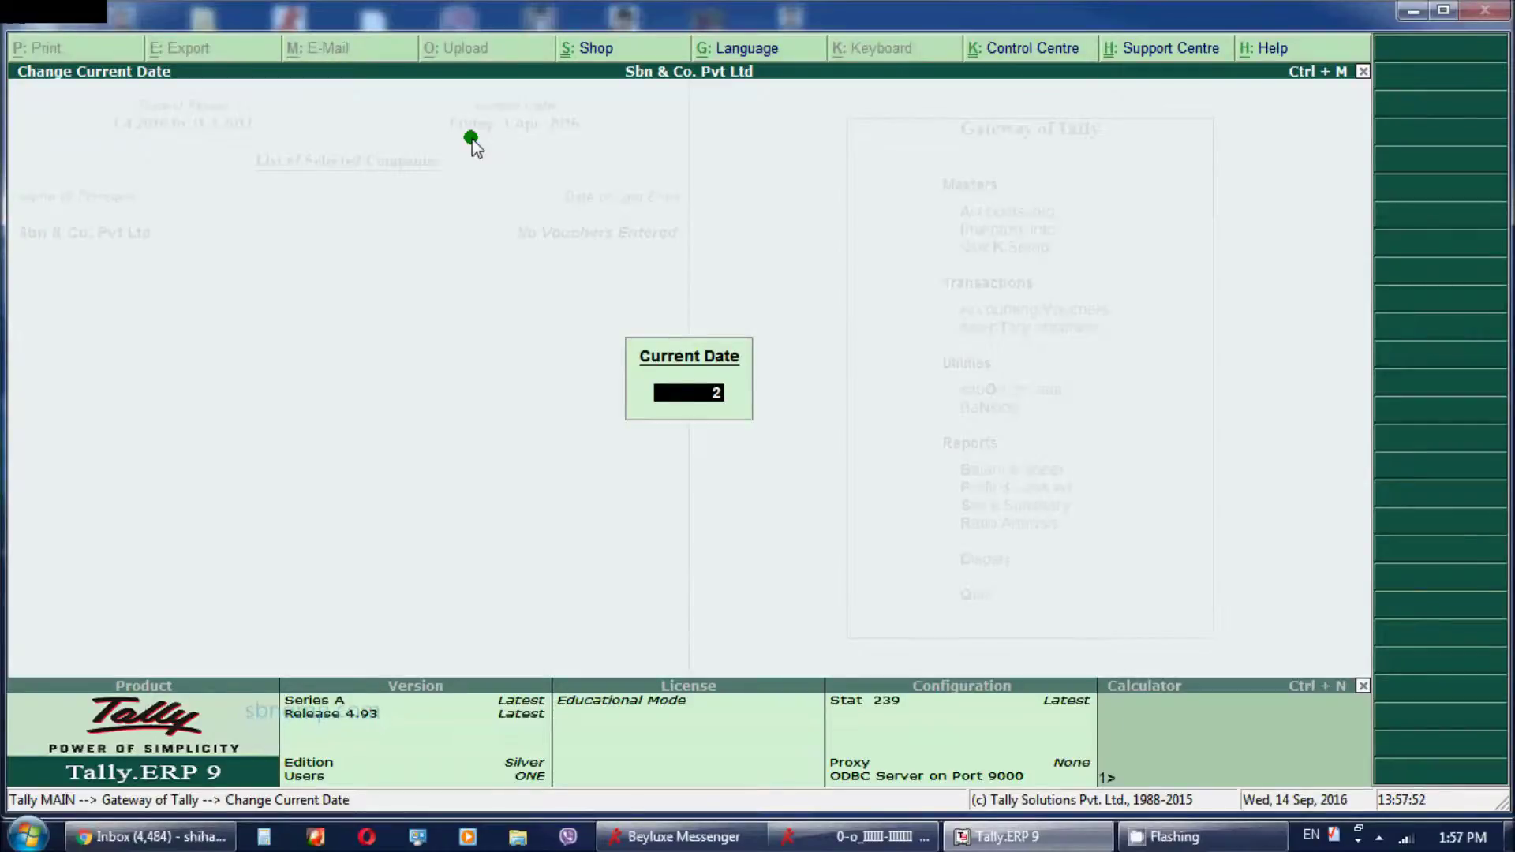
{"action": "type", "text": "2-8-21016"}
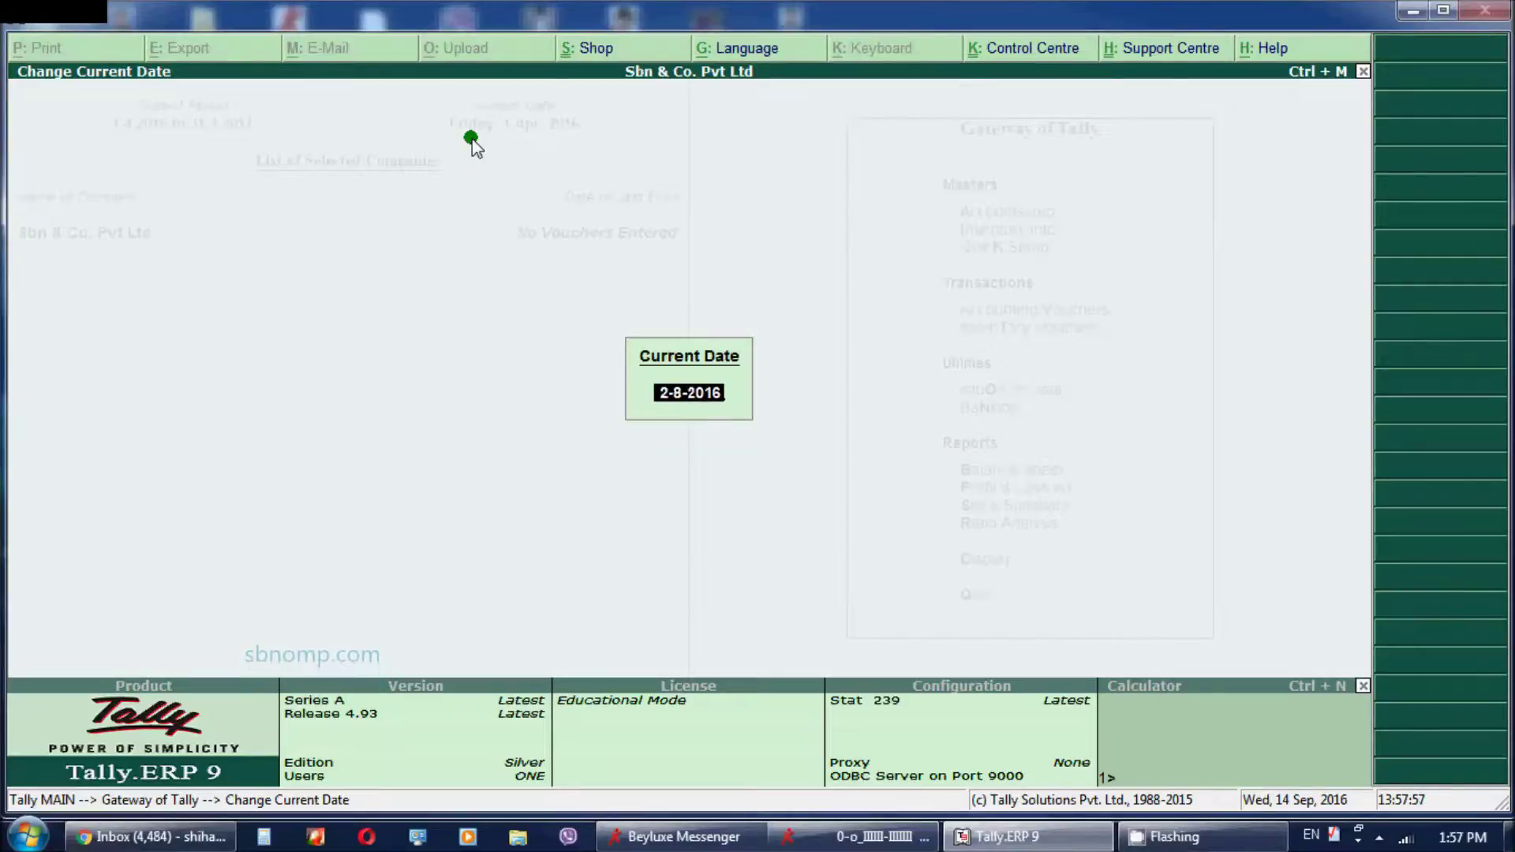
{"action": "key", "text": "Return"}
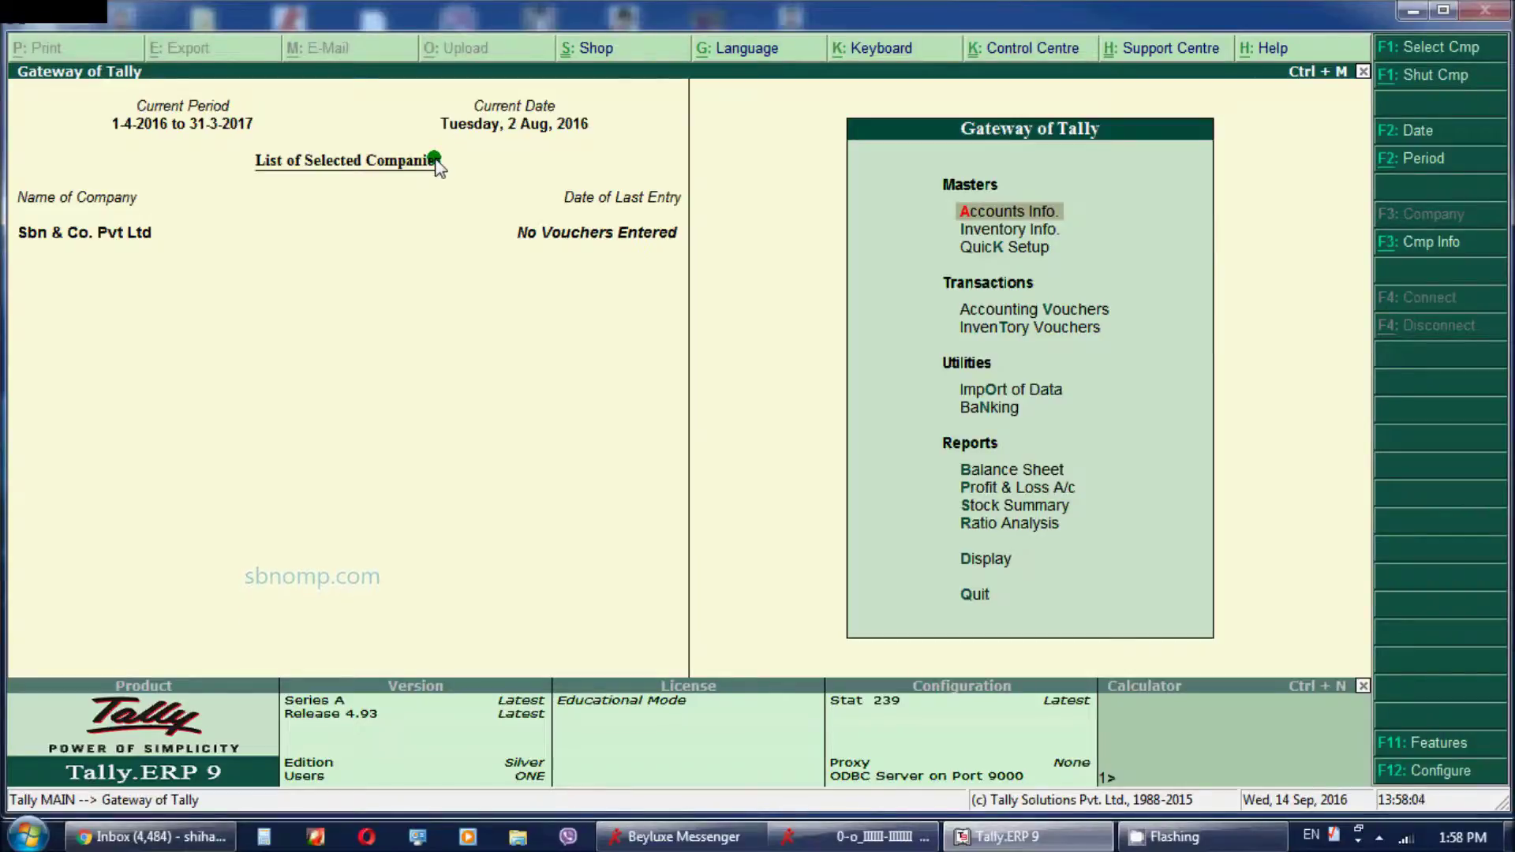
{"action": "key", "text": "F2"}
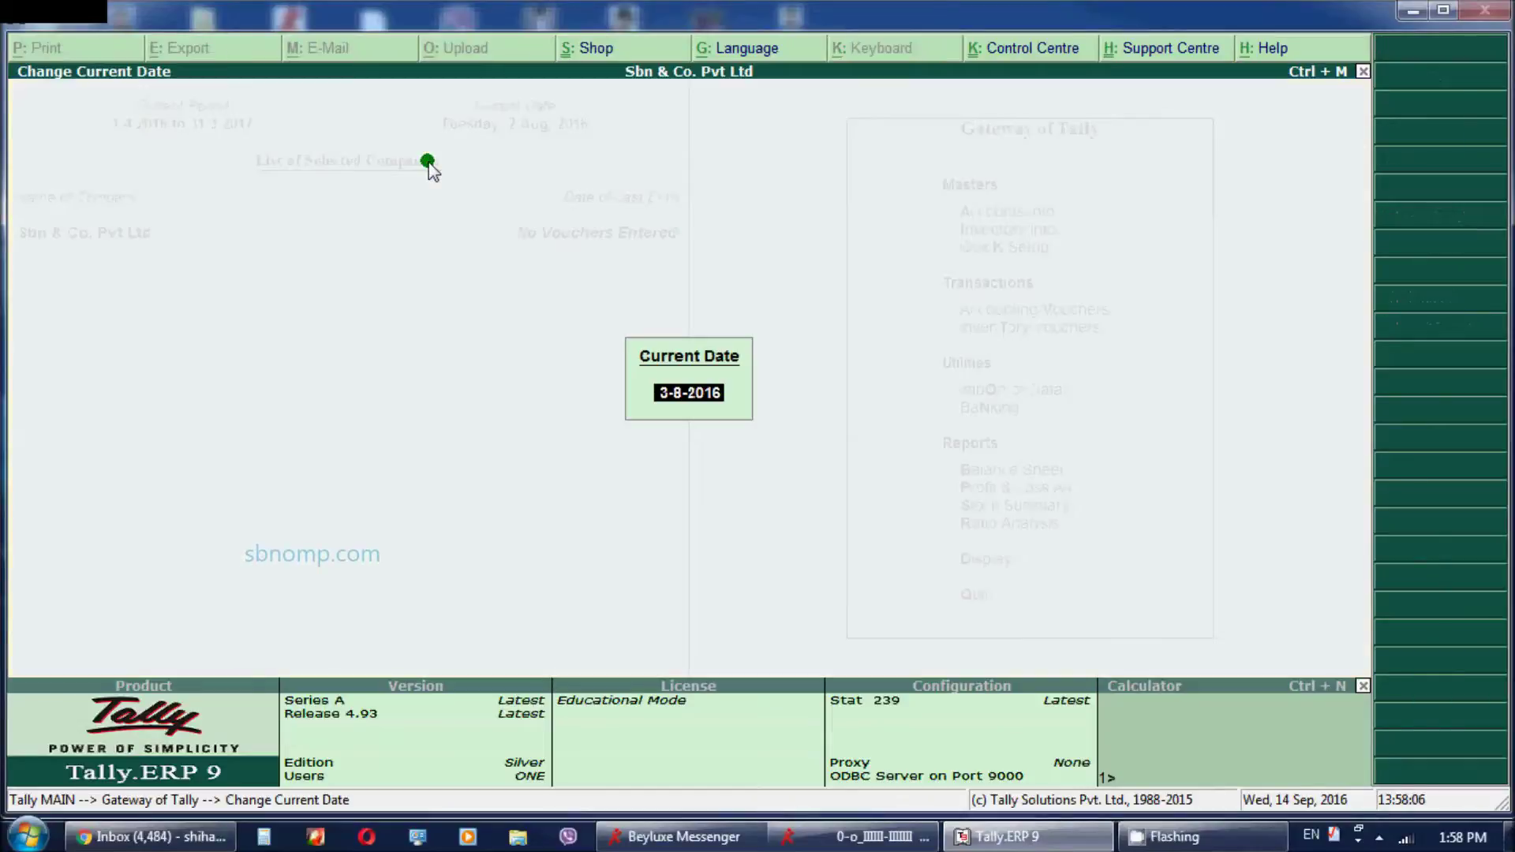
{"action": "key", "text": "Escape"}
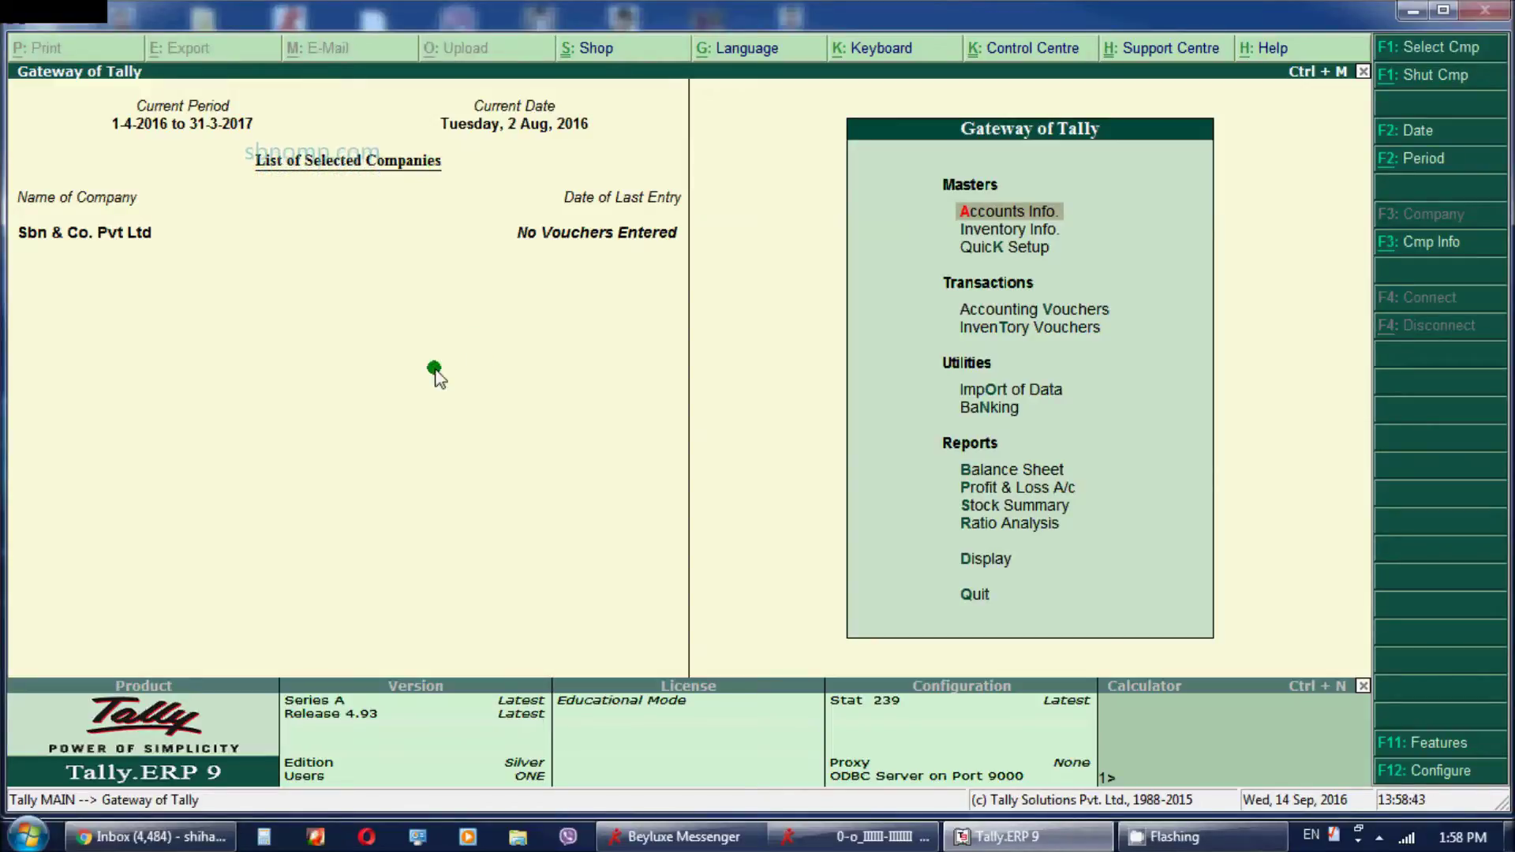
Stop the CamStudio screen recording from its hidden tray icon
{"action": "left_click", "coordinate": [1182, 845]}
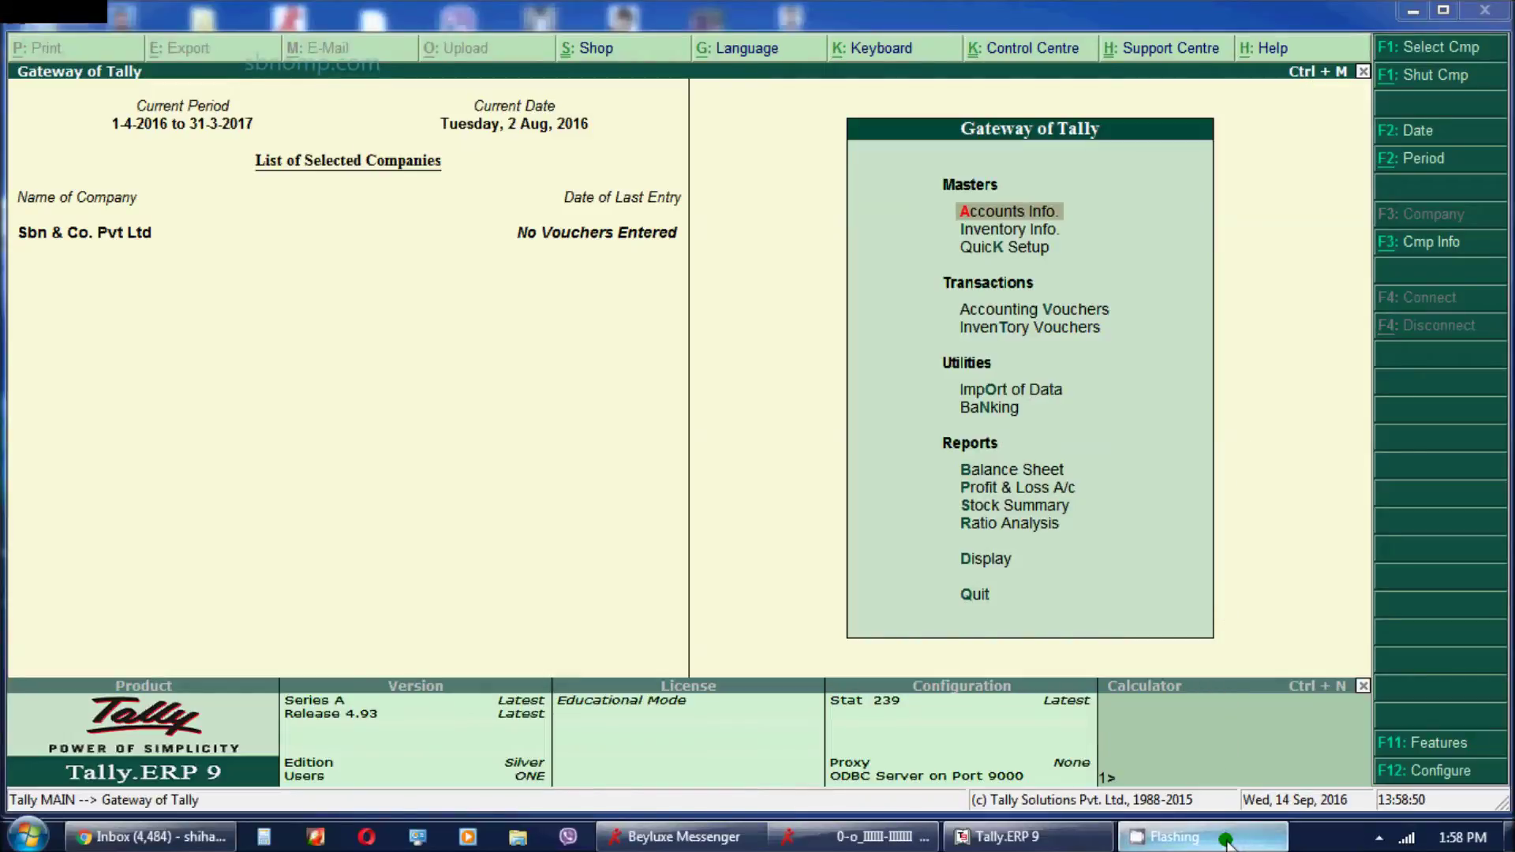
{"action": "left_click", "coordinate": [1382, 837]}
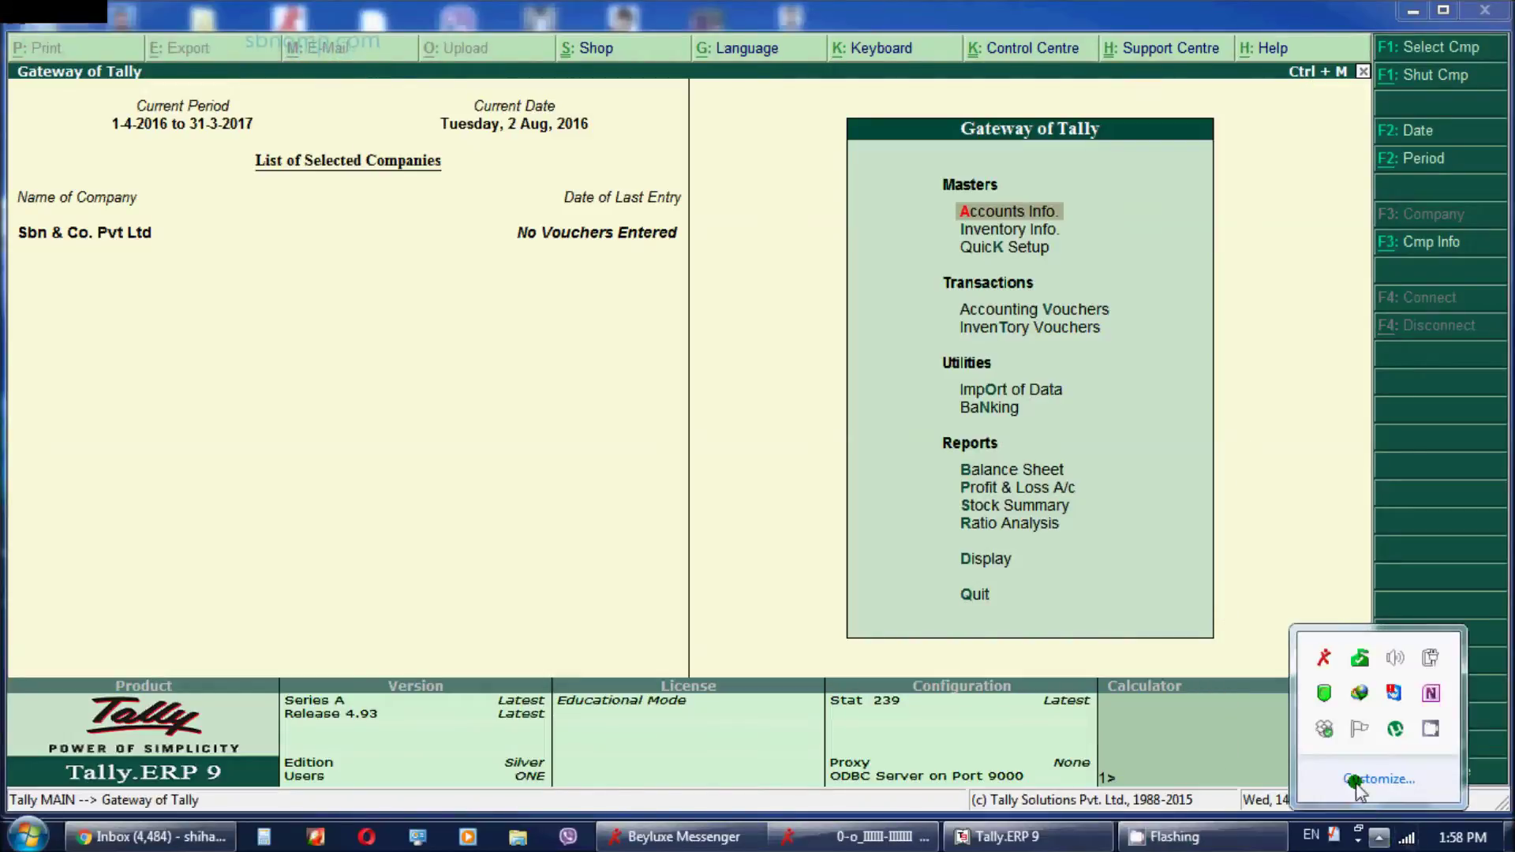
{"action": "left_click", "coordinate": [1431, 730]}
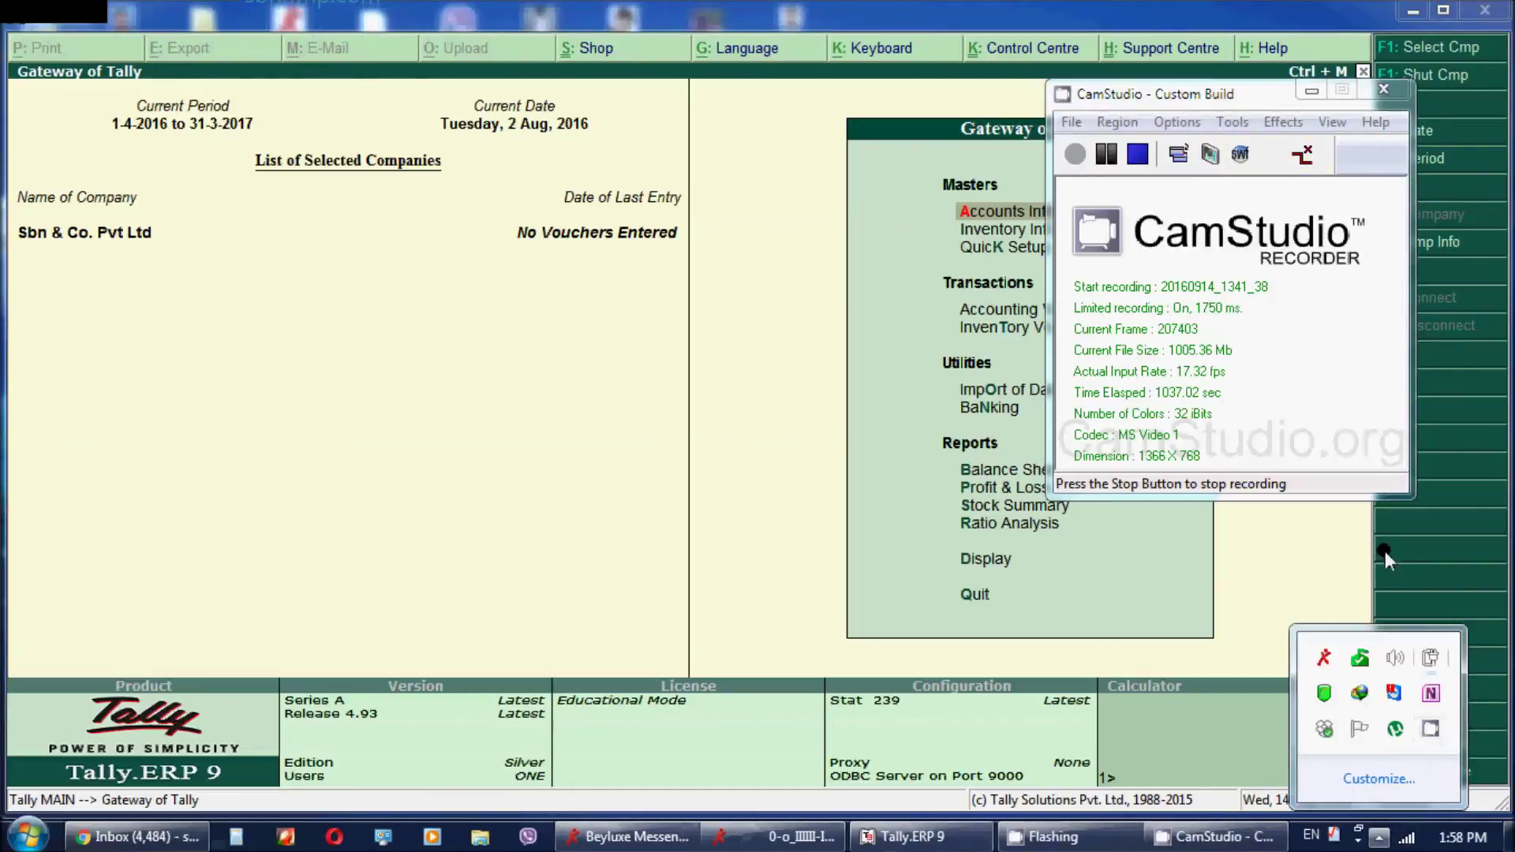
{"action": "left_click", "coordinate": [1137, 155]}
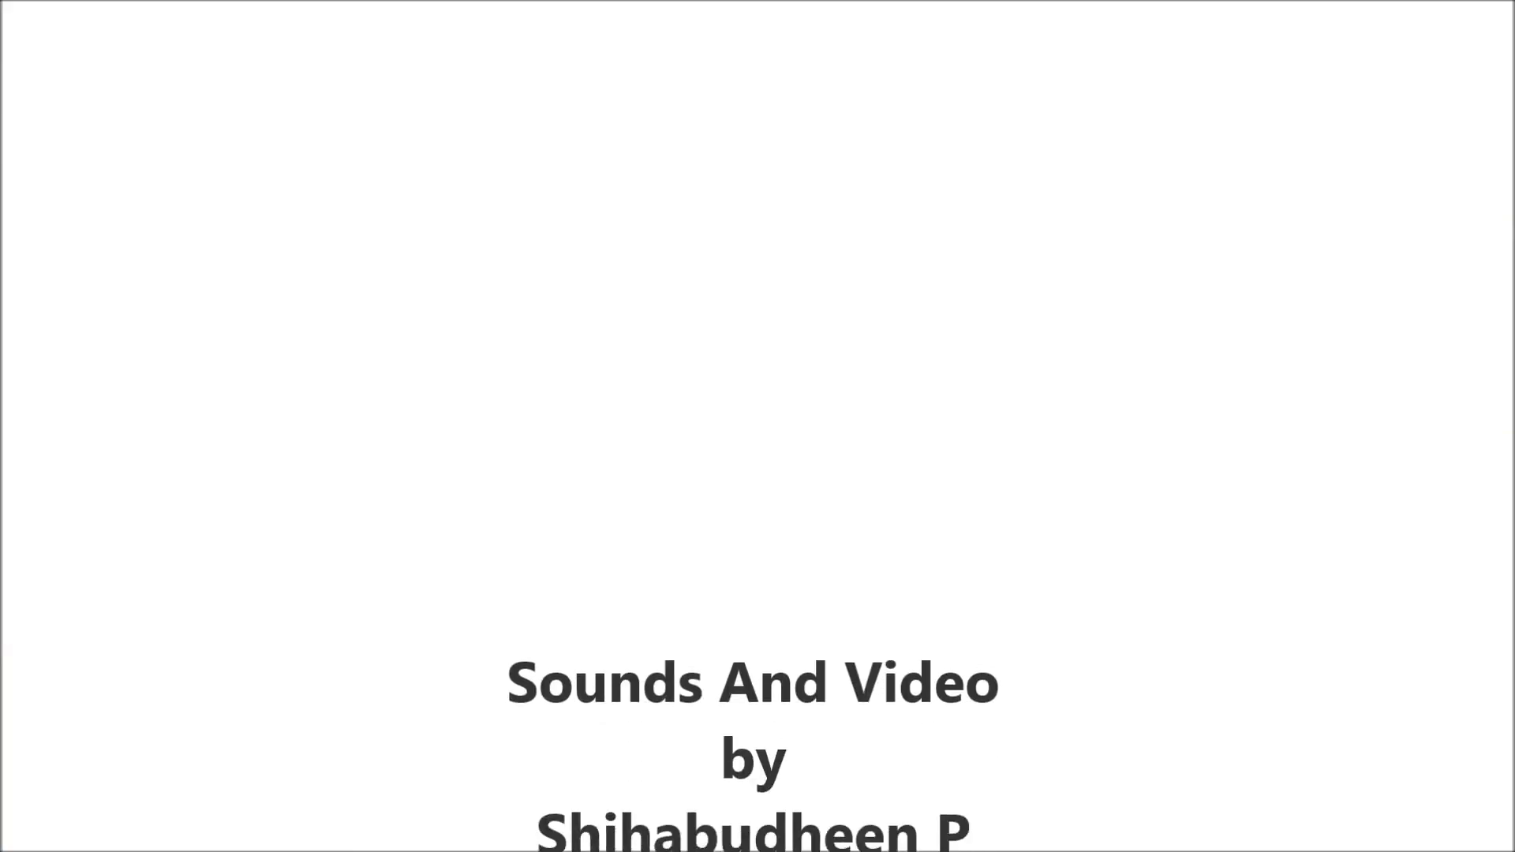